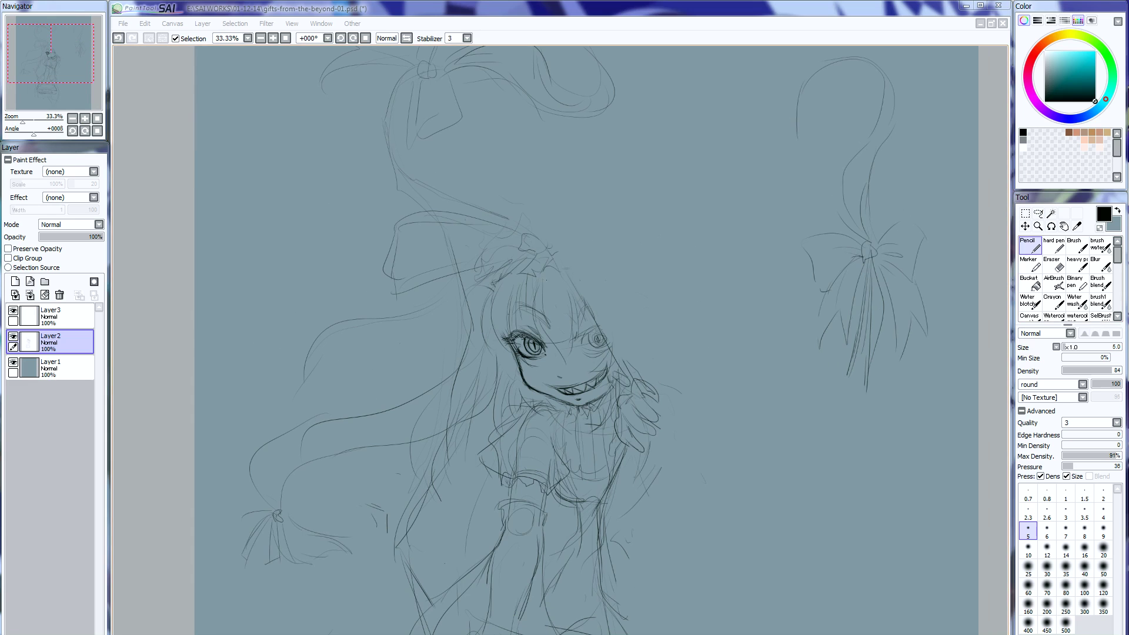
- Extend the canvas height to 6000 pixels, anchoring the existing drawing at the top
left_click_drag(56, 70, 52, 74)
left_click(73, 118)
left_click(72, 118)
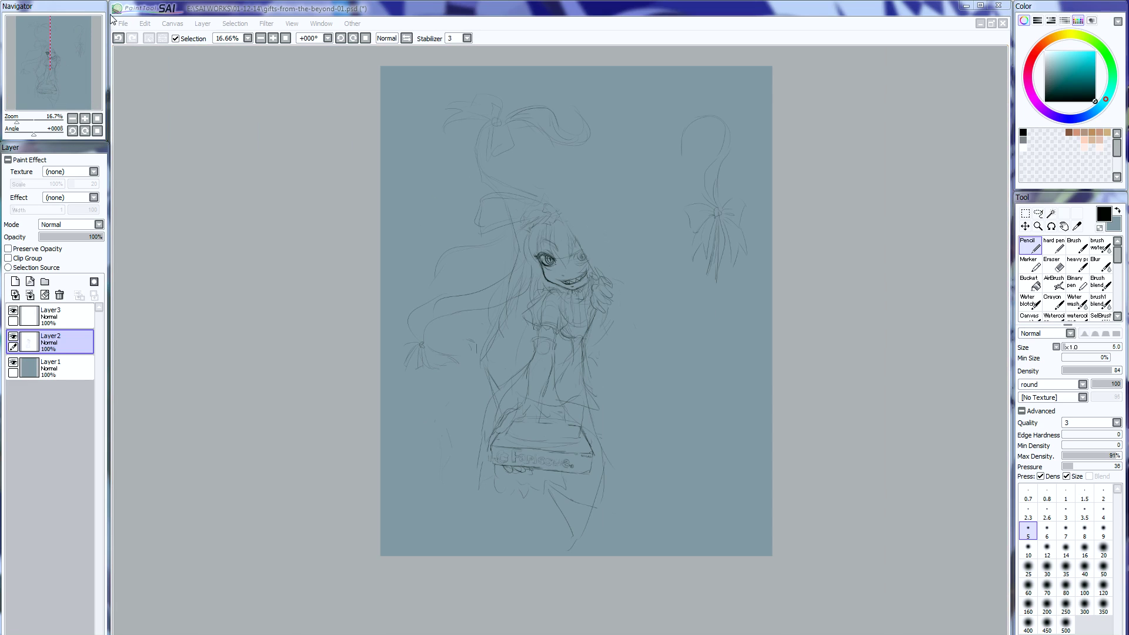
left_click(174, 24)
left_click(174, 24)
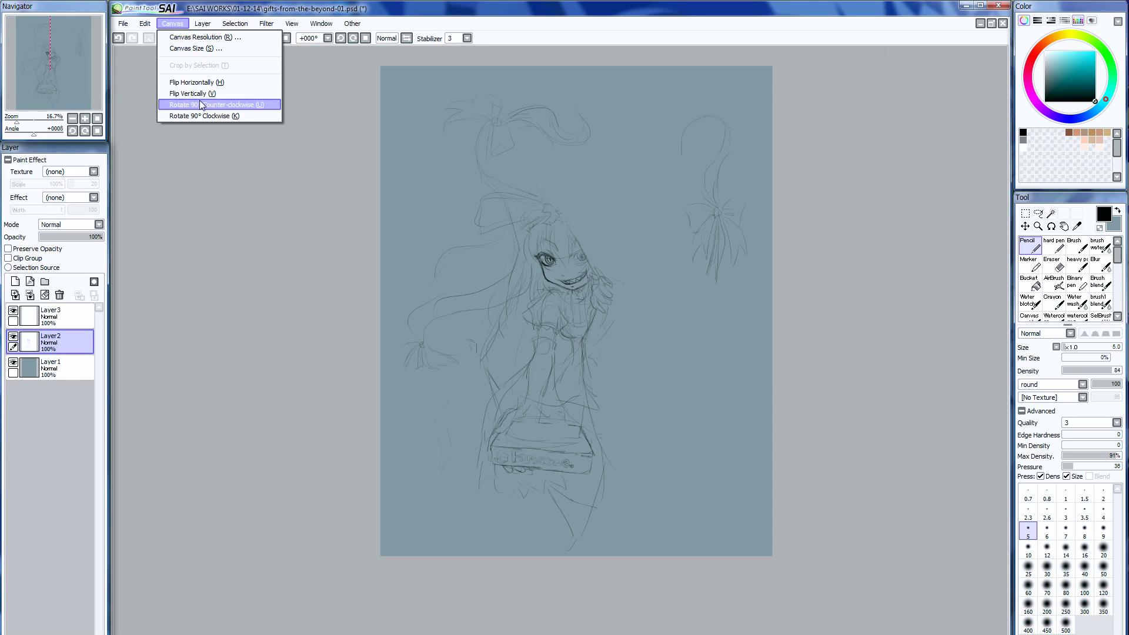
left_click(178, 49)
double_click(269, 98)
type("6000")
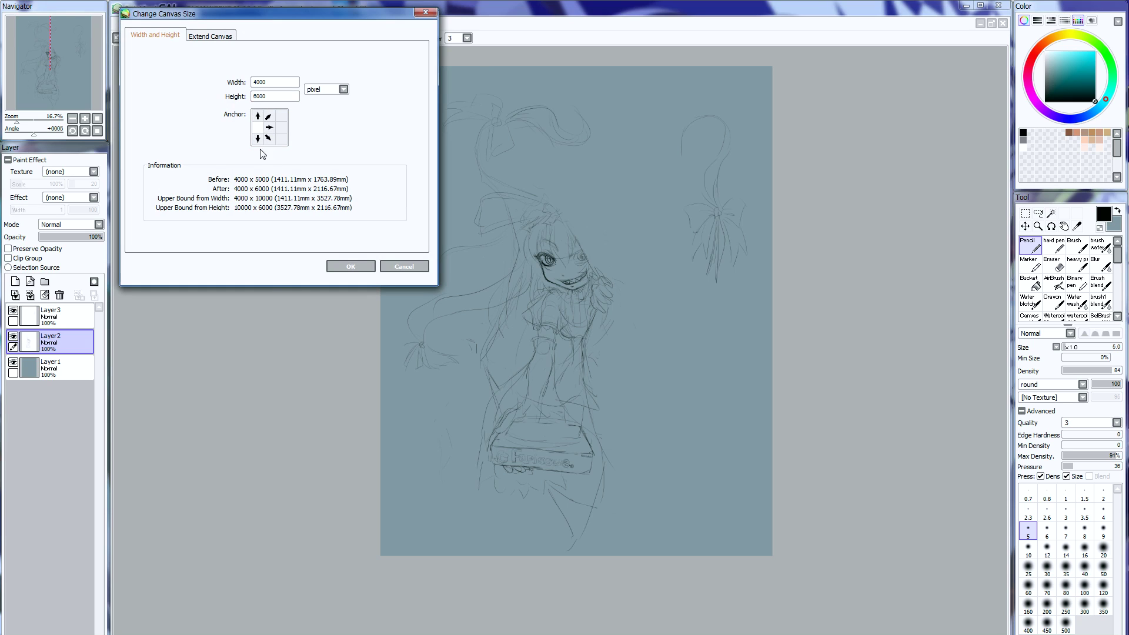
left_click(258, 116)
key("Return")
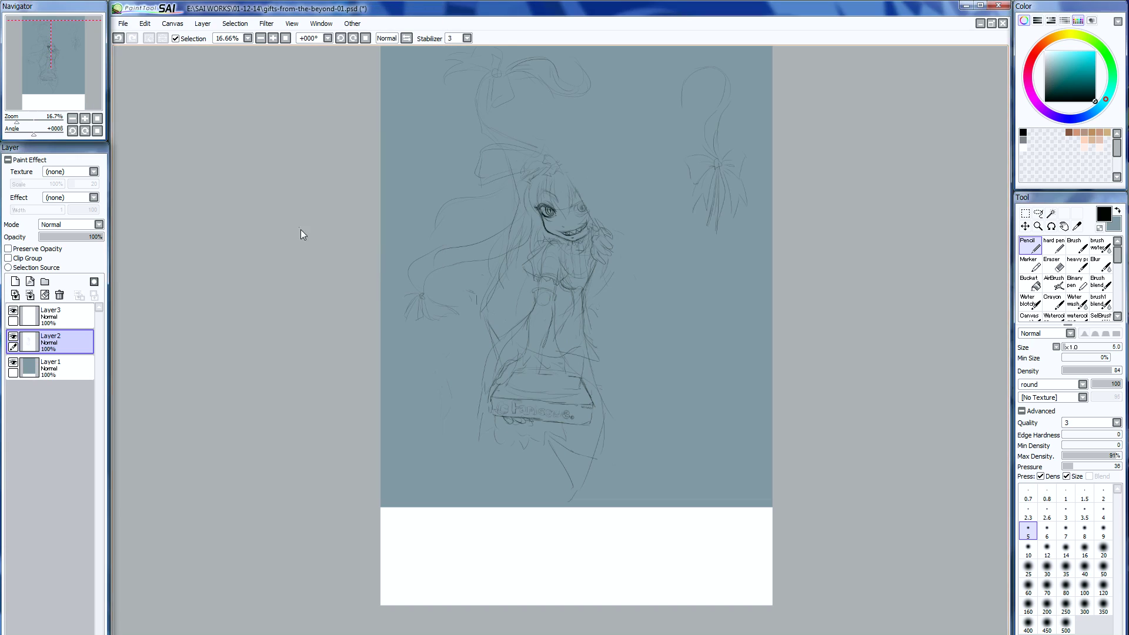
- Fill the whole Layer1 background, including the white extension, with a lighter blue-grey using the Bucket
left_click(63, 364)
left_click(1116, 217)
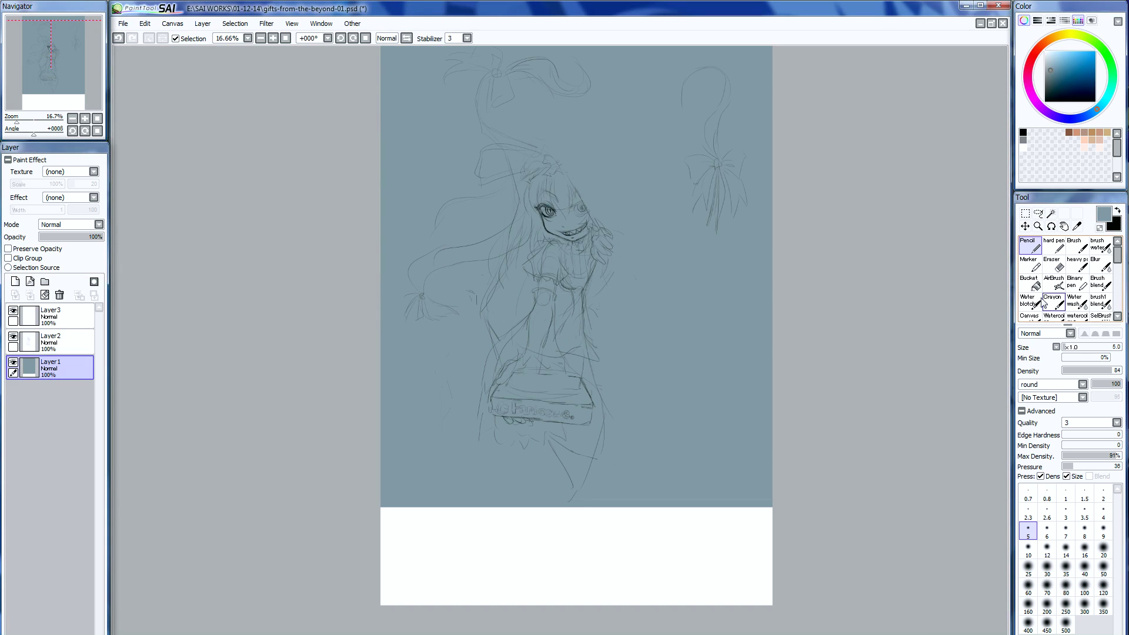
left_click(1030, 282)
left_click_drag(1050, 67, 1049, 64)
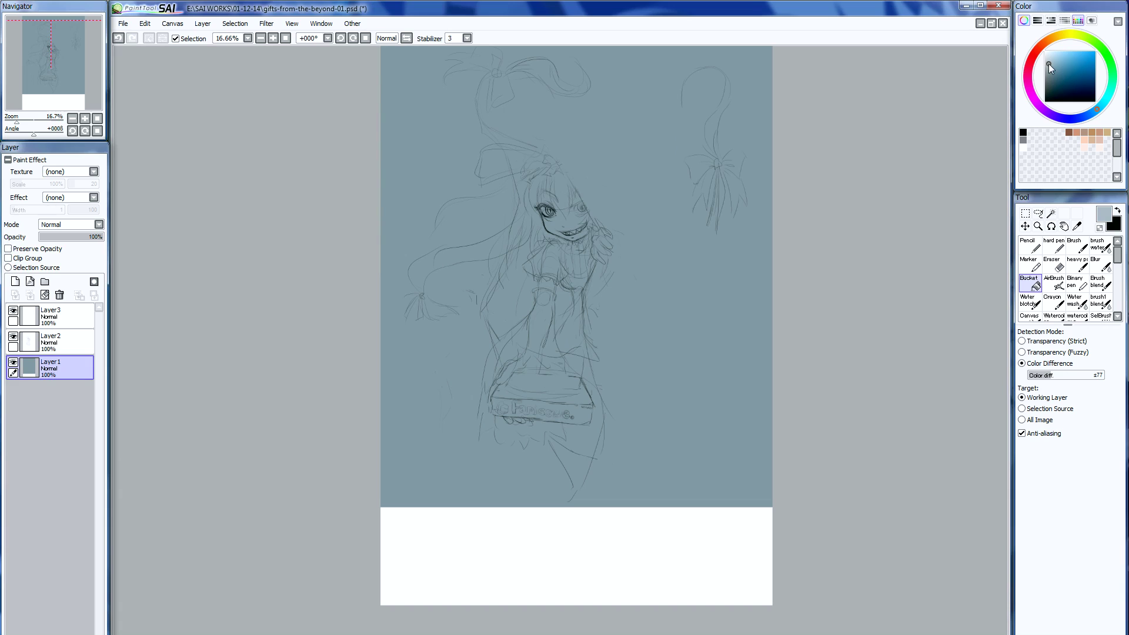
left_click(672, 565)
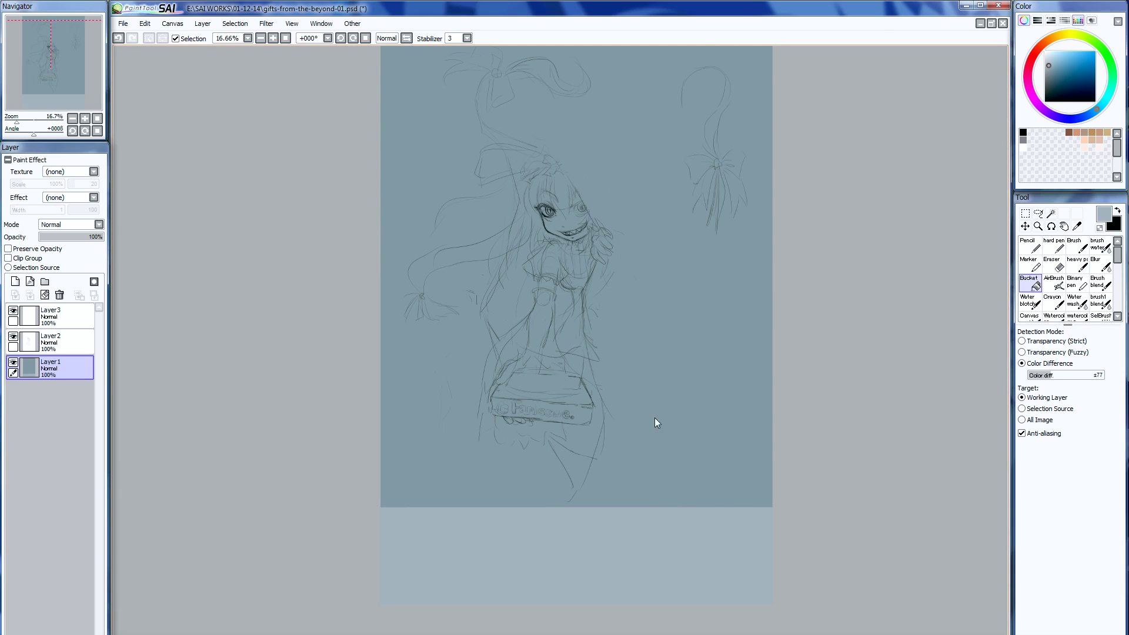
left_click(654, 418)
- Sketch a long hair strand on Layer2 with the black Pencil, sweeping below the figure and curling up on its right side
left_click(88, 335)
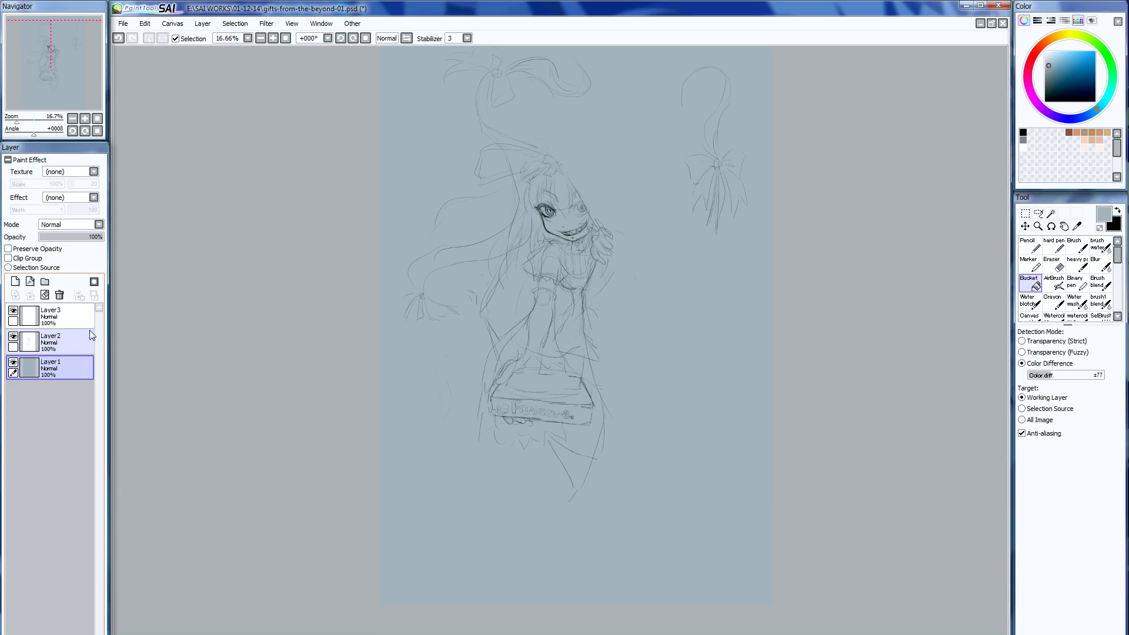
left_click(1117, 209)
left_click(1029, 246)
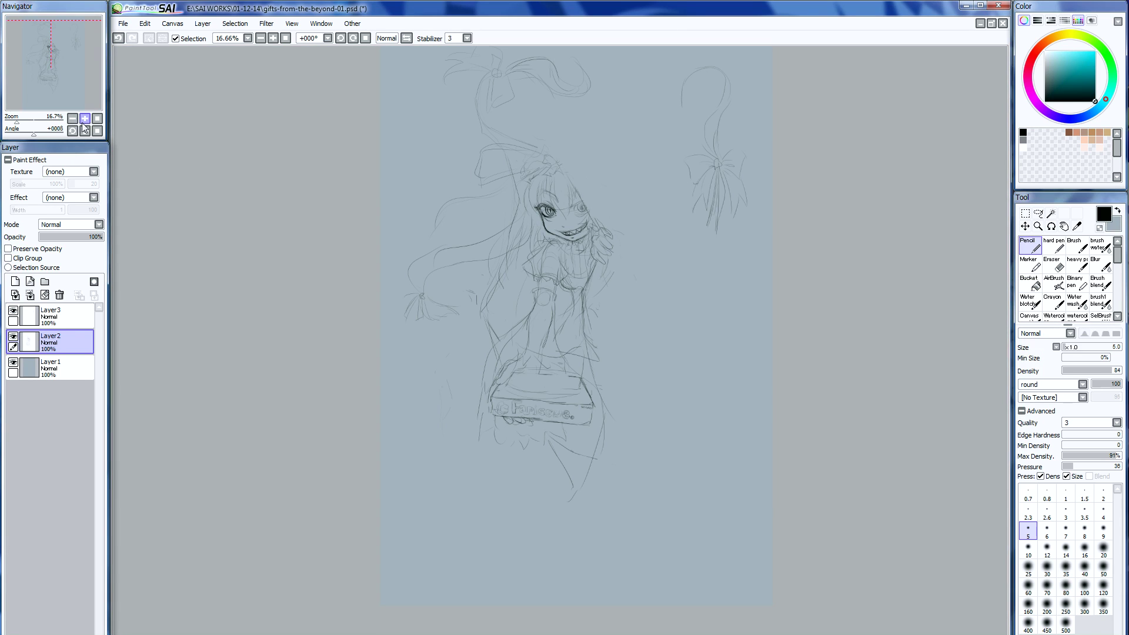
left_click_drag(49, 82, 47, 74)
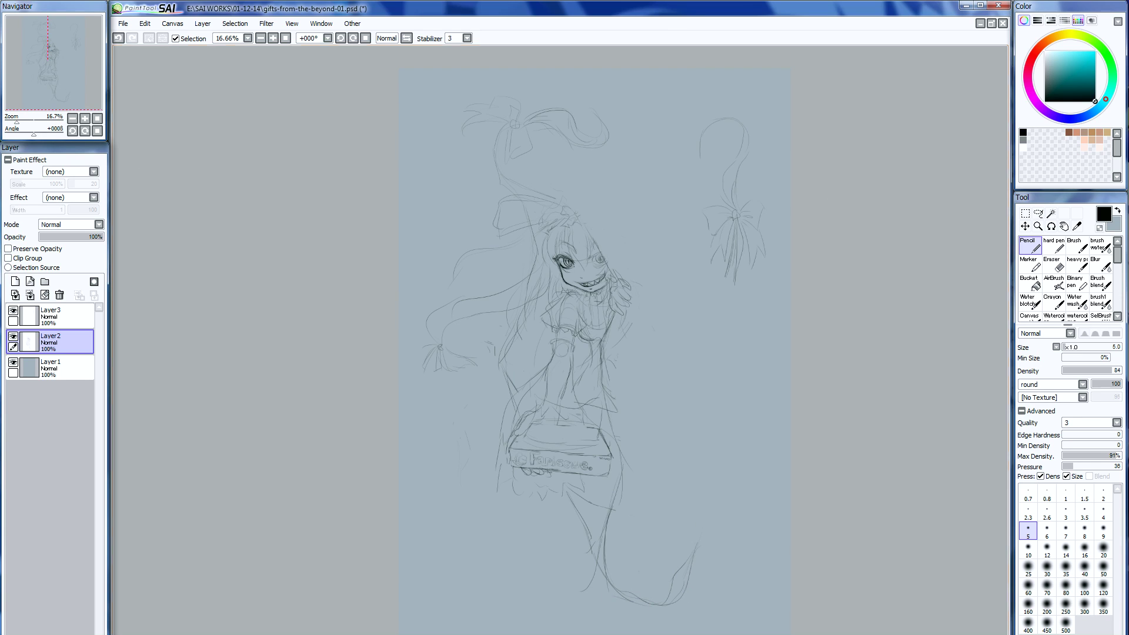
key("e")
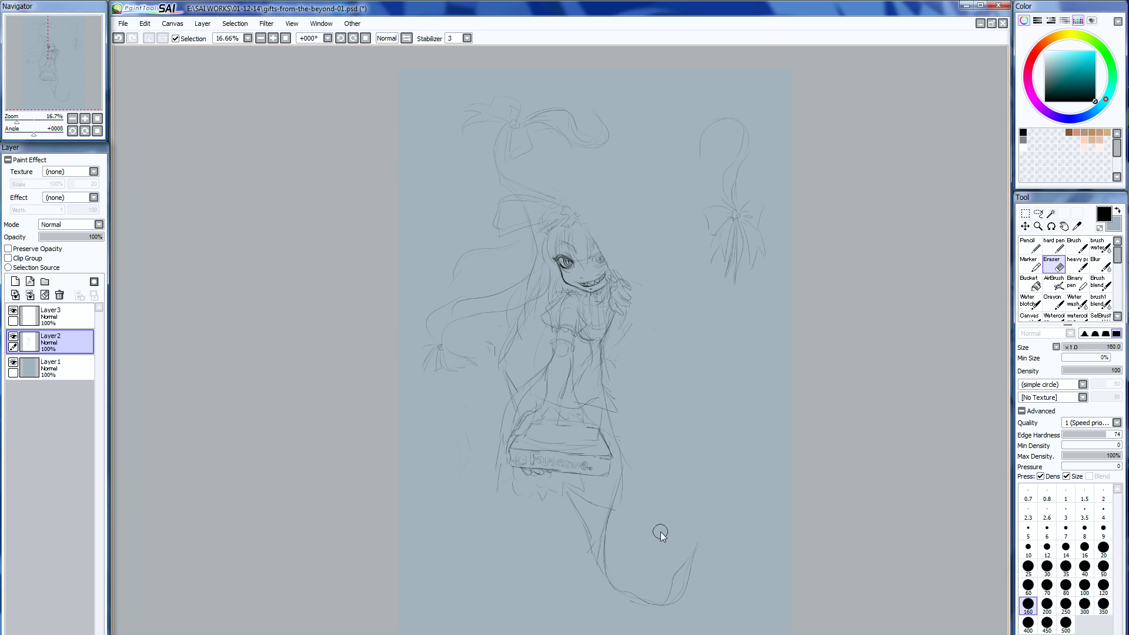
key("n")
- Move the loose ribbon sketch on Layer3 down to the end of the long curved strand
left_click(78, 319)
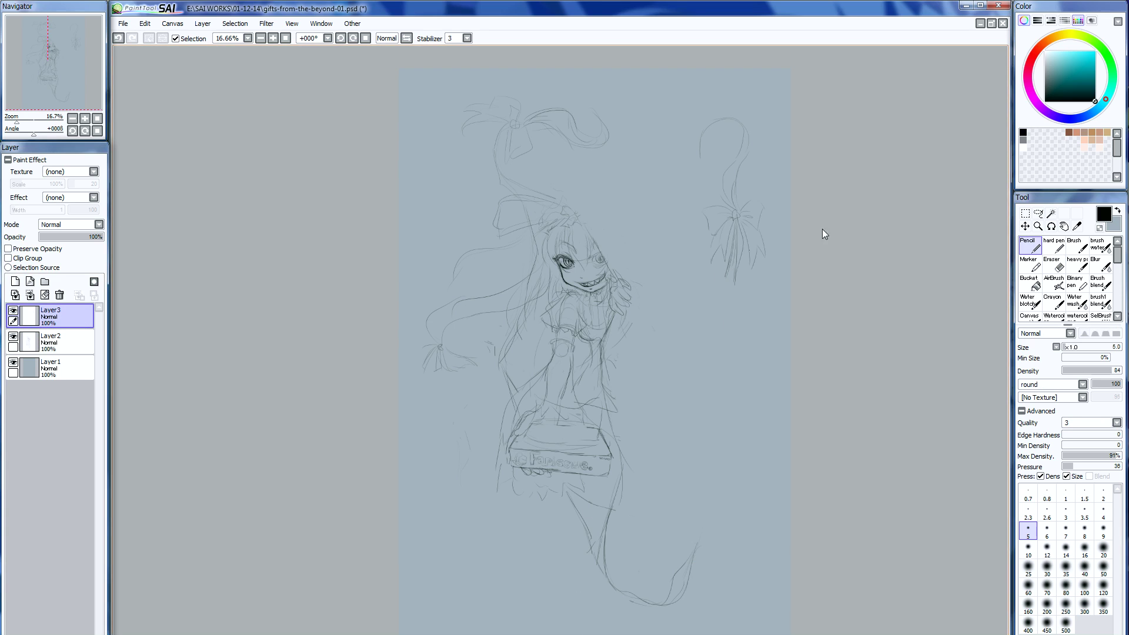
left_click(1025, 226)
mouse_move(738, 220)
left_mouse_down()
mouse_move(704, 507)
mouse_move(694, 509)
left_mouse_up()
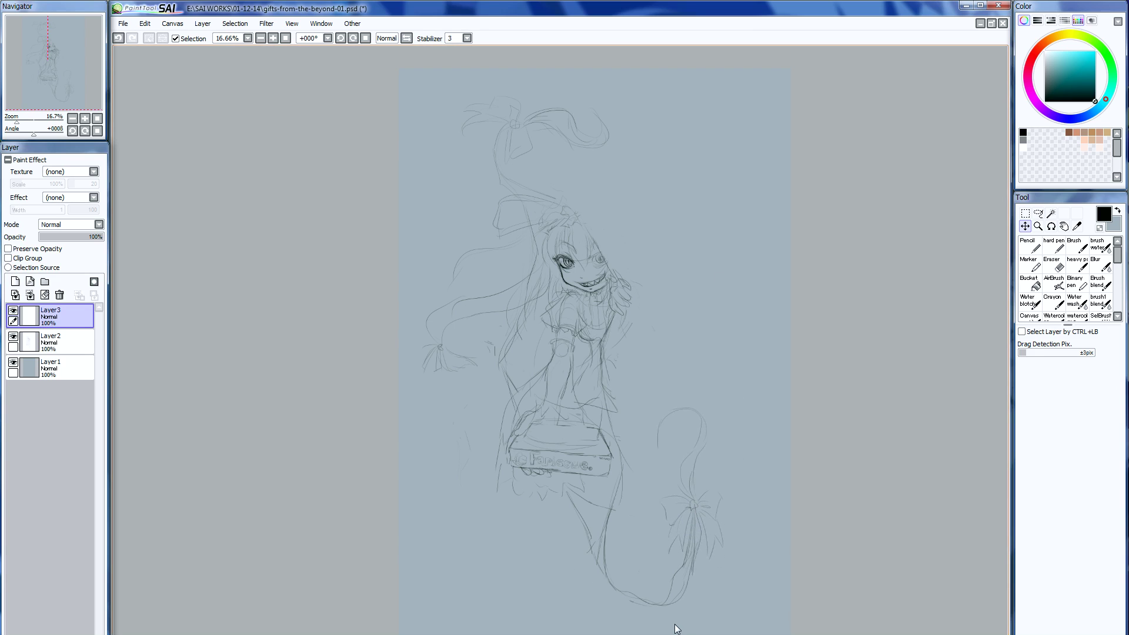
- Redraw the hanging ends of the lower bow on Layer3 with pointed ribbon tails and connect it to the strand
key("e")
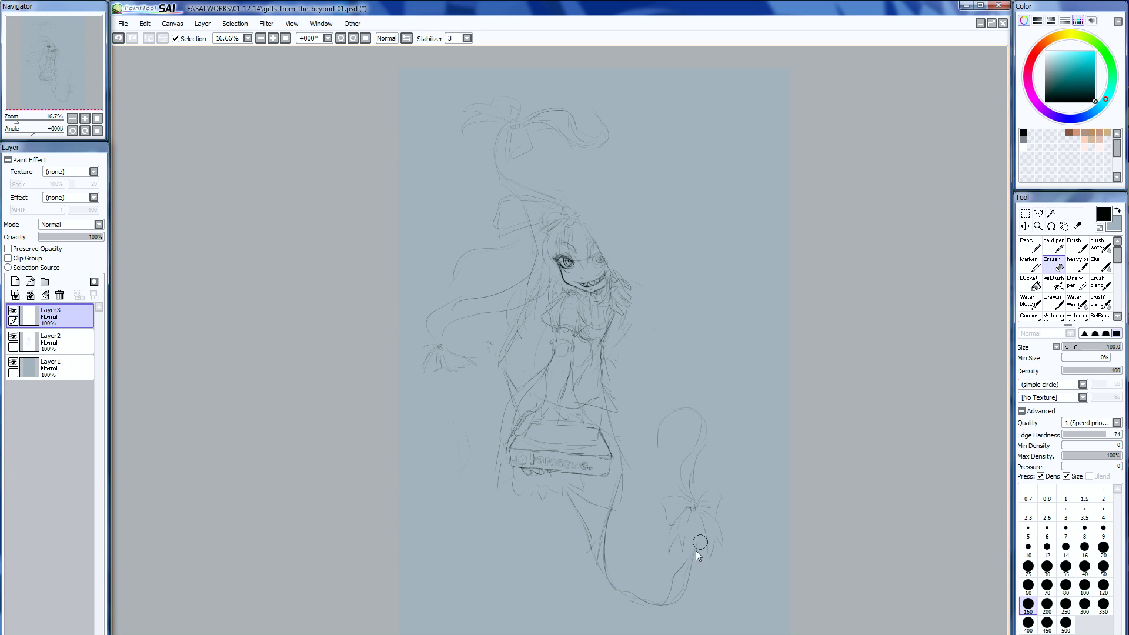
key("ctrl")
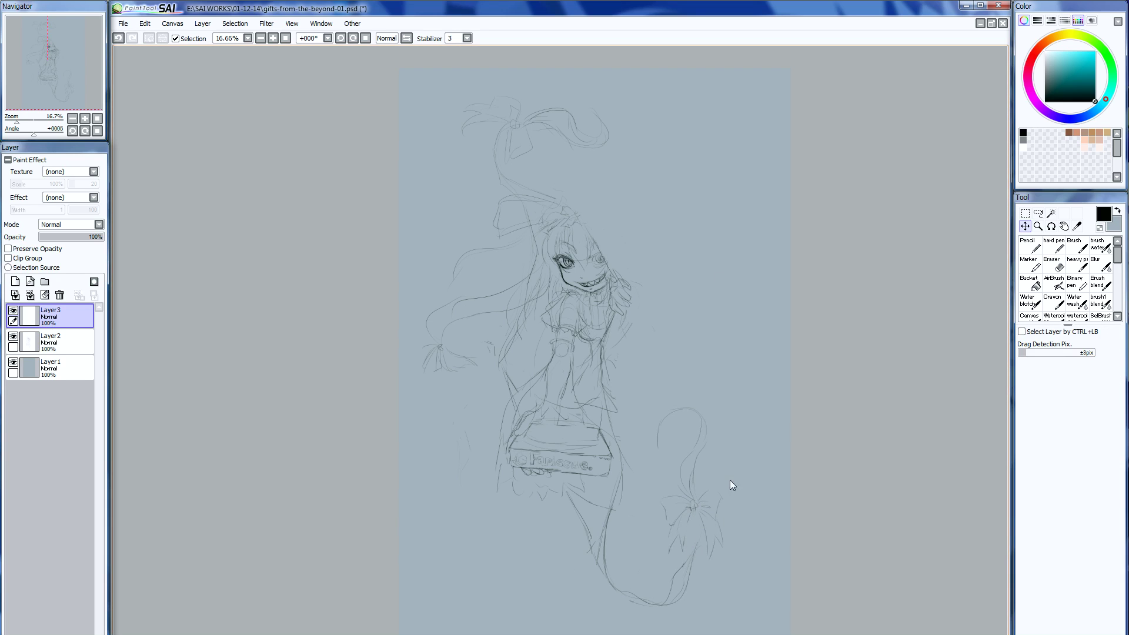
left_click(1037, 249)
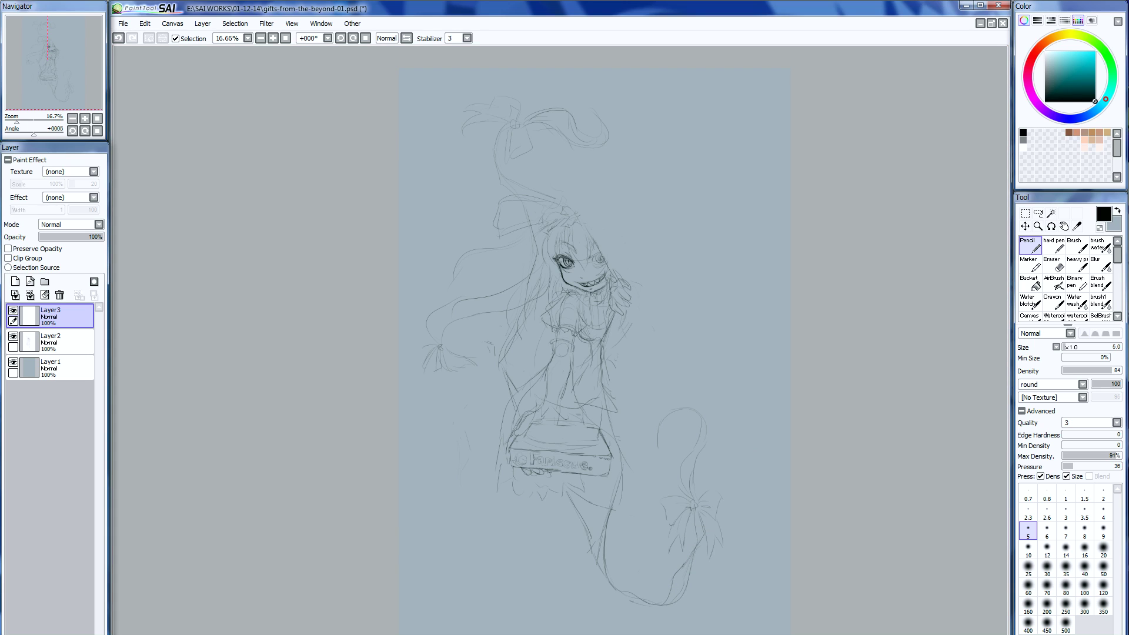
- Try to reshape the looped hair tip above the lower bow into a smaller, tighter curl
key("e")
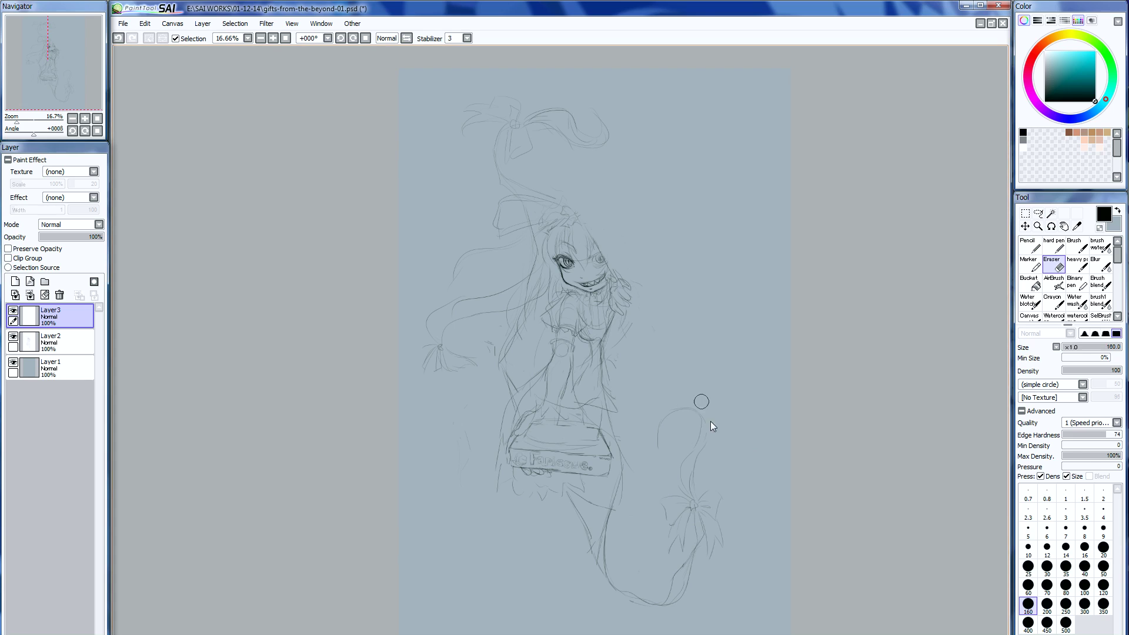
key("n")
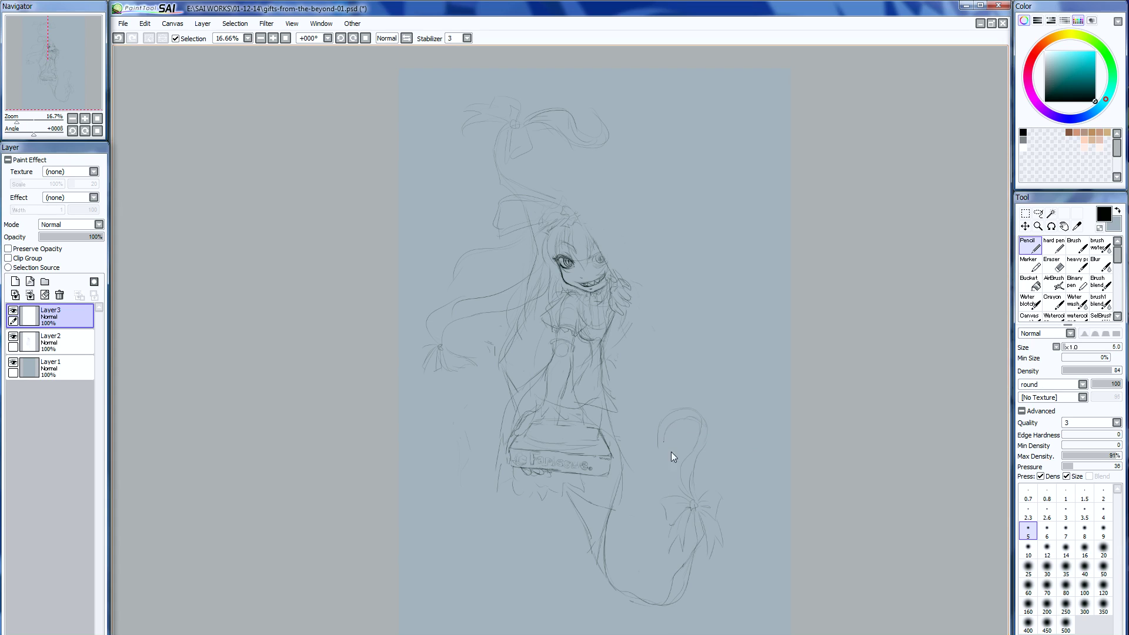
key("e")
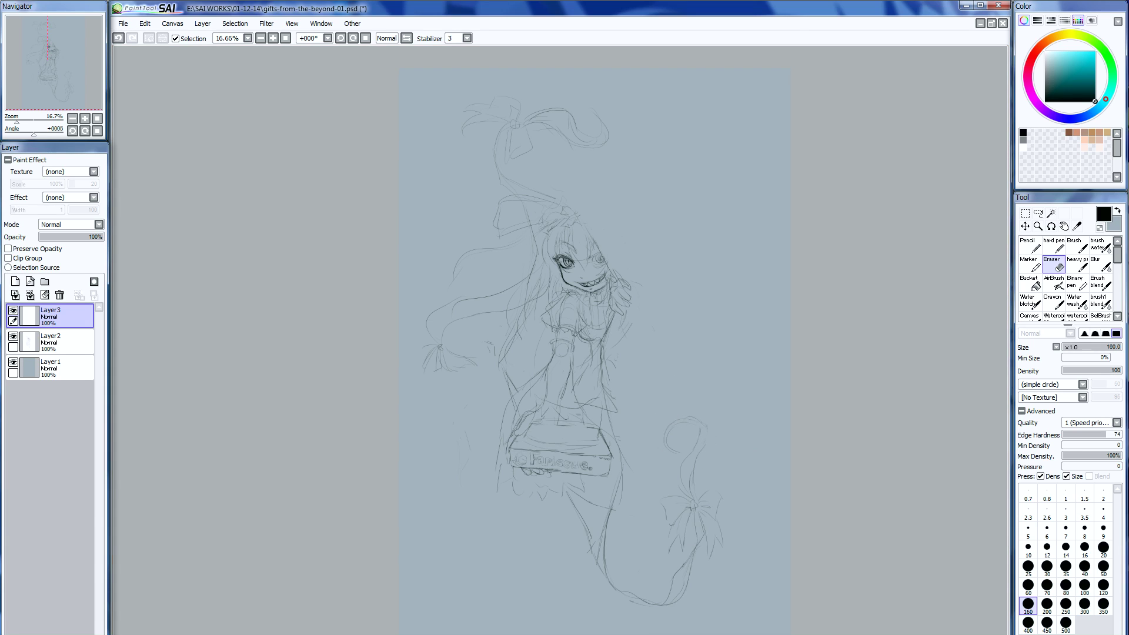
key("n")
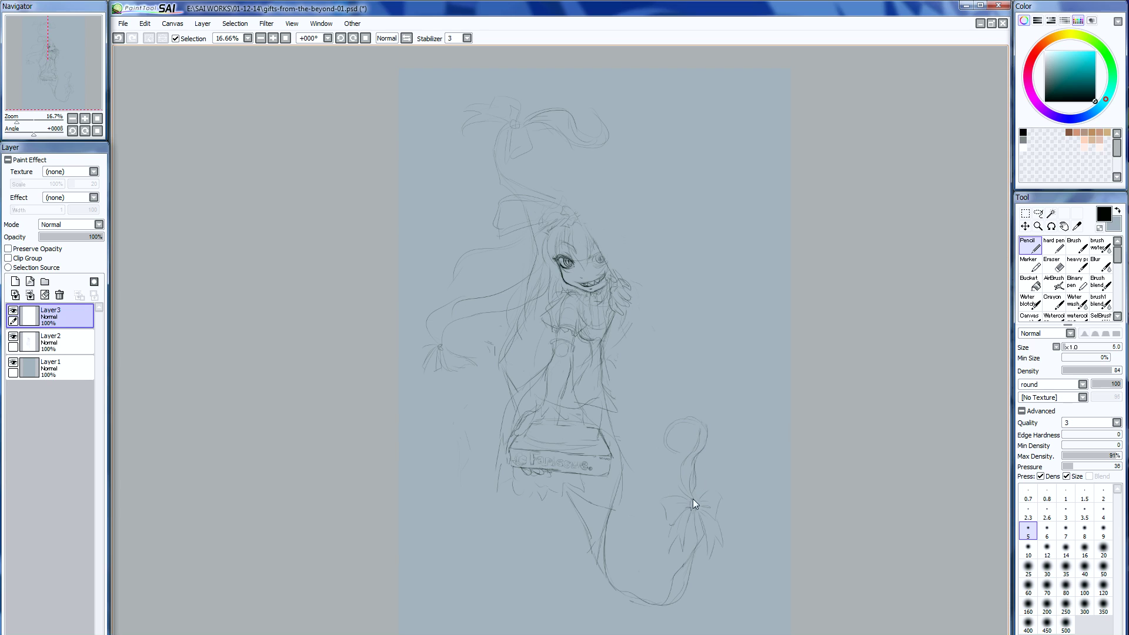
key("e")
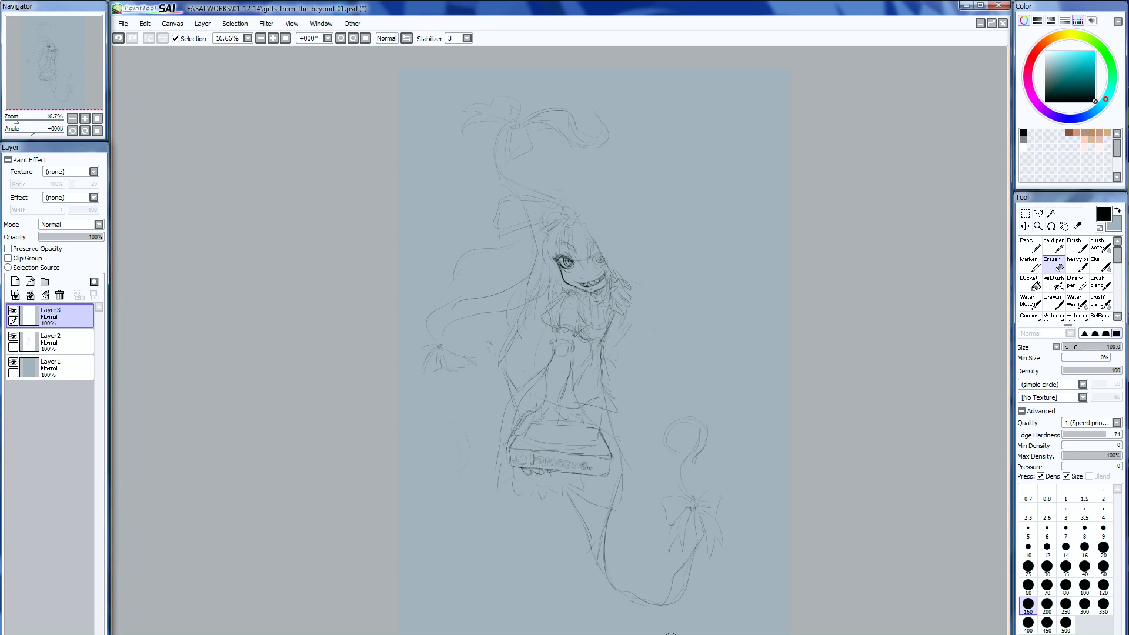
key("n")
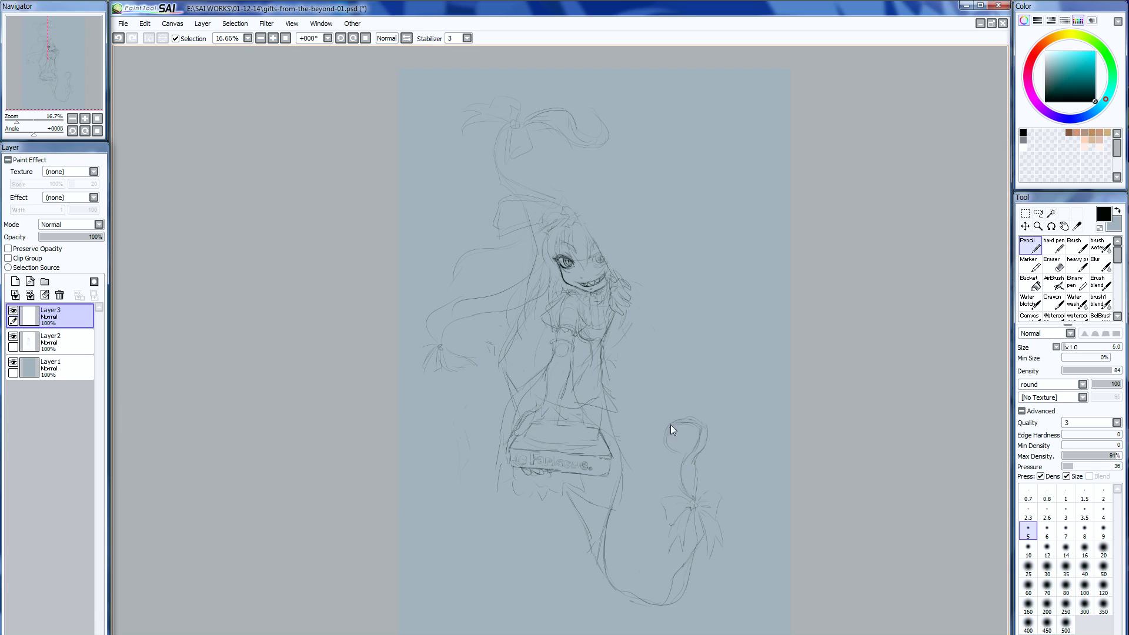
key("e")
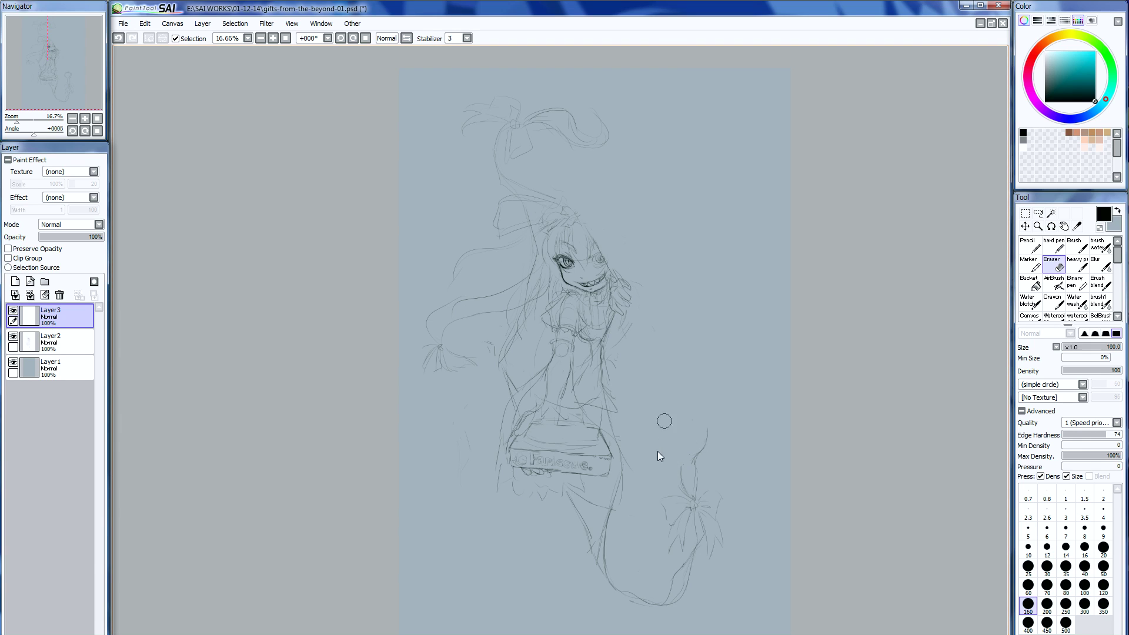
key("ctrl+z")
key("n")
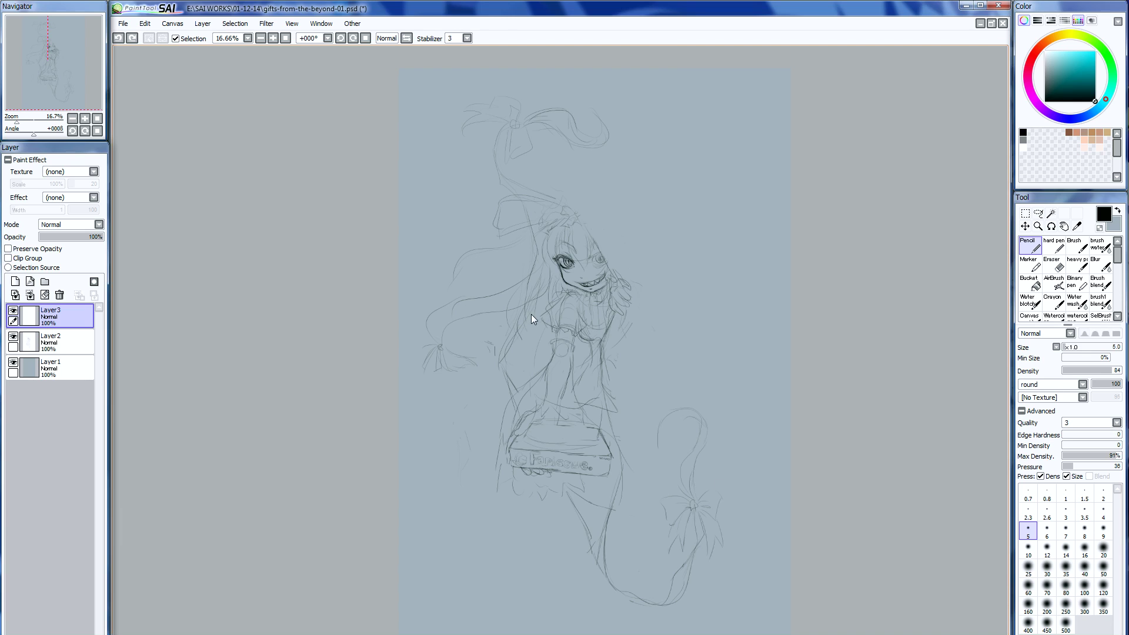
- Duplicate Layer2, place the copy beneath Layer1 as a hidden backup, and make the original Layer2 active again
left_click(69, 339)
left_click_drag(47, 96, 66, 72)
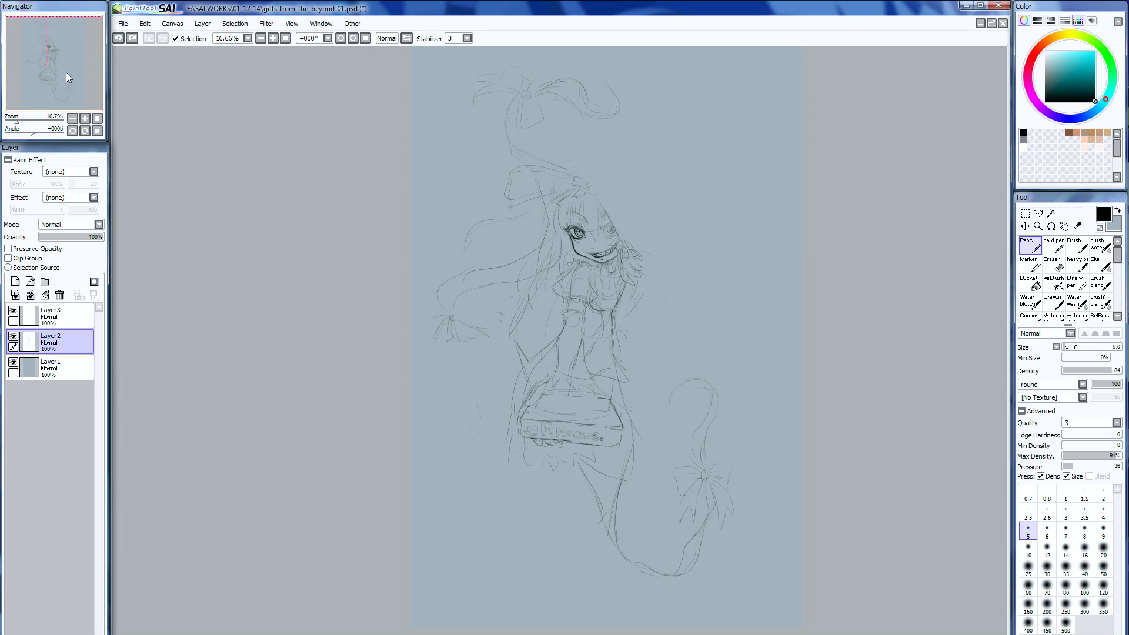
left_click(203, 23)
left_click(214, 71)
left_click_drag(59, 341, 72, 411)
left_click(64, 341)
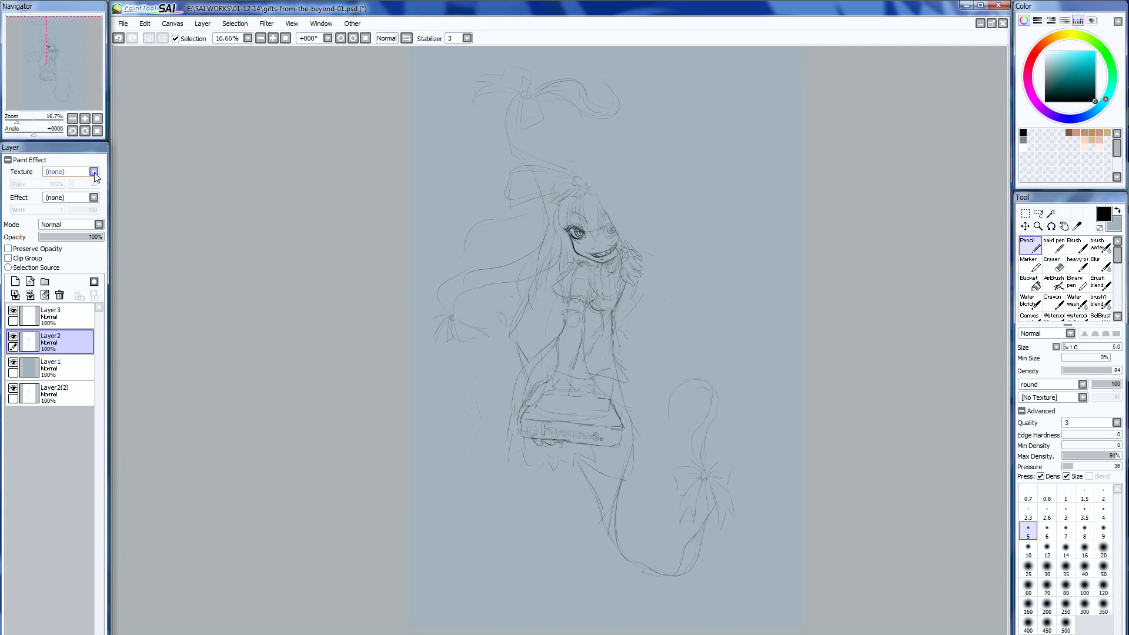
- Sketch a wide flared sleeve extending beside the raised hand, long skirt lines, and a bent leg below the book
left_click(53, 93)
left_click_drag(52, 94, 70, 94)
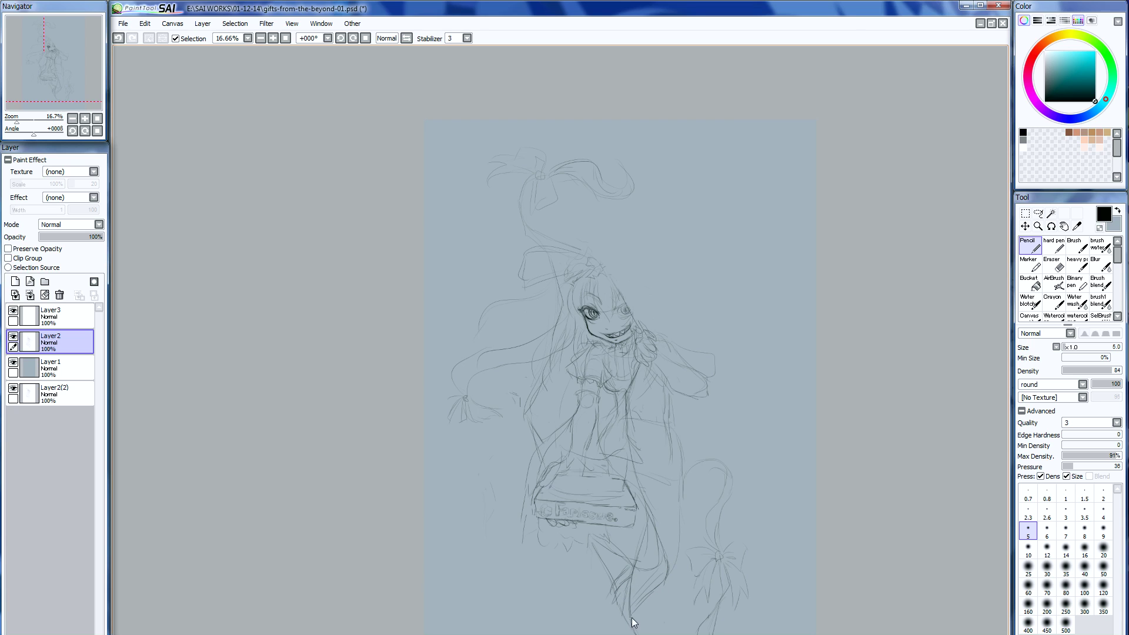
left_click_drag(628, 632, 637, 633)
- Erase the long skirt lines running down the right side of the figure and tidy the bent leg
key("e")
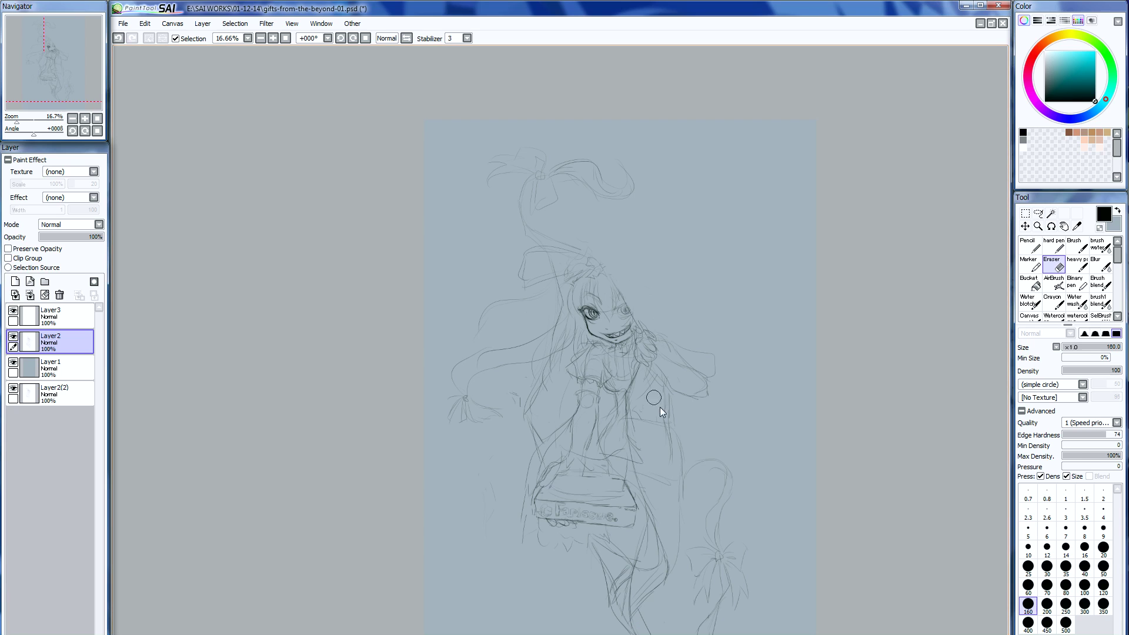
mouse_move(652, 475)
left_mouse_down()
mouse_move(679, 464)
mouse_move(666, 407)
mouse_move(679, 538)
left_mouse_up()
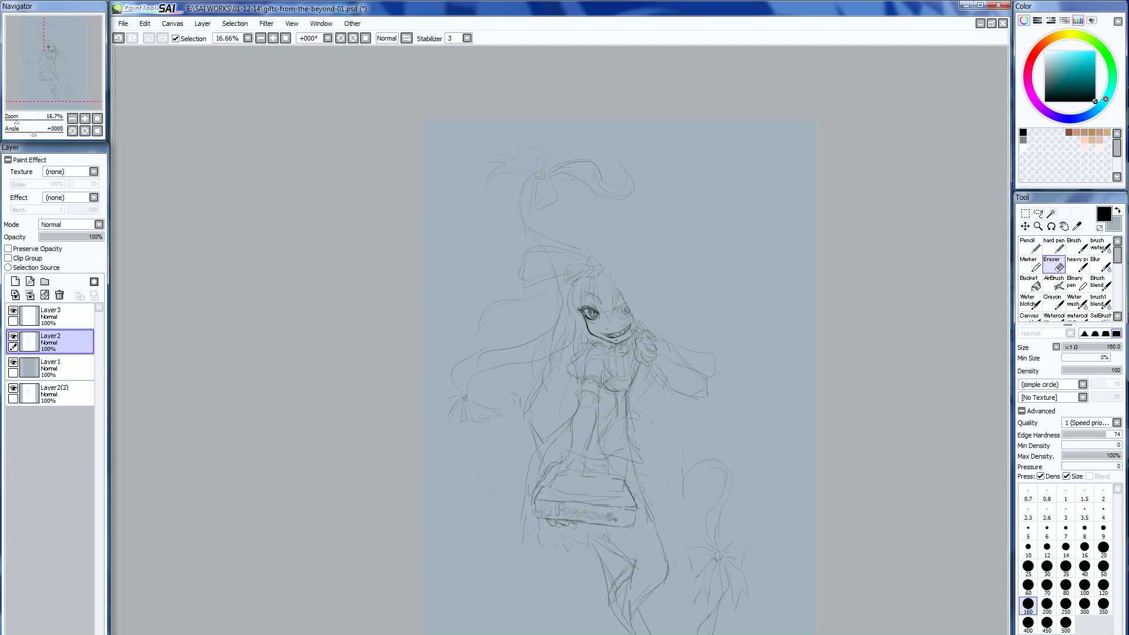
key("n")
left_click_drag(80, 71, 81, 89)
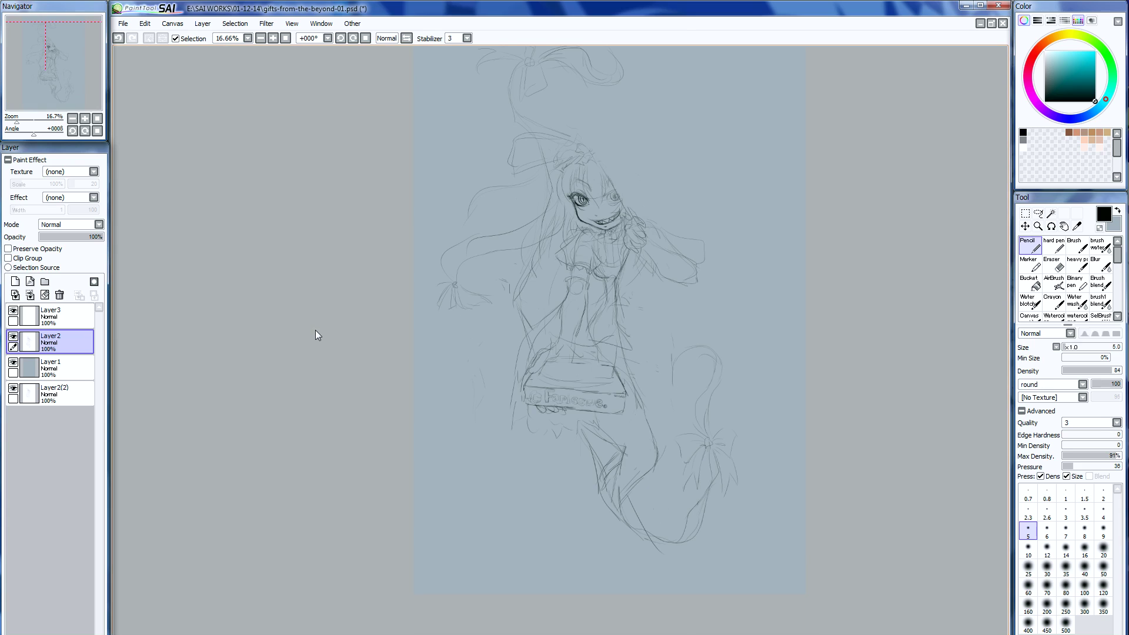
- Erase stray lines around the bent knee and sketch a ragged, billowing skirt hem to the left of the book
key("e")
left_click_drag(620, 472, 617, 492)
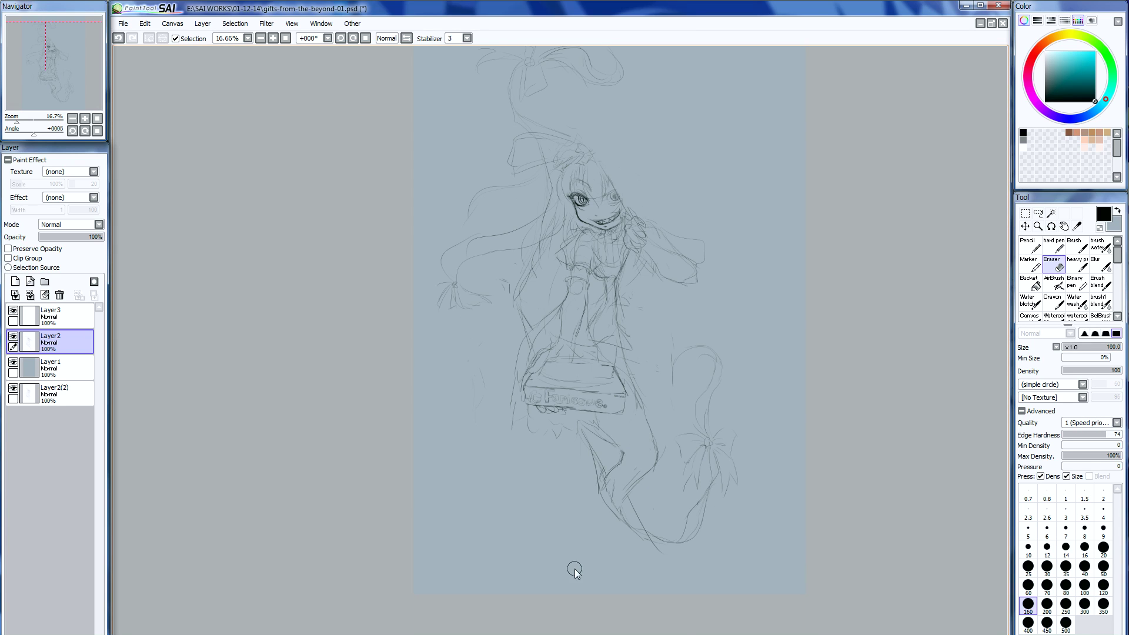
key("n")
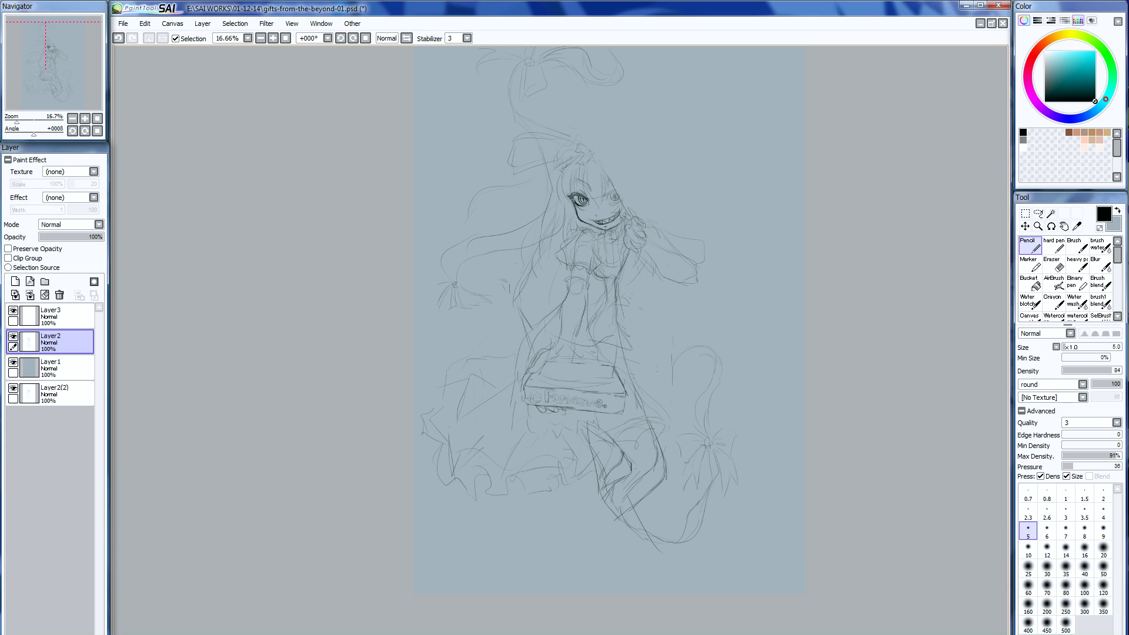
- Clean up the overlapping leg lines, add a stocking band on the thigh, and sketch the lower leg and foot
key("e")
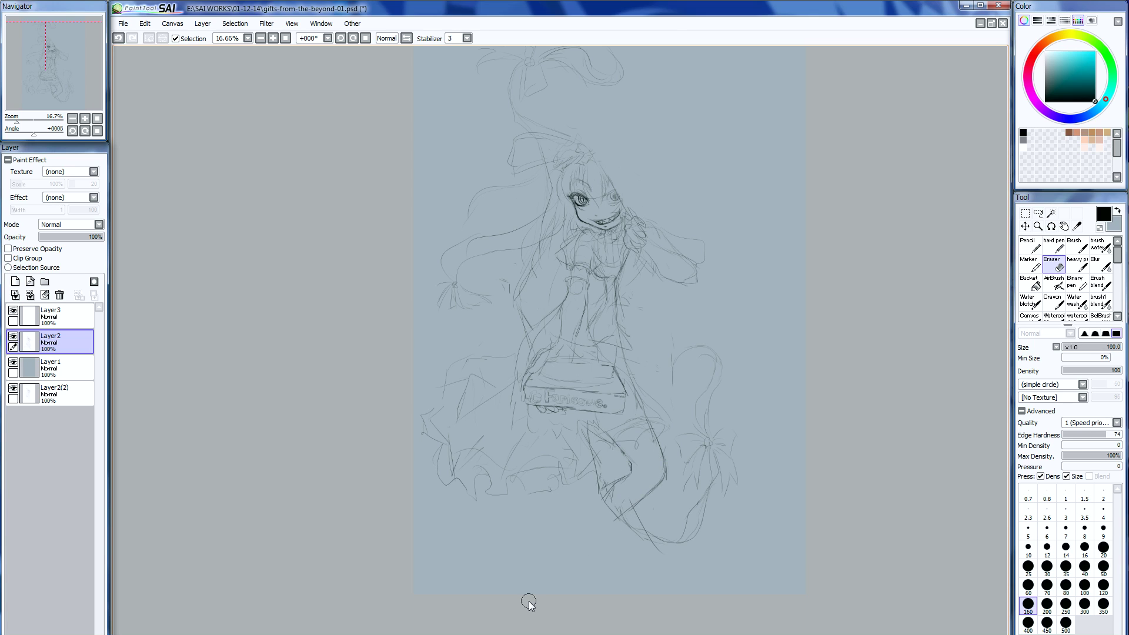
key("n")
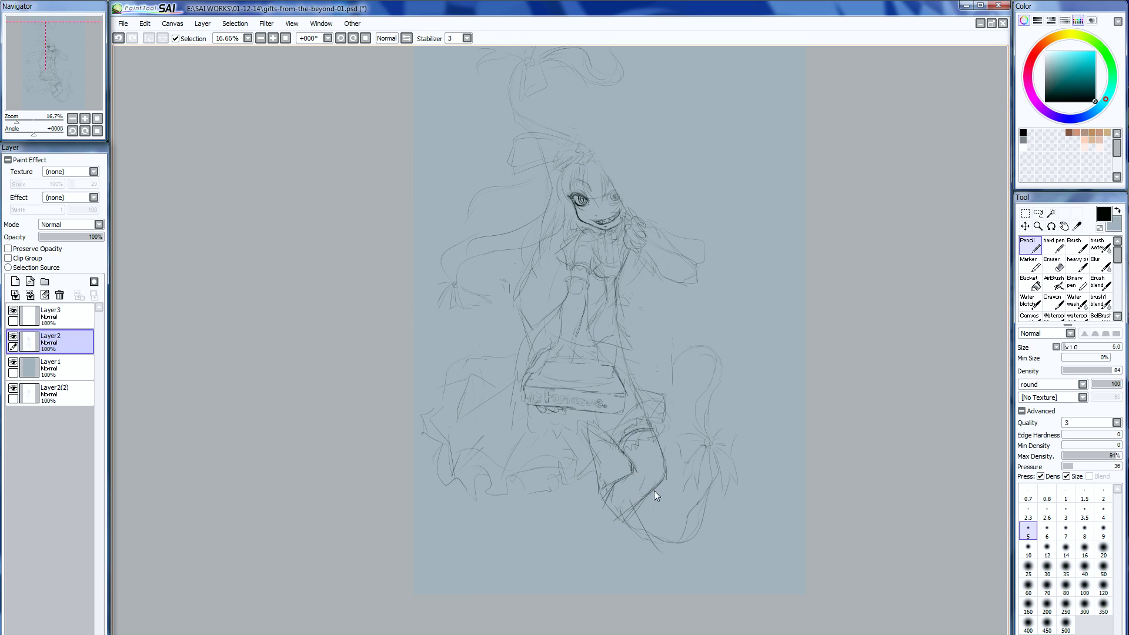
key("e")
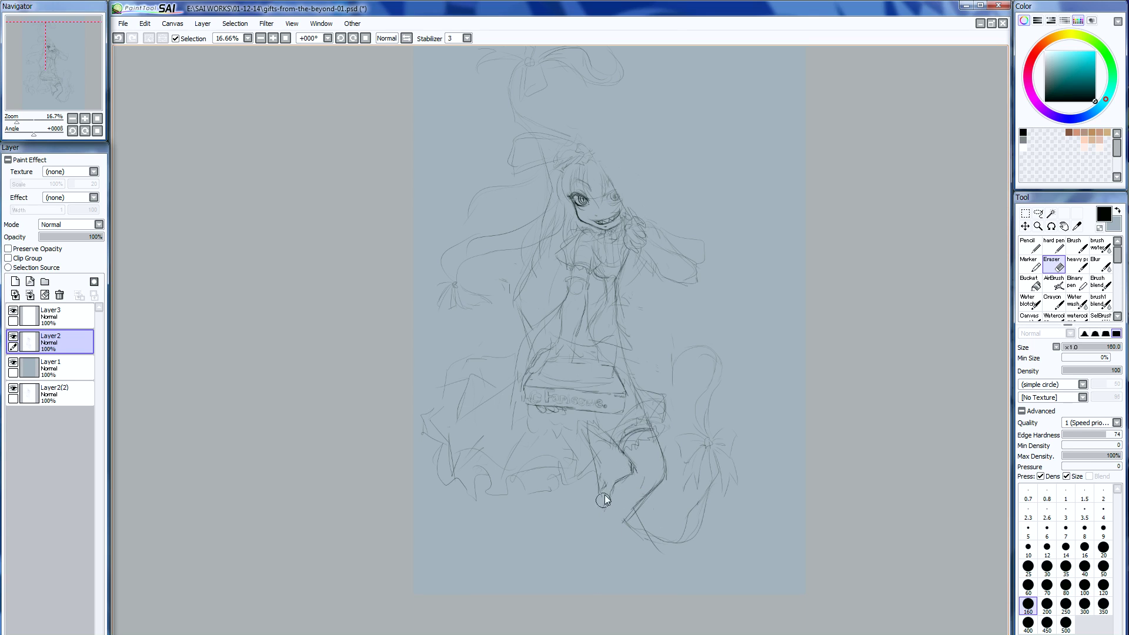
key("n")
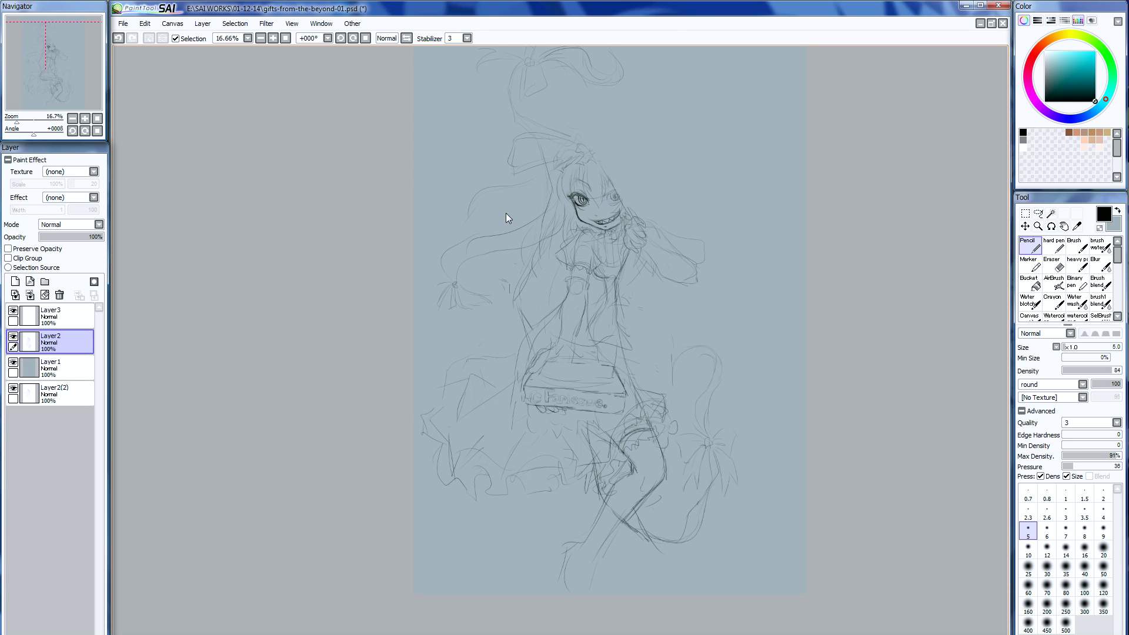
- Link Layer3 to the sketch layer and move the whole figure slightly to the right and up on the canvas
left_click_drag(65, 76, 54, 97)
scroll(58, 90, "down", 1)
left_click(13, 321)
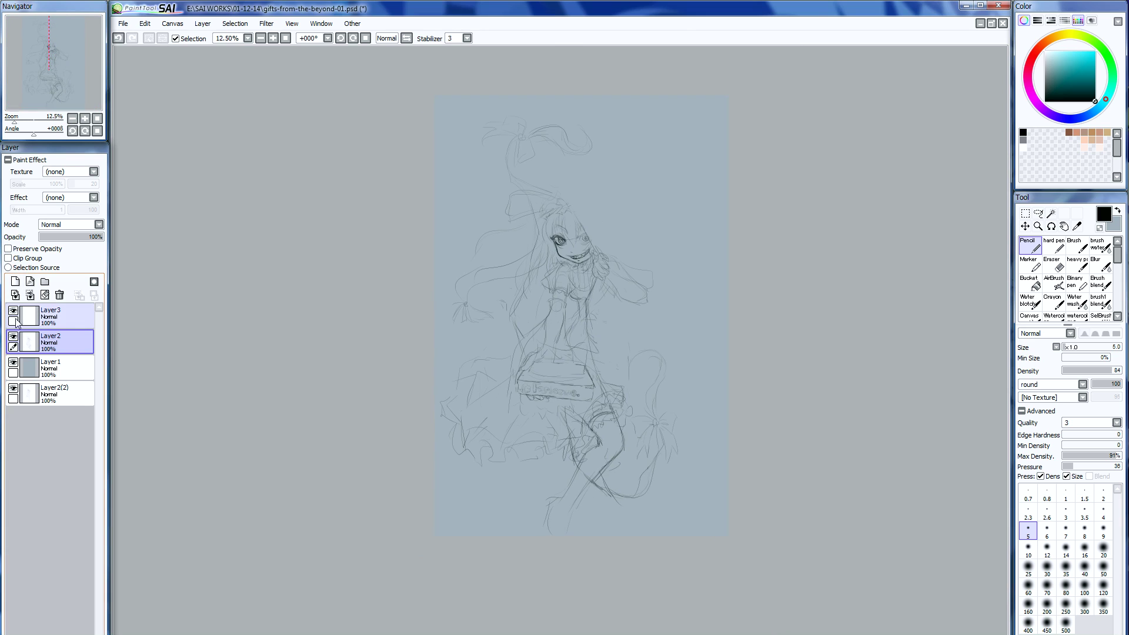
left_click(1025, 226)
left_click_drag(562, 294, 587, 281)
left_click_drag(546, 243, 542, 246)
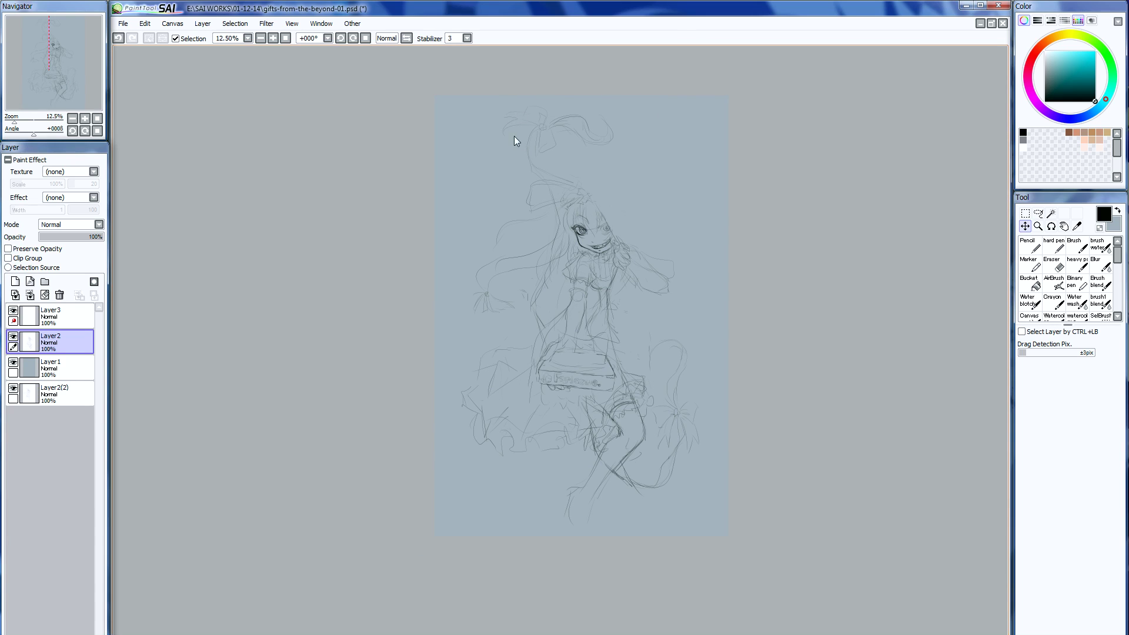
- Erase the flared sleeve beside the raised hand, then sketch a bold hair line along the head and loose curving strands around the figure
left_click_drag(47, 93, 50, 84)
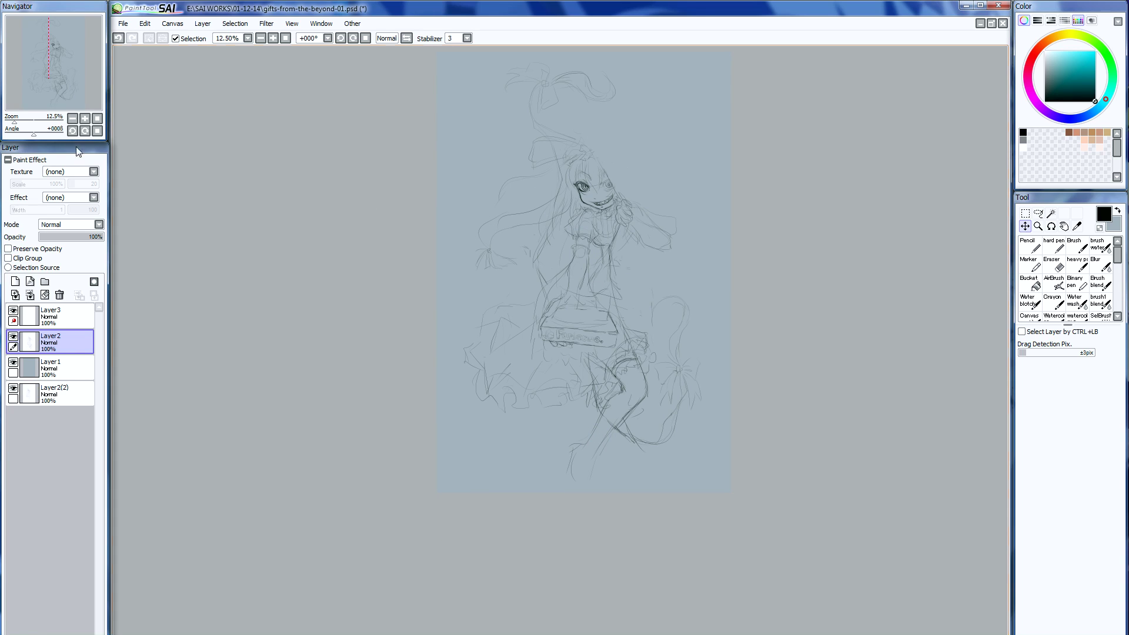
left_click(84, 118)
left_click_drag(61, 83, 60, 78)
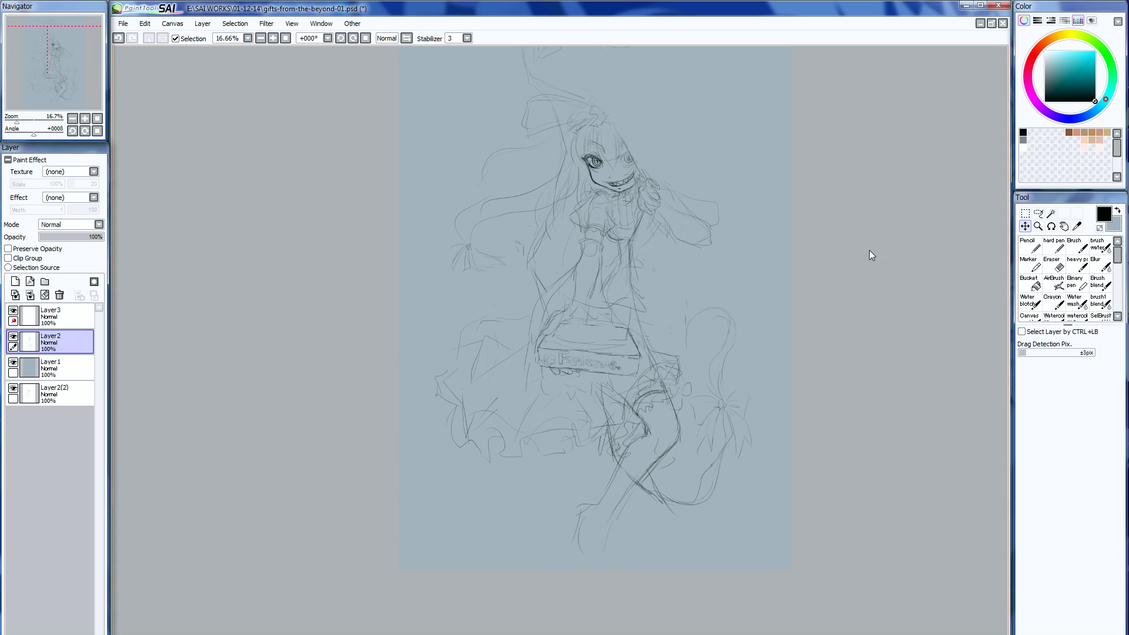
left_click(1026, 245)
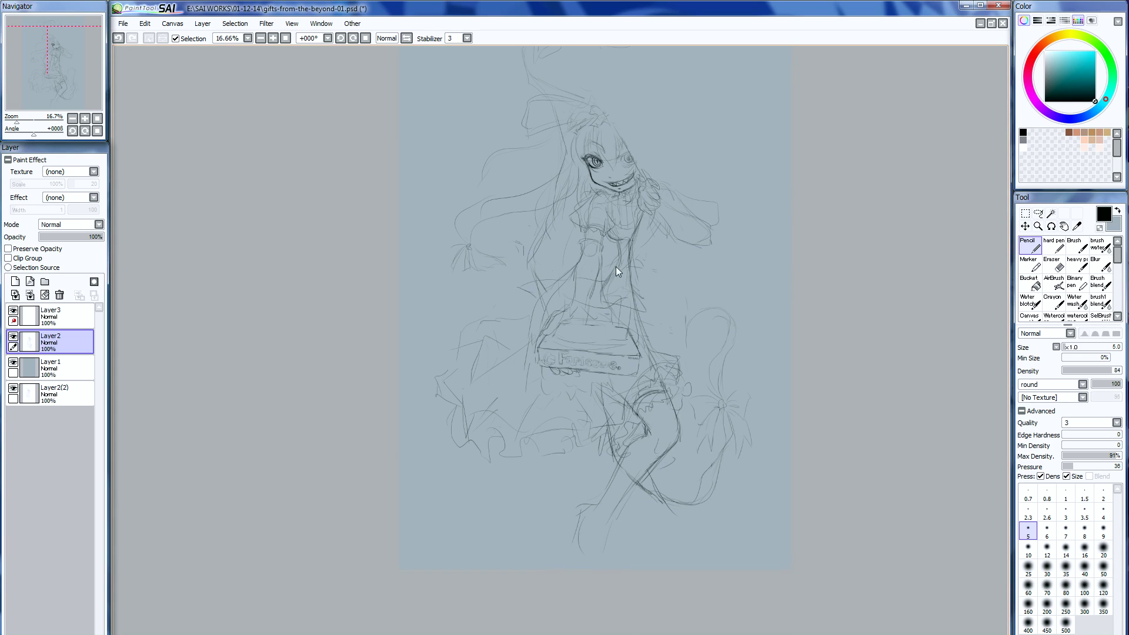
key("e")
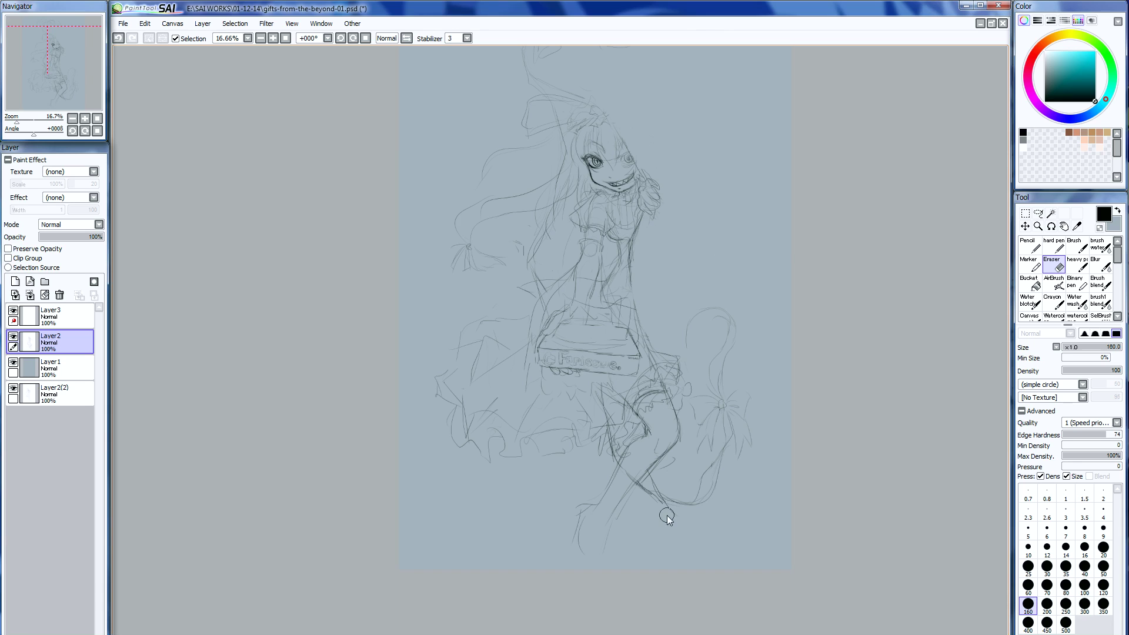
key("n")
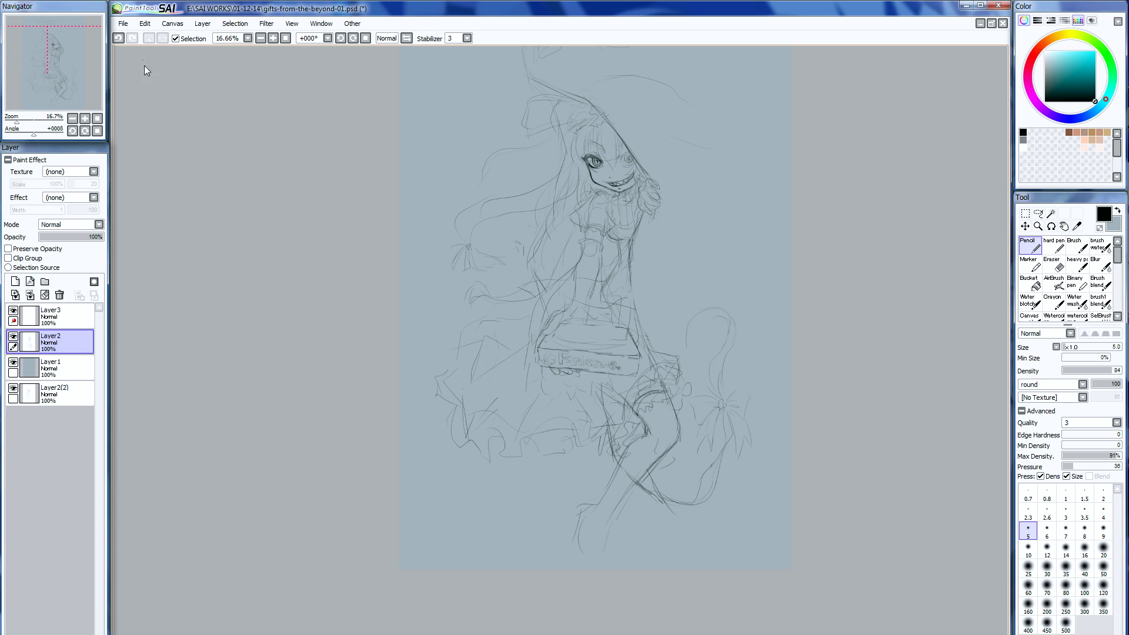
- Rework the raised hand beside the chin, erasing its loose lines and sketching clawed, spread fingers
left_click(85, 118)
left_click_drag(68, 82, 68, 69)
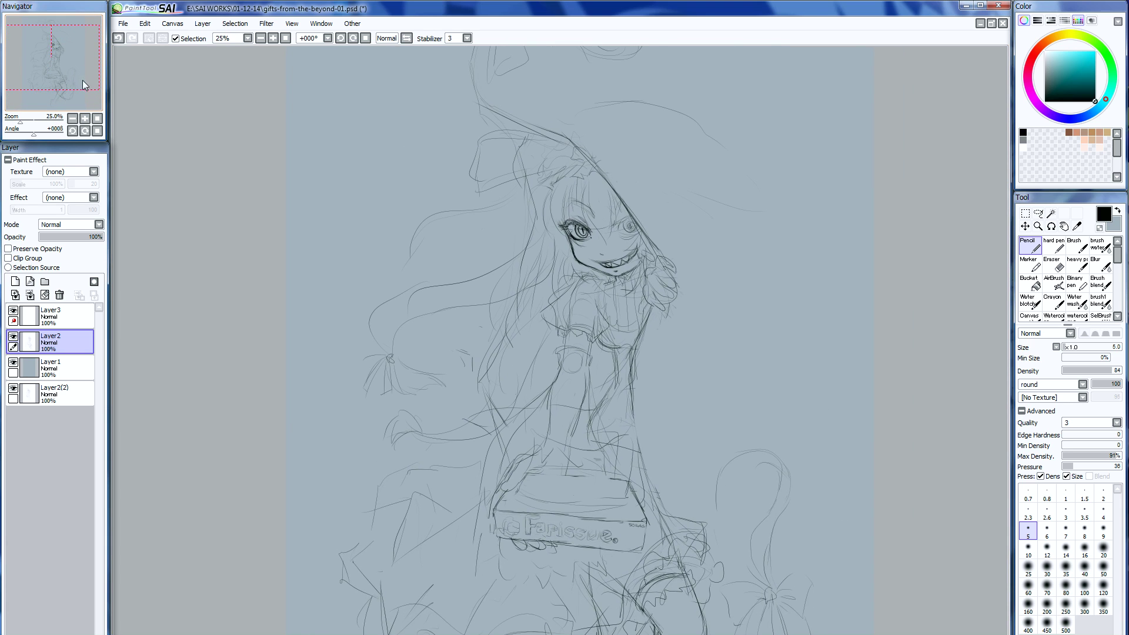
left_click(84, 117)
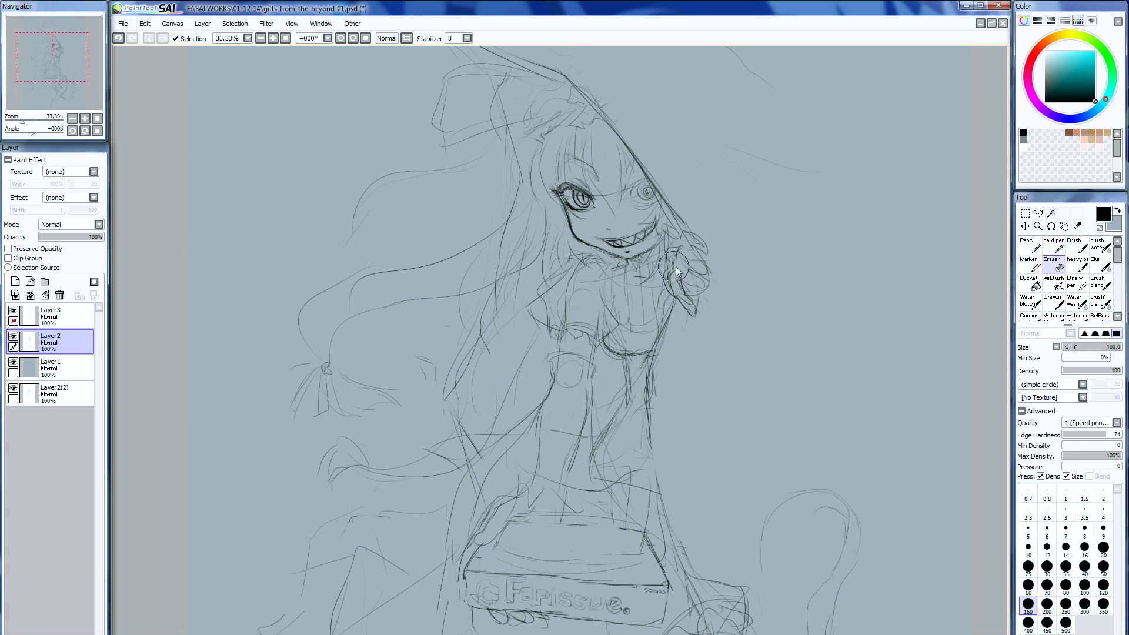
key("n")
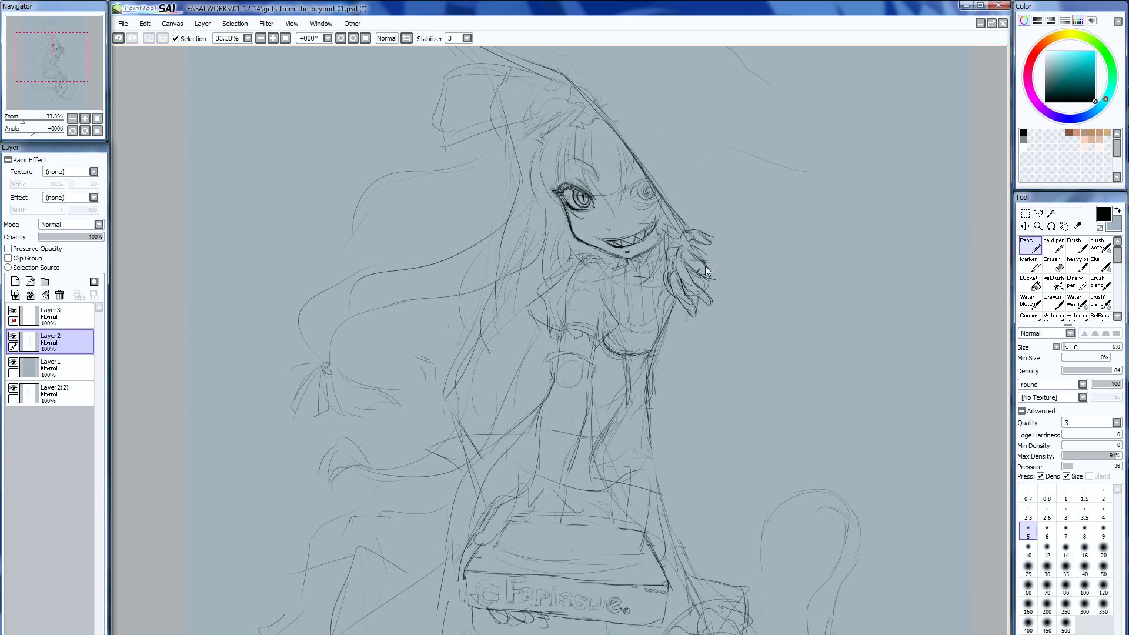
- Try redrawing the raised hand with longer drooping fingers on a rotated canvas, and scribble a note beside it
key("End")
key("End")
key("End")
key("End")
key("End")
key("End")
key("End")
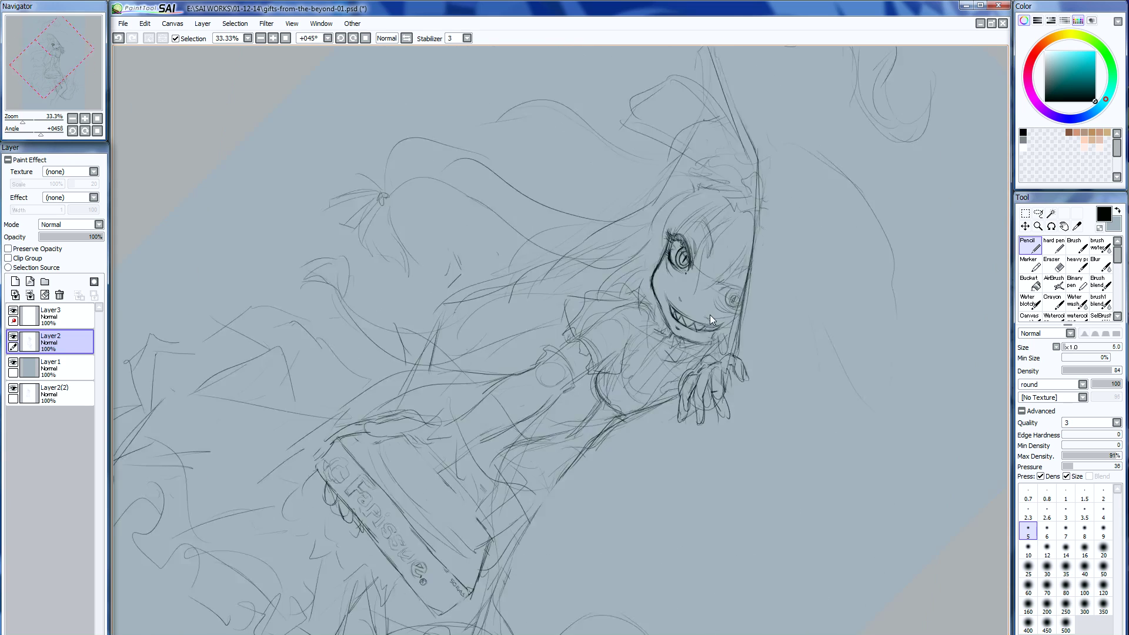
key("e")
left_click_drag(55, 57, 61, 64)
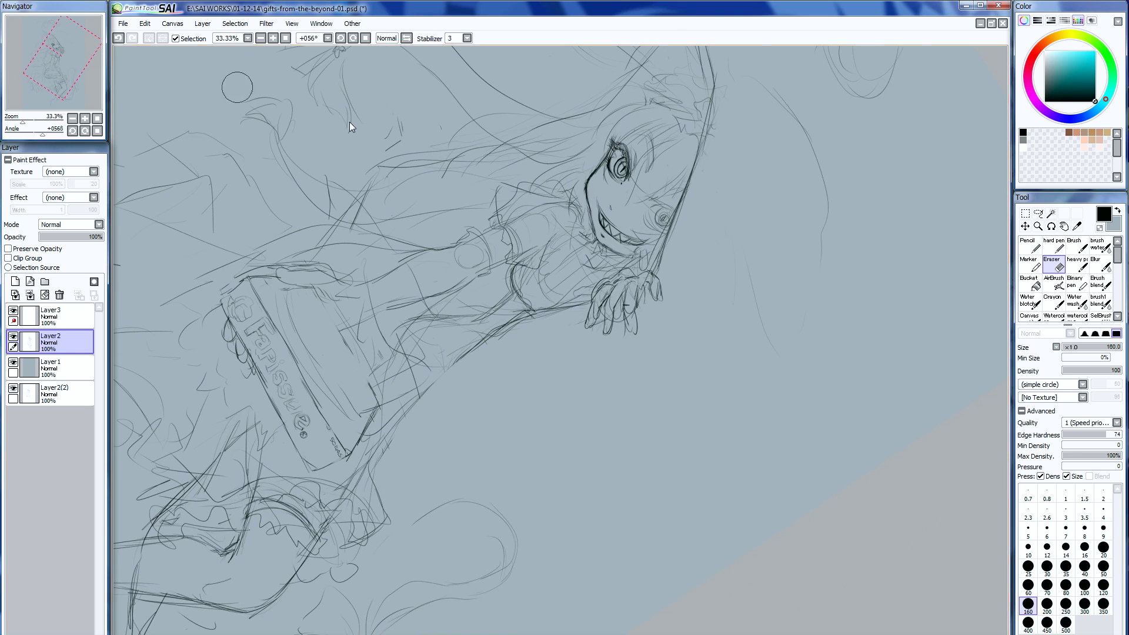
mouse_move(634, 298)
left_mouse_down()
mouse_move(591, 303)
mouse_move(607, 292)
mouse_move(623, 323)
left_mouse_up()
key("n")
left_click(636, 278)
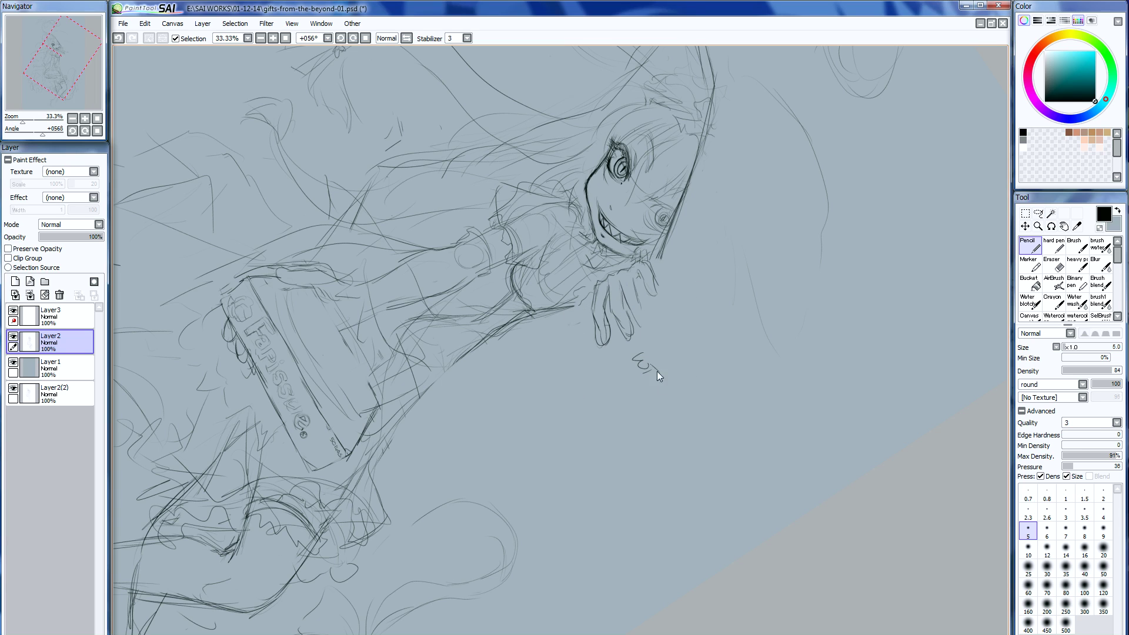
key("e")
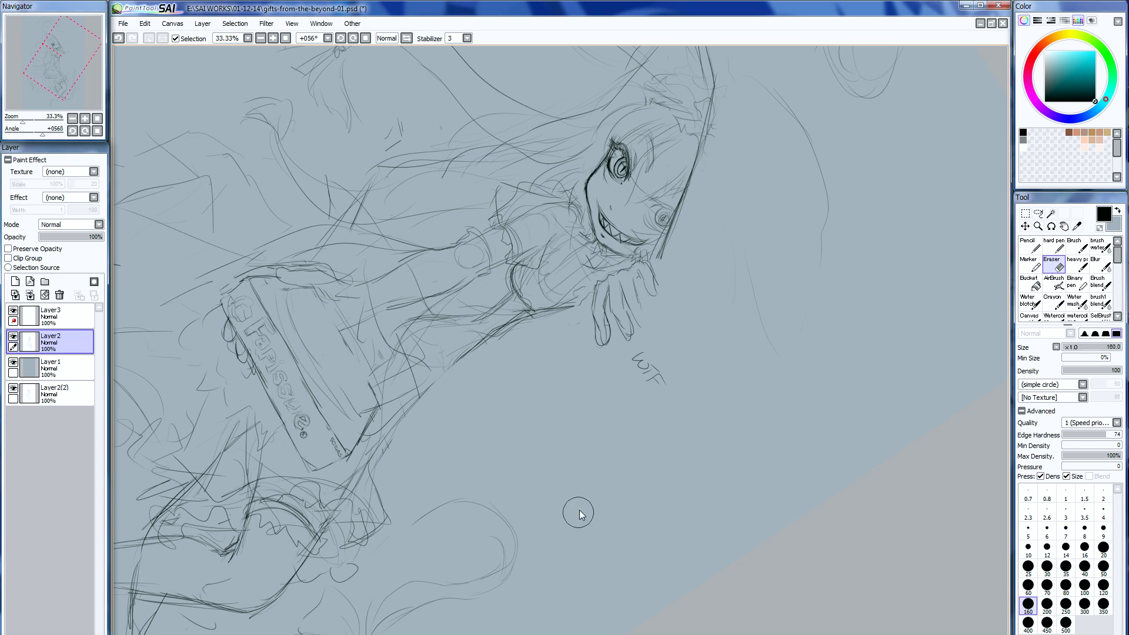
- Undo the scribbled note and the redrawn drooping fingers, back to the earlier clawed hand
key("ctrl+z")
key("ctrl+z")
key("ctrl+z")
key("ctrl+z")
key("ctrl+z")
key("ctrl+z")
key("ctrl+z")
key("ctrl+z")
key("ctrl+z")
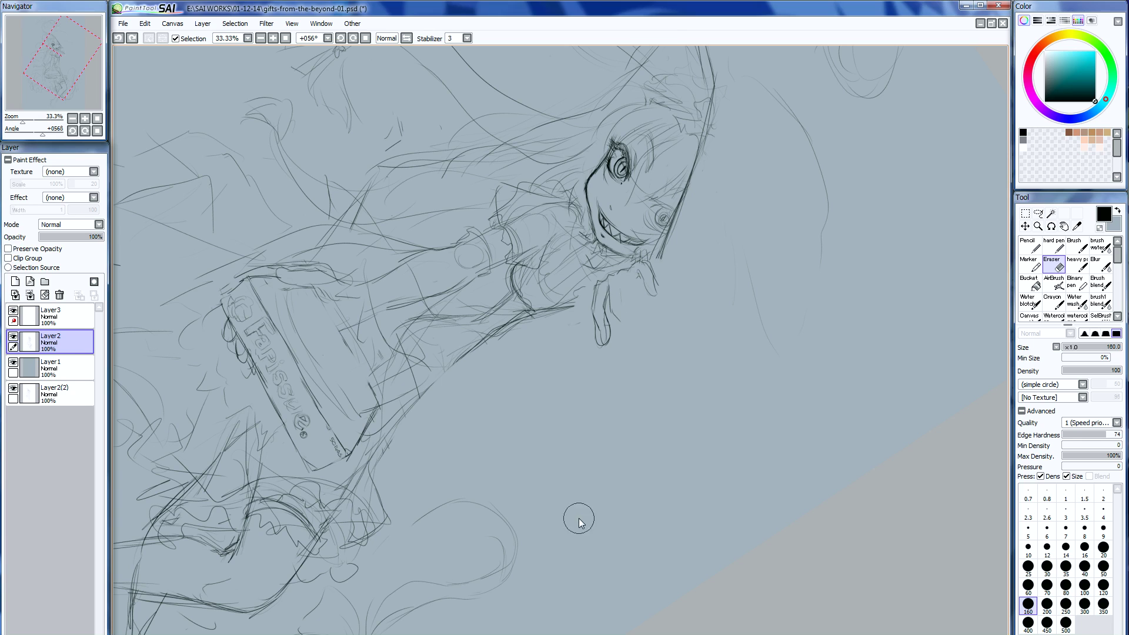
key("ctrl+z")
key("ctrl+z")
key("ctrl+z")
key("ctrl+z")
key("ctrl+z")
key("ctrl+z")
key("ctrl+y")
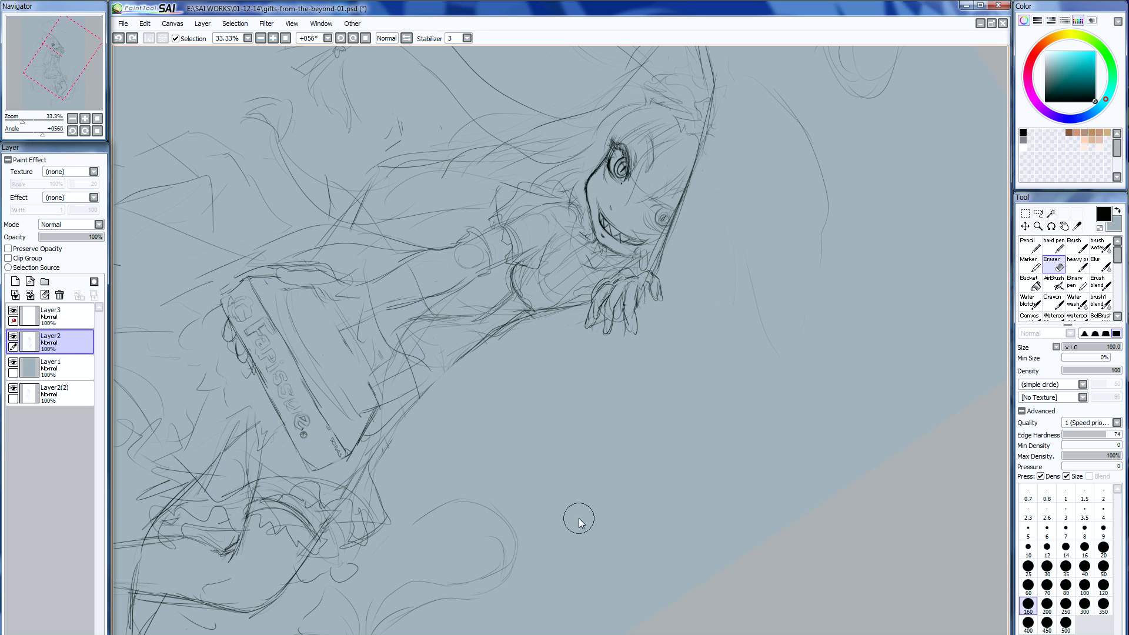
- Rotate the canvas back near upright and repeatedly erase and resketch the fingers of the raised hand in a more bent pose
key("Delete")
key("Delete")
key("Delete")
key("Delete")
key("Delete")
key("Delete")
key("n")
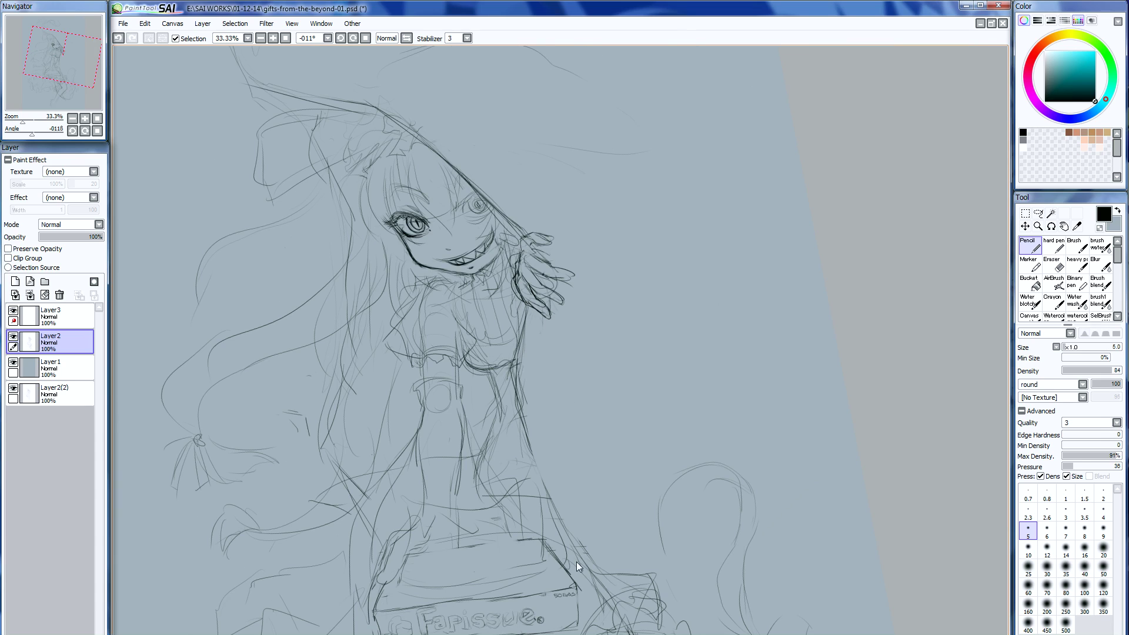
key("e")
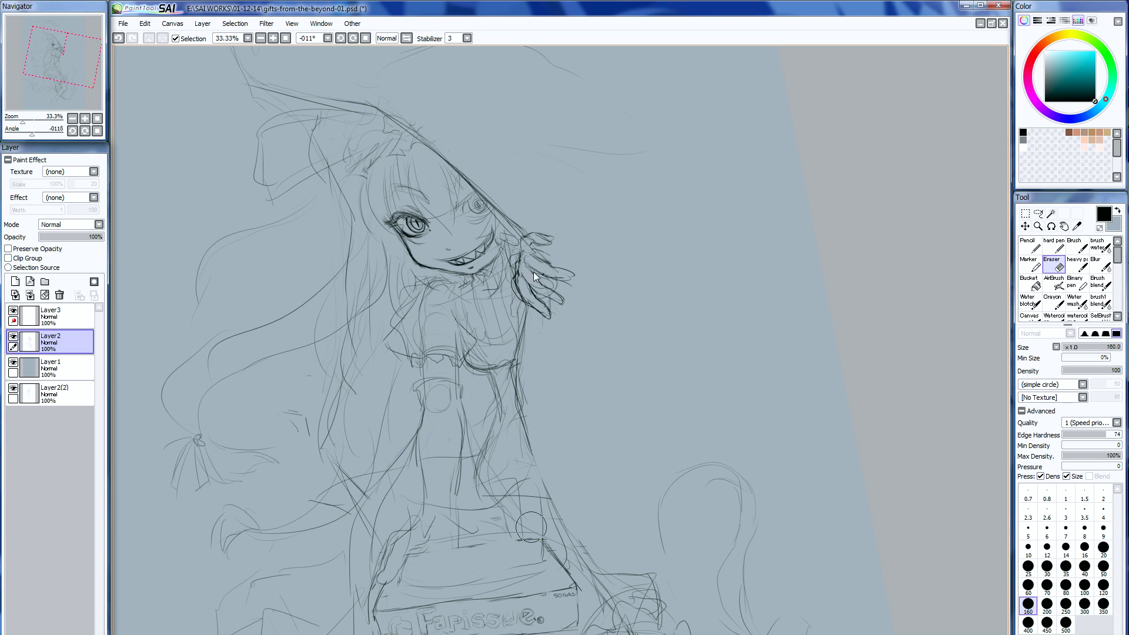
key("n")
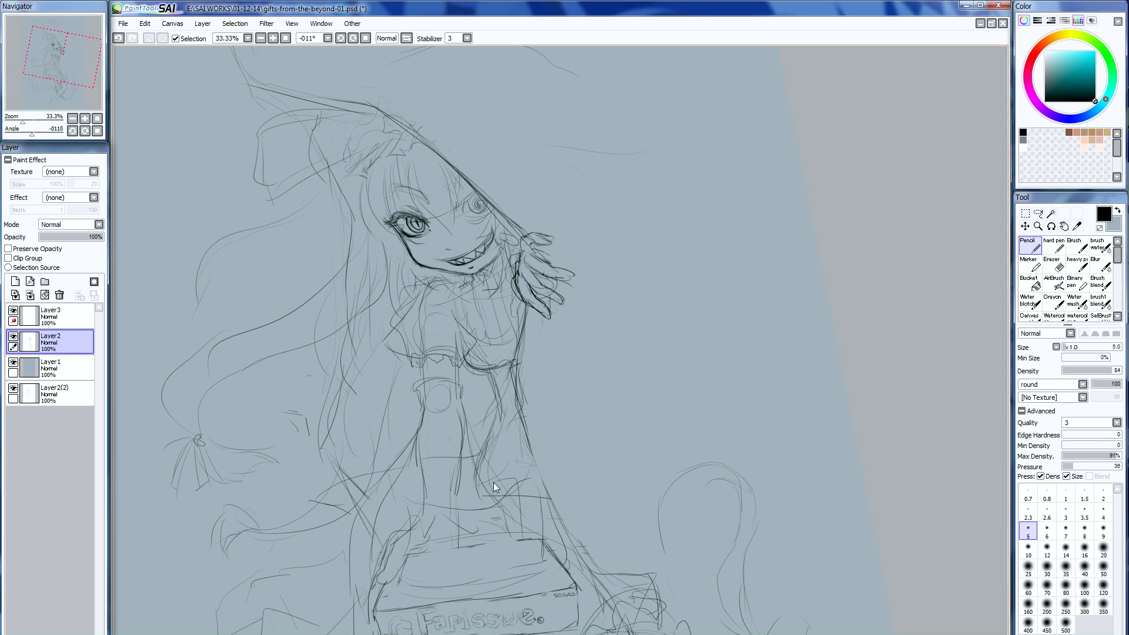
key("e")
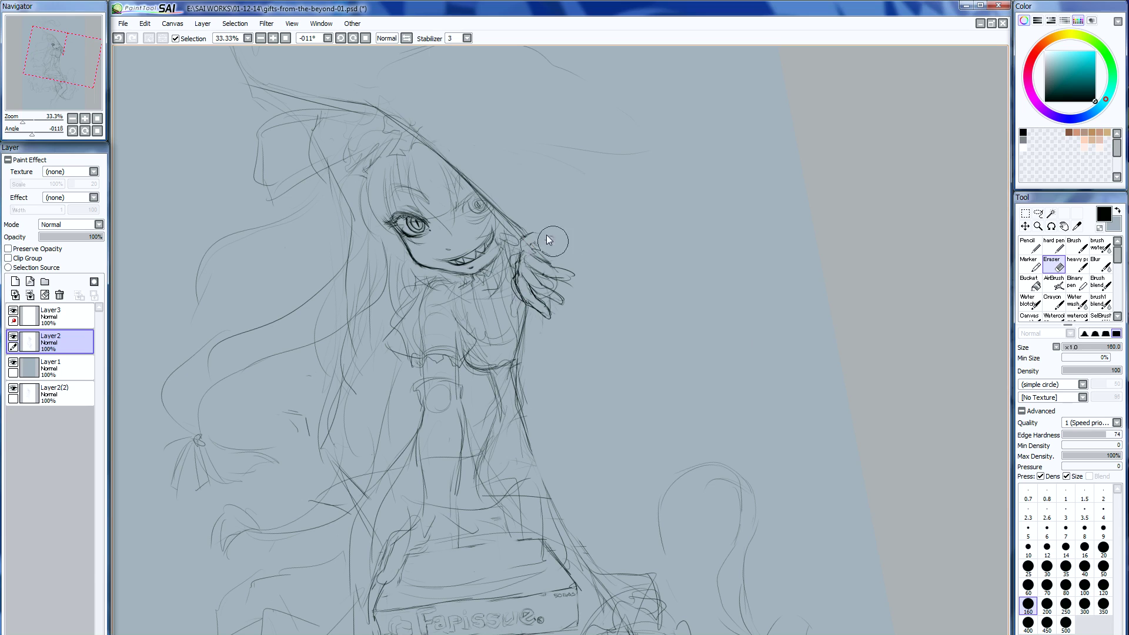
key("n")
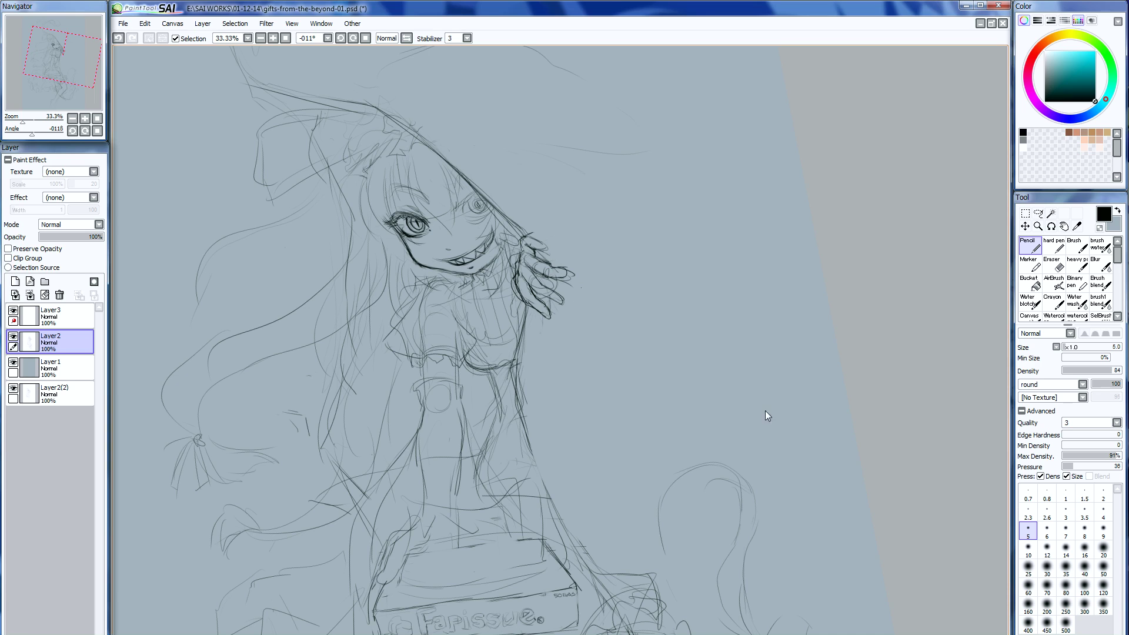
key("e")
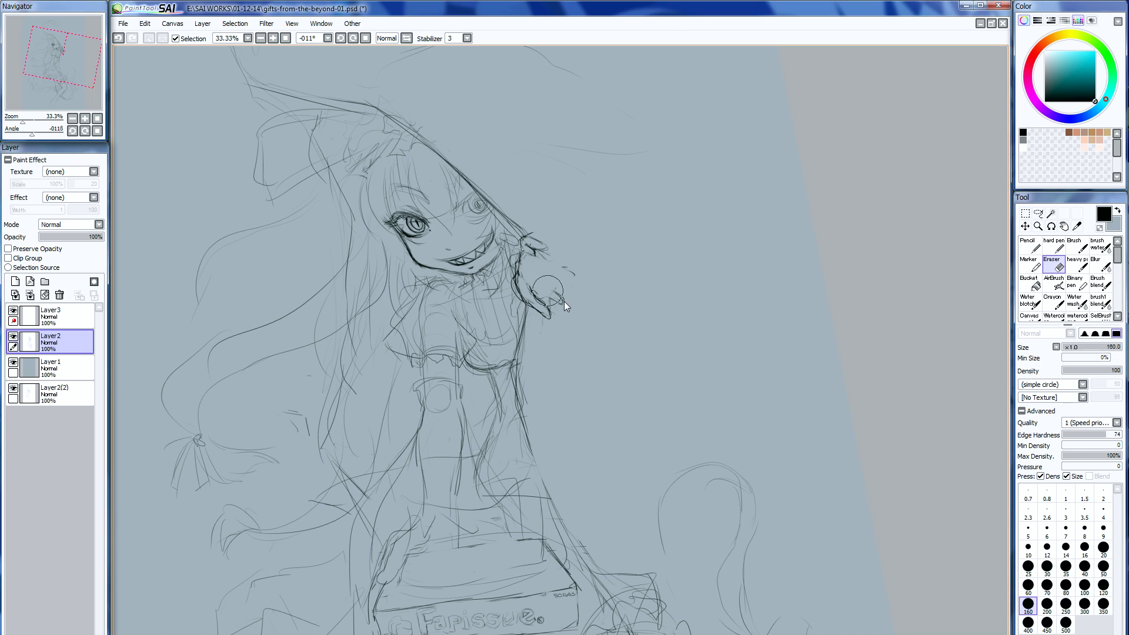
key("n")
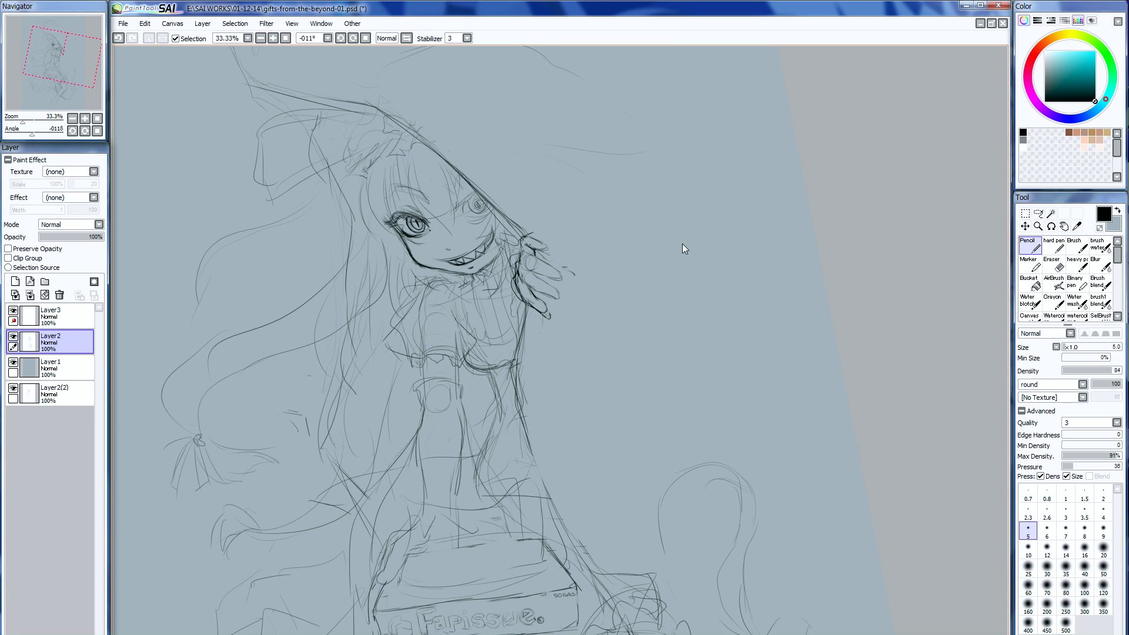
- Erase the raised hand completely and sketch a new one with curled fingers beside the chin
key("e")
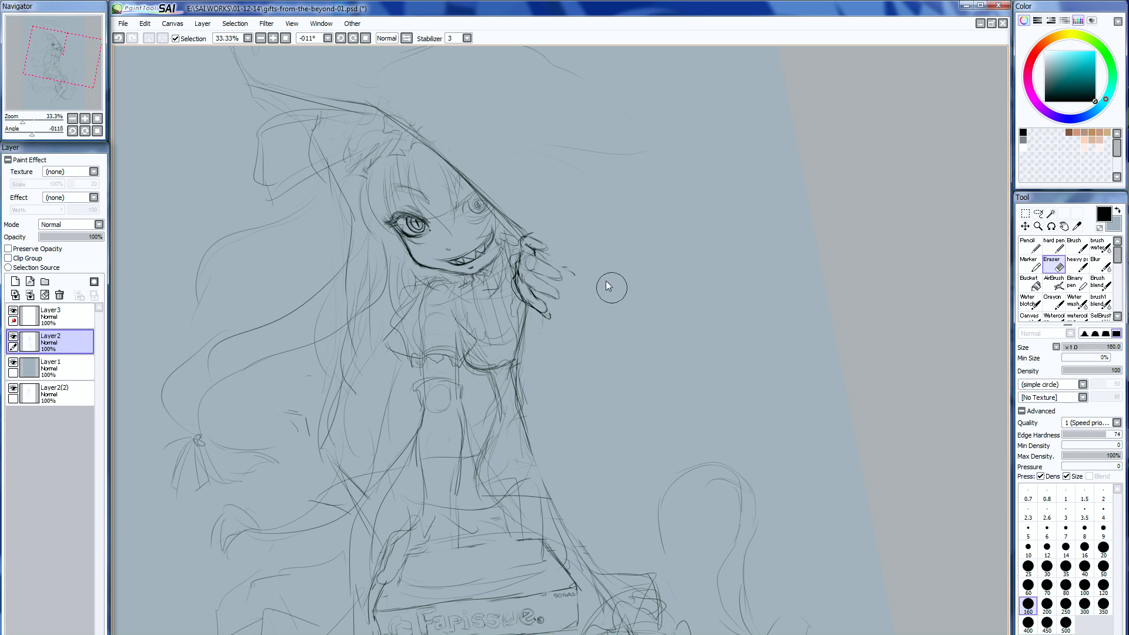
mouse_move(559, 302)
left_mouse_down()
mouse_move(526, 279)
mouse_move(528, 307)
mouse_move(552, 311)
left_mouse_up()
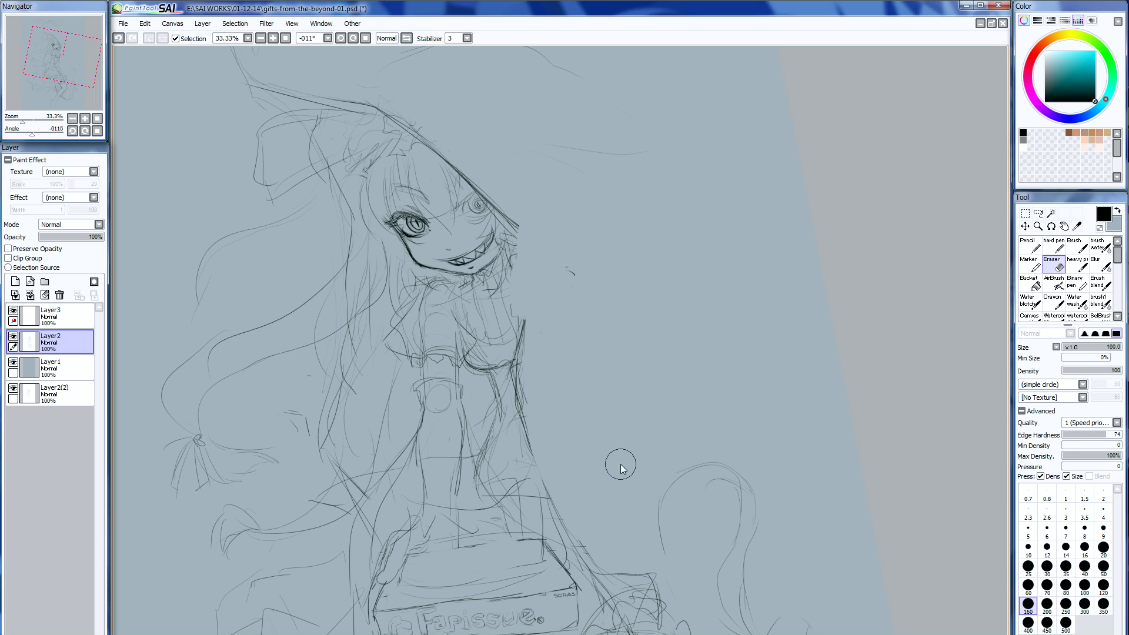
key("n")
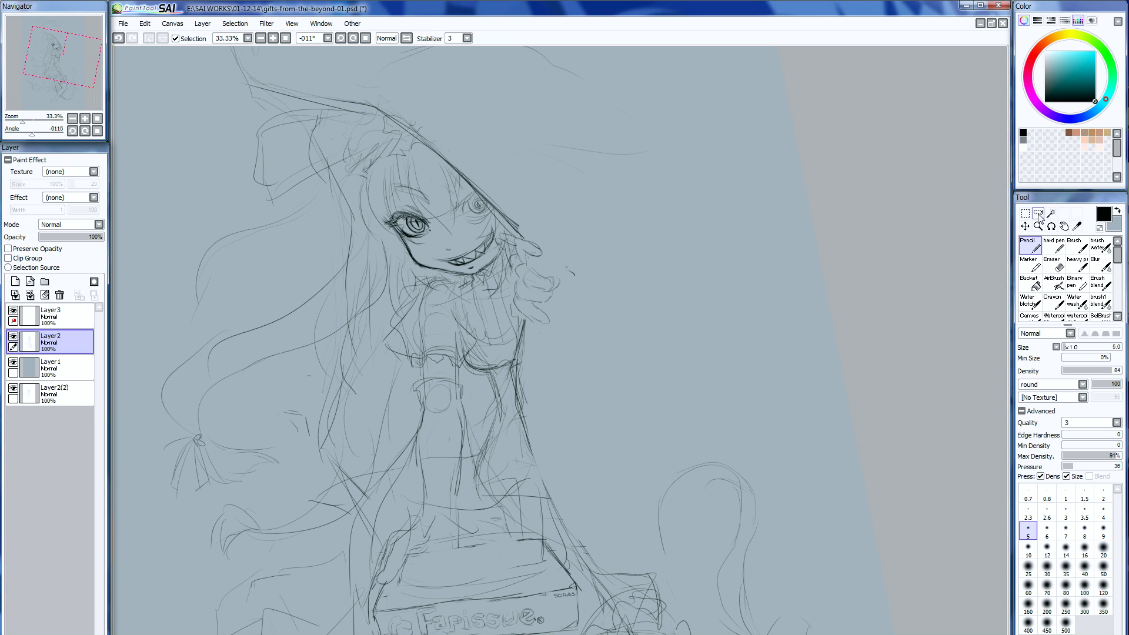
- Lasso the new hand, shift it slightly away from the face, and clear the selection
left_click(1039, 214)
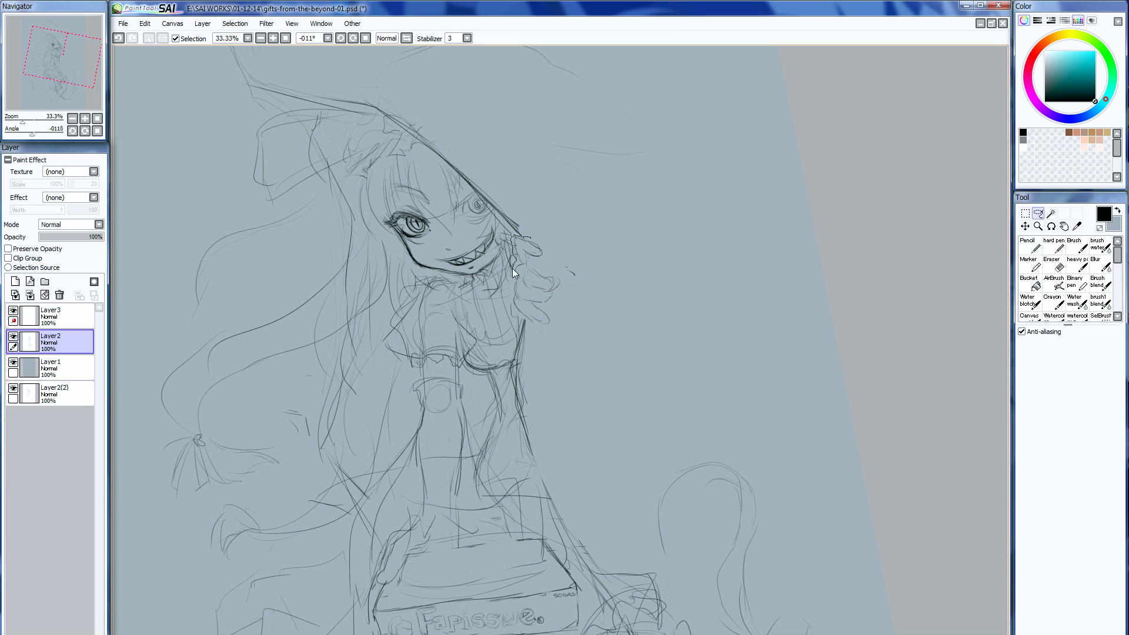
left_click_drag(527, 223, 550, 267)
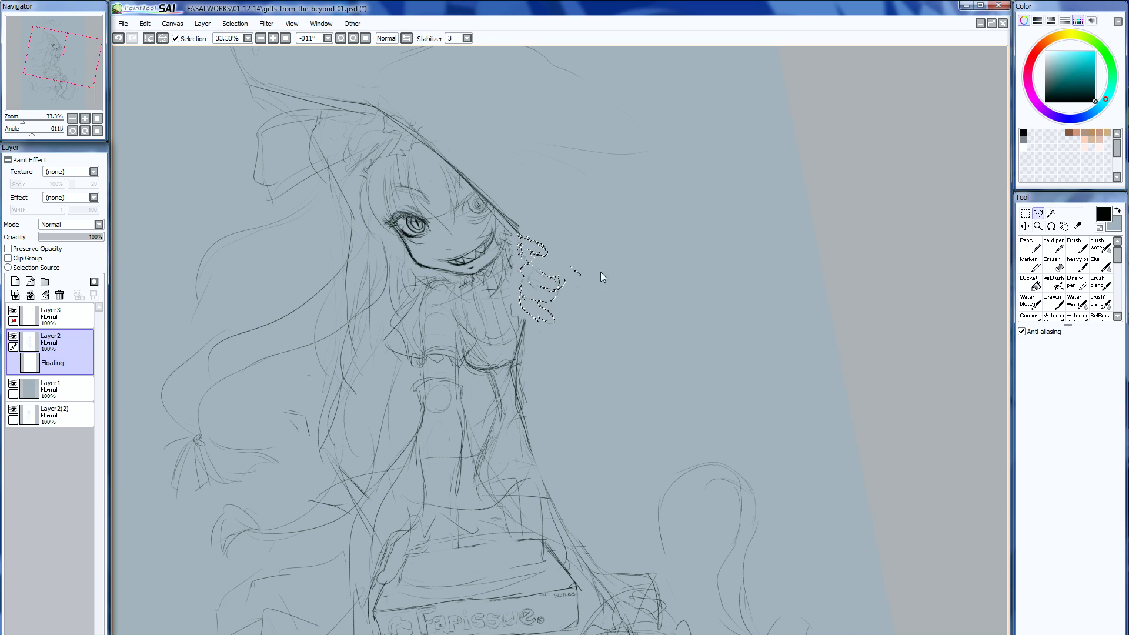
left_click(1034, 247)
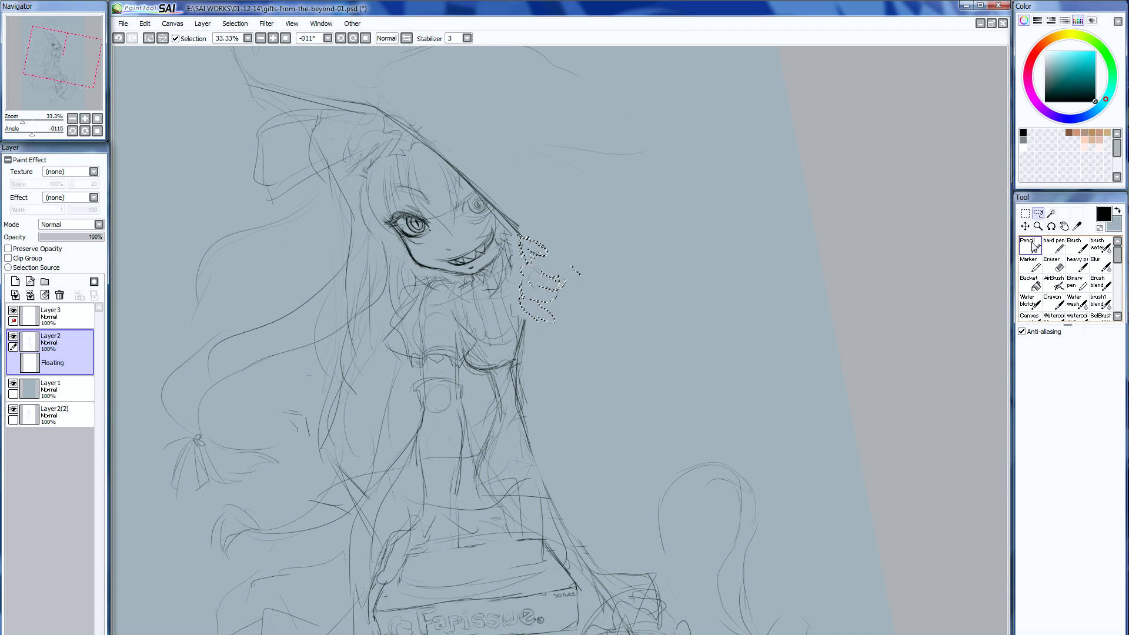
left_click(149, 38)
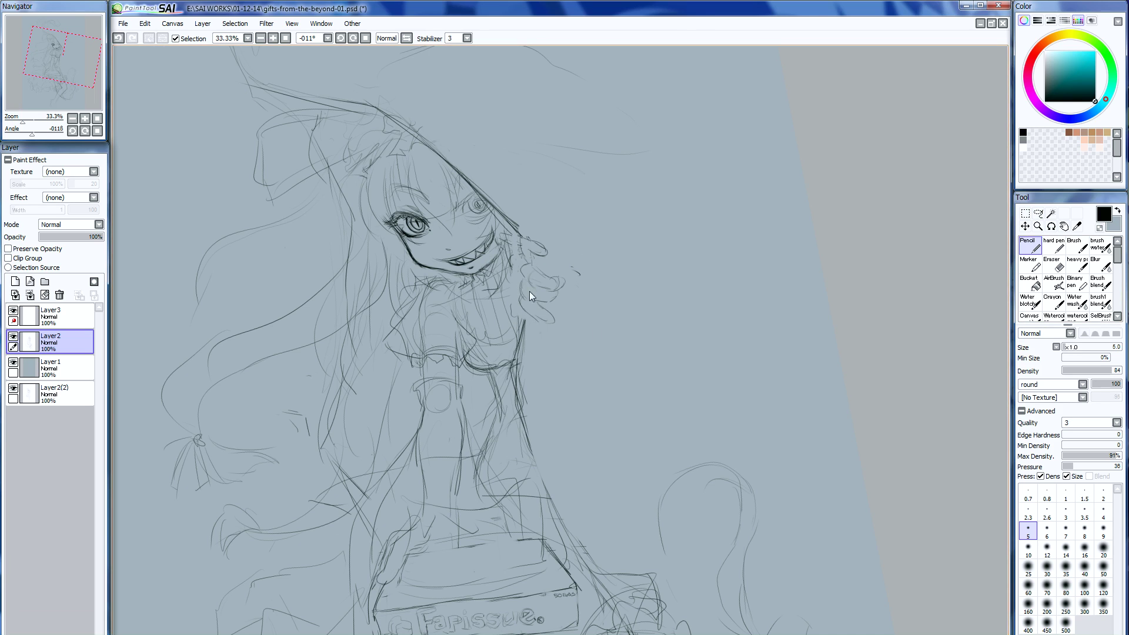
- Erase the stray dashes beside the raised hand and the old body line running down the torso and waist below it
key("e")
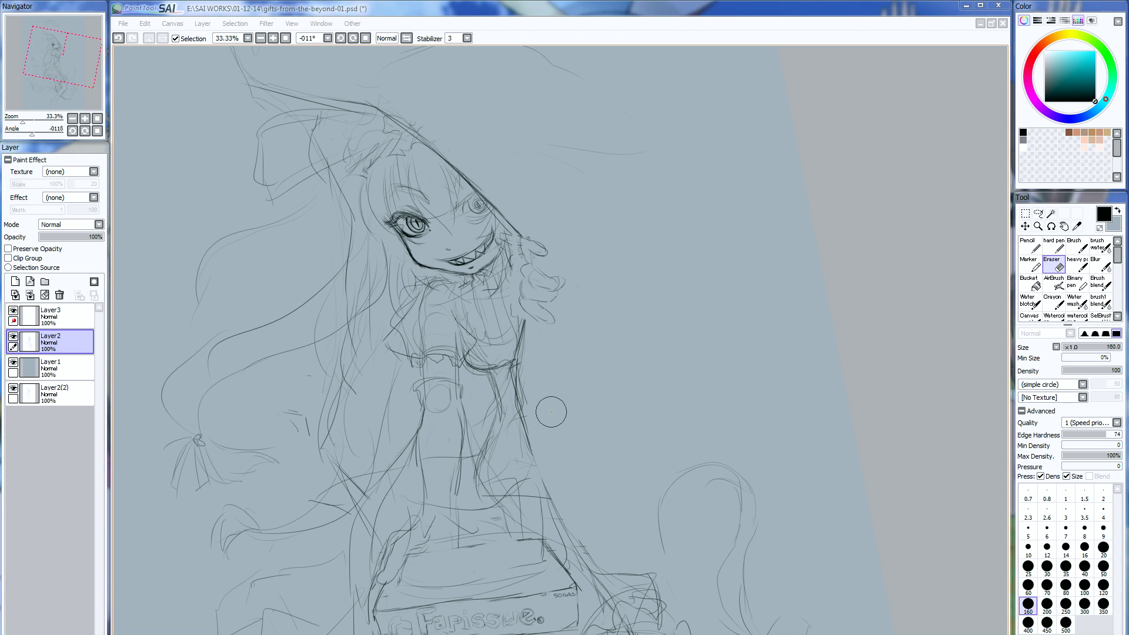
key("n")
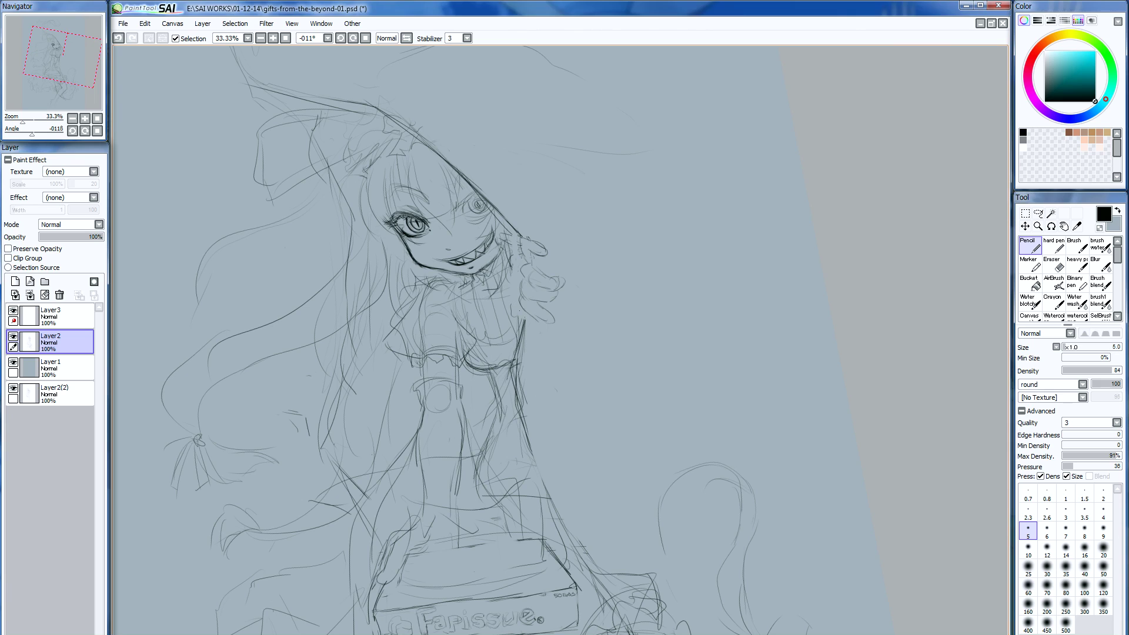
mouse_move(525, 313)
left_mouse_down()
mouse_move(514, 393)
mouse_move(616, 604)
left_mouse_up()
key("e")
mouse_move(524, 344)
left_mouse_down()
mouse_move(518, 402)
mouse_move(539, 478)
left_mouse_up()
key("n")
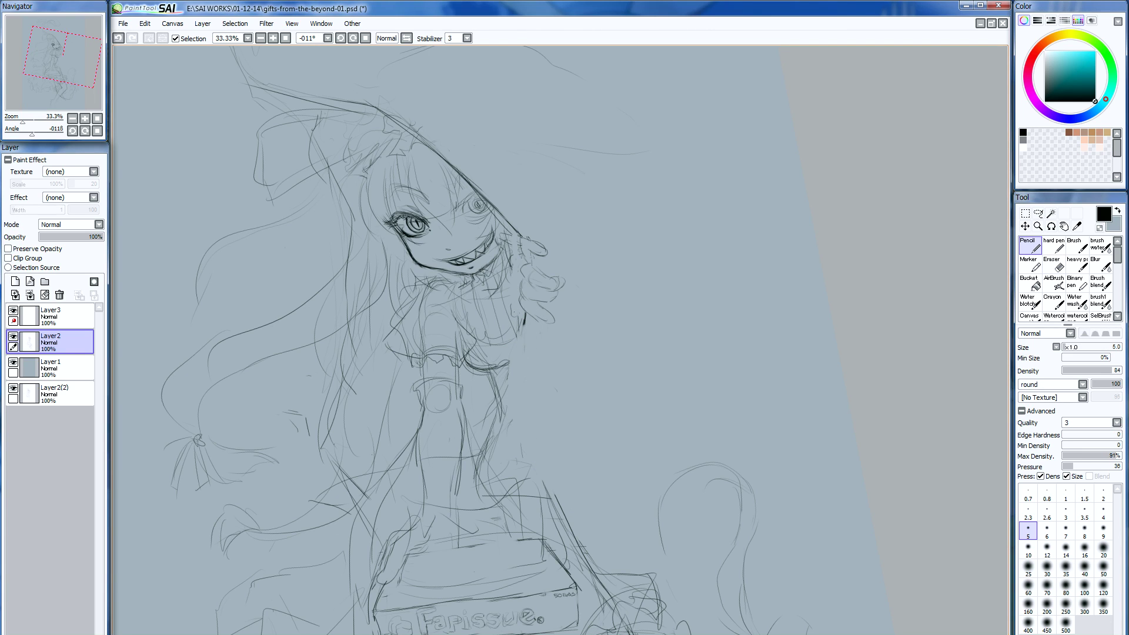
- Redraw the body's side contour from the hand down to the skirt, and darken the waist lines and finger outlines
mouse_move(525, 323)
left_mouse_down()
mouse_move(510, 416)
mouse_move(612, 592)
left_mouse_up()
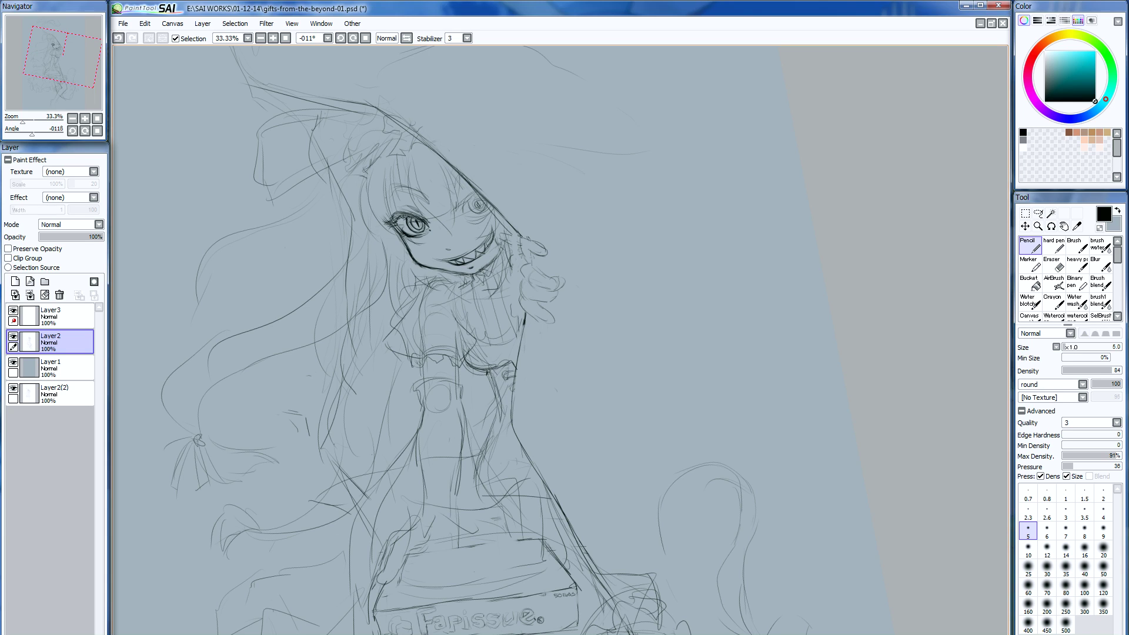
mouse_move(496, 392)
left_mouse_down()
mouse_move(502, 411)
mouse_move(478, 456)
mouse_move(499, 505)
mouse_move(541, 542)
left_mouse_up()
mouse_move(536, 316)
left_mouse_down()
mouse_move(550, 326)
mouse_move(517, 315)
left_mouse_up()
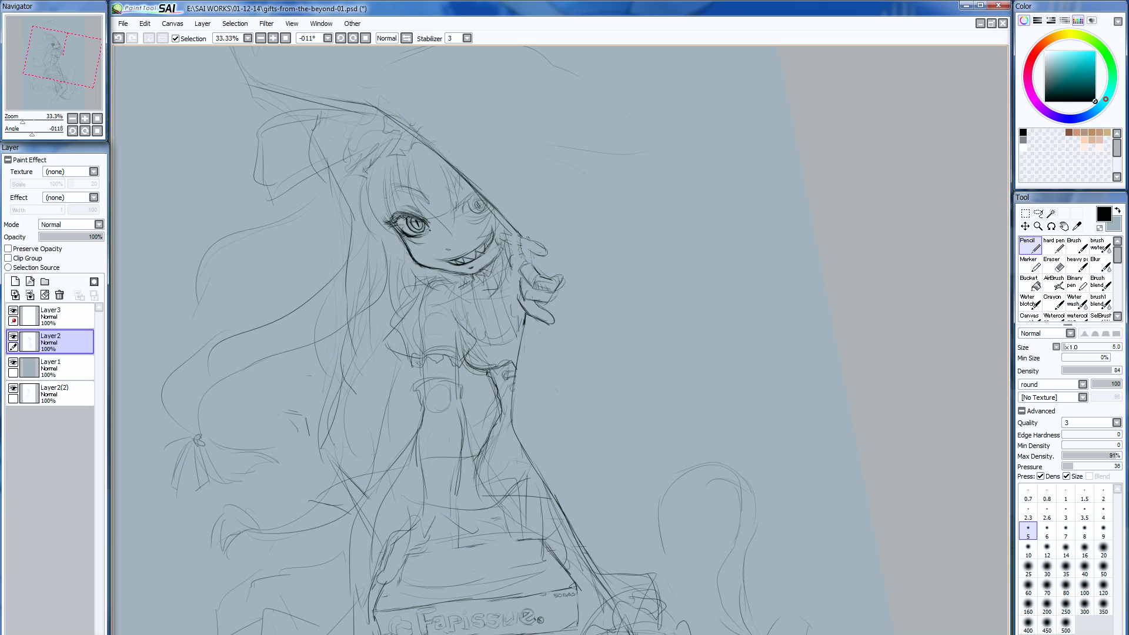
- Darken the outlines of the raised hand's index finger and curled middle finger, adding short shading strokes
left_click_drag(539, 290, 533, 301)
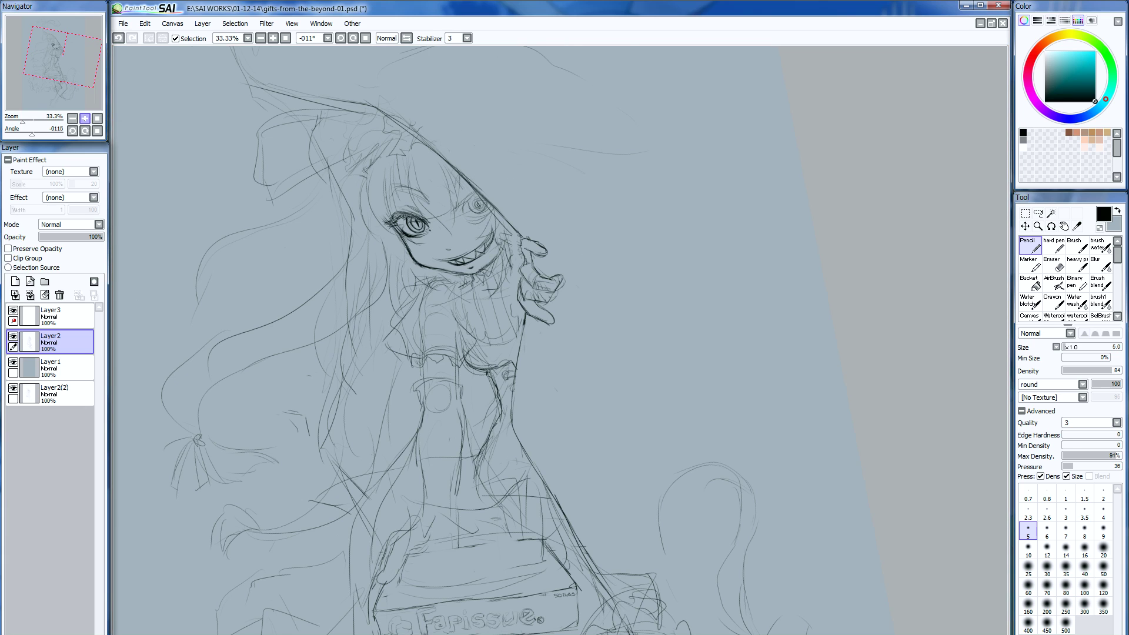
left_click(84, 118)
left_click(84, 118)
left_click_drag(65, 60, 67, 50)
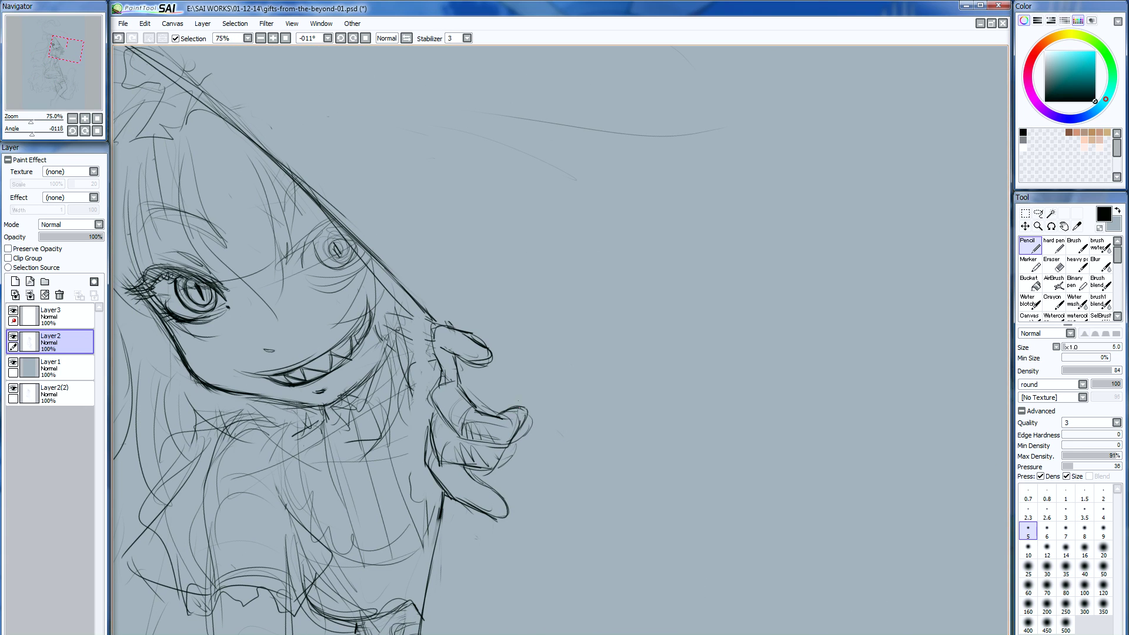
mouse_move(524, 421)
left_mouse_down()
mouse_move(512, 441)
mouse_move(521, 424)
mouse_move(500, 419)
left_mouse_up()
left_click_drag(443, 406, 426, 379)
mouse_move(446, 275)
left_mouse_down()
mouse_move(429, 317)
mouse_move(454, 355)
left_mouse_up()
left_click_drag(433, 321, 449, 347)
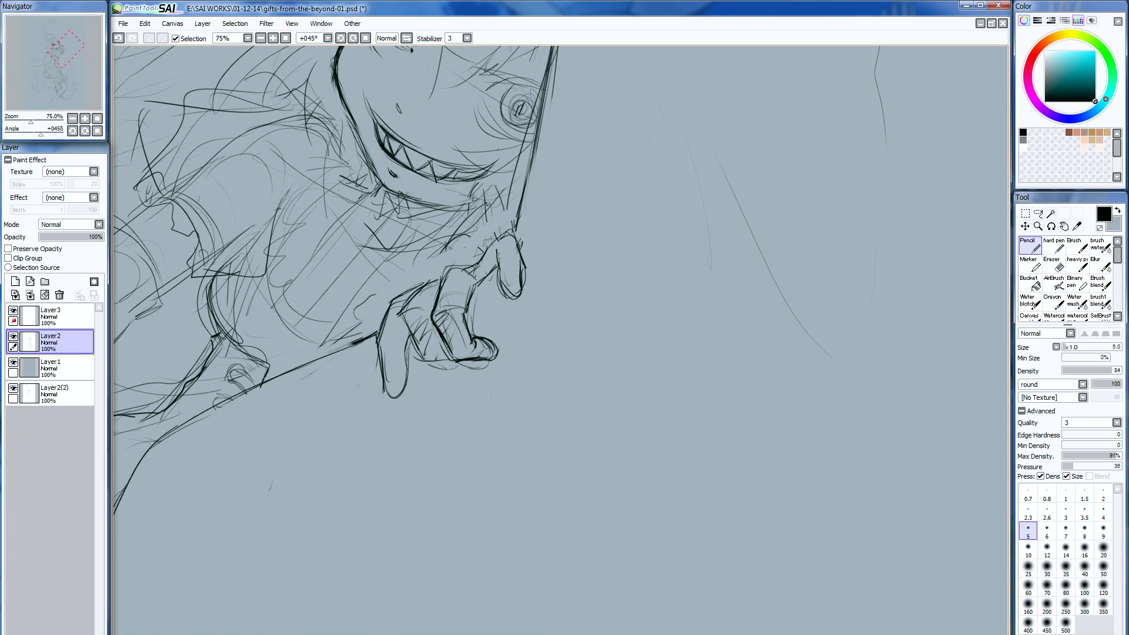
- Redraw the raised hand's curled middle and ring fingers with heavier outlines and clearer knuckle folds
left_click_drag(471, 310, 461, 336)
left_click_drag(468, 286, 465, 311)
left_click_drag(441, 271, 399, 309)
mouse_move(409, 300)
left_mouse_down()
mouse_move(395, 314)
mouse_move(411, 340)
left_mouse_up()
mouse_move(401, 318)
left_mouse_down()
mouse_move(430, 366)
mouse_move(472, 376)
left_mouse_up()
left_click_drag(406, 332, 406, 370)
left_click_drag(409, 341, 401, 370)
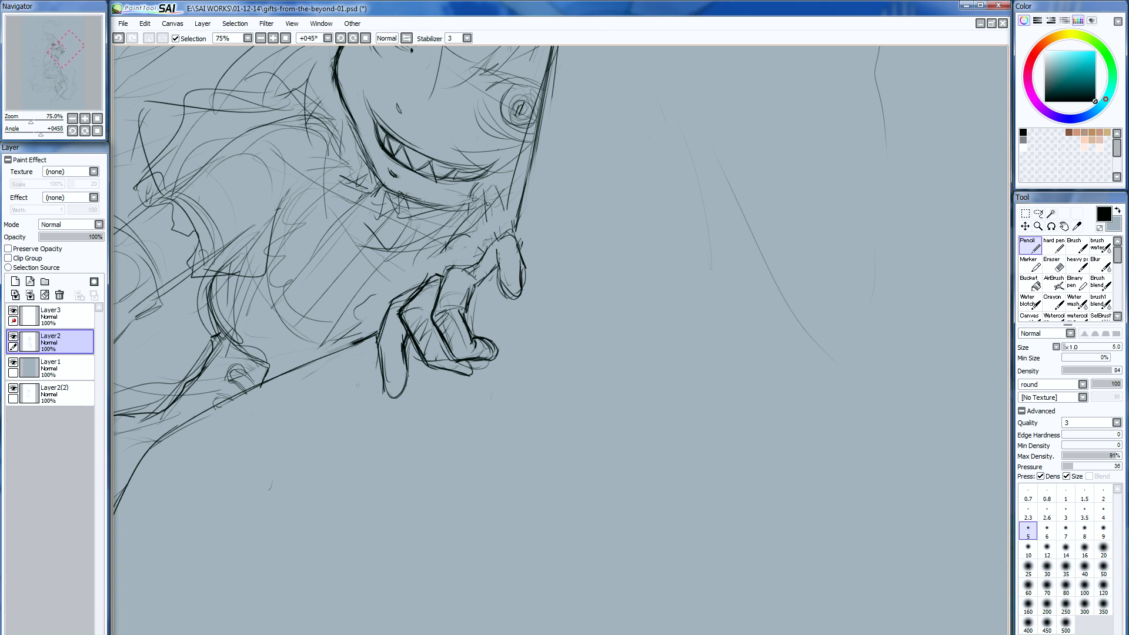
- Thicken the contour of the raised hand's lowest finger and define its fingertip section
left_click_drag(406, 327, 402, 340)
left_click_drag(408, 360, 394, 402)
mouse_move(389, 306)
left_mouse_down()
mouse_move(376, 357)
mouse_move(384, 392)
left_mouse_up()
left_click_drag(386, 347, 397, 389)
left_click_drag(394, 307, 407, 300)
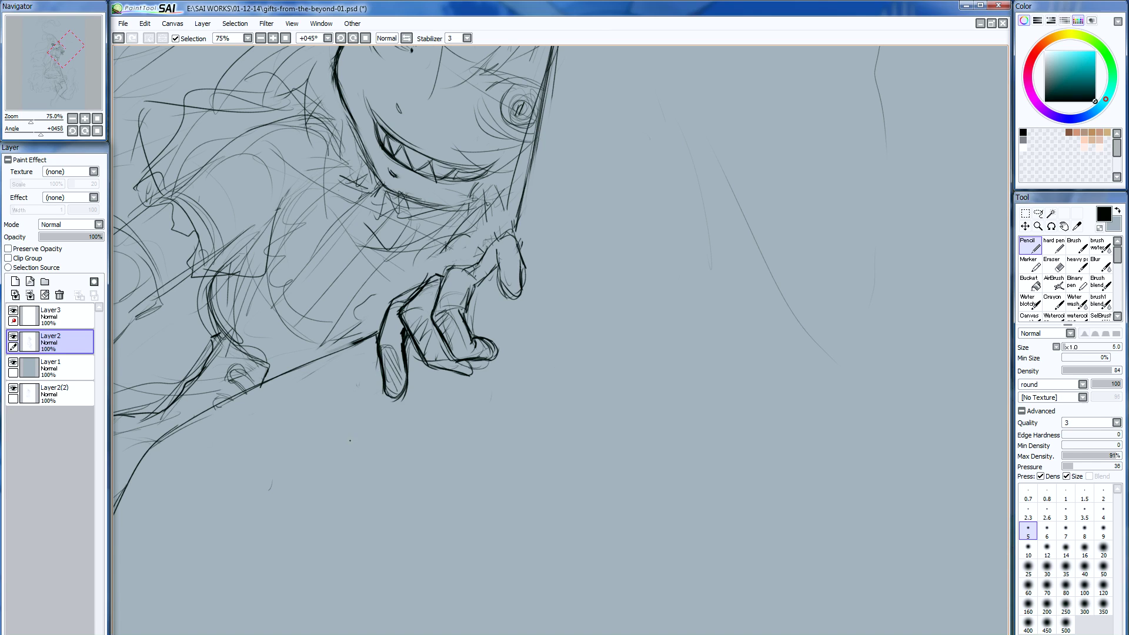
- Erase the upper index finger and trim the curled fingertip of the raised hand with a size 25 eraser
key("e")
mouse_move(402, 332)
left_mouse_down()
mouse_move(412, 360)
mouse_move(476, 336)
mouse_move(487, 365)
left_mouse_up()
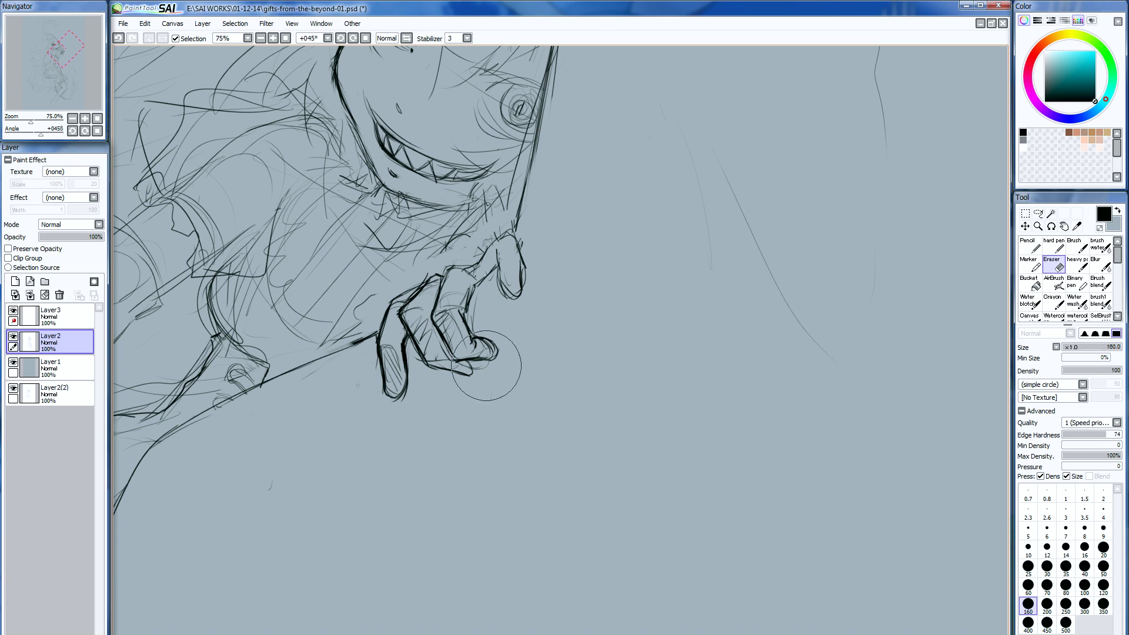
left_click(1027, 567)
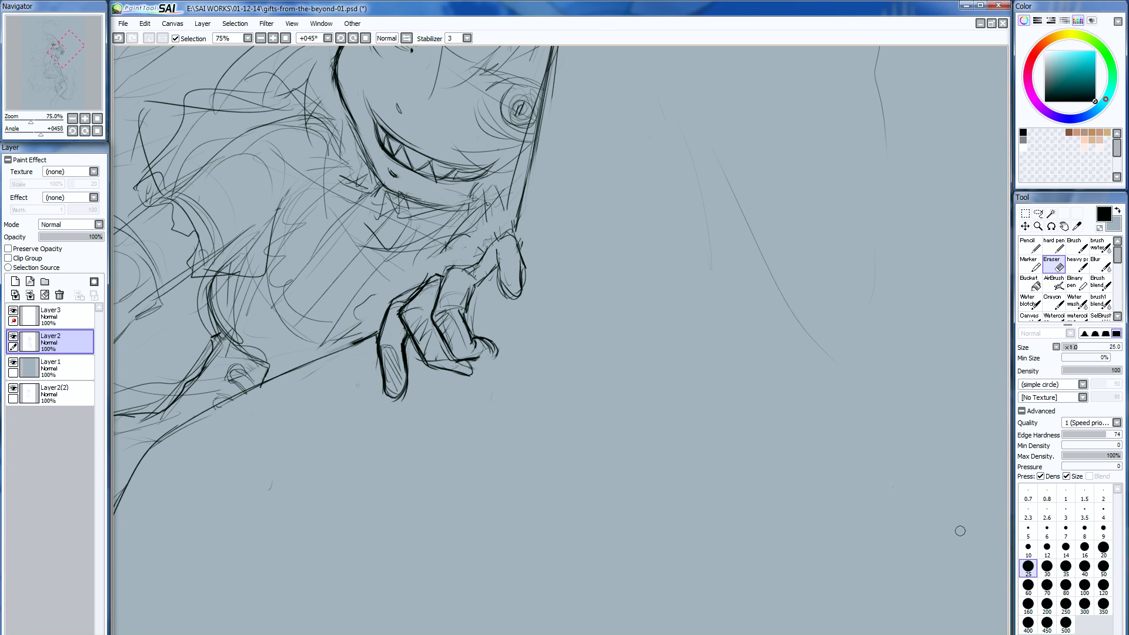
left_click_drag(495, 339, 476, 354)
mouse_move(526, 251)
left_mouse_down()
mouse_move(514, 306)
mouse_move(489, 252)
mouse_move(502, 238)
mouse_move(478, 265)
left_mouse_up()
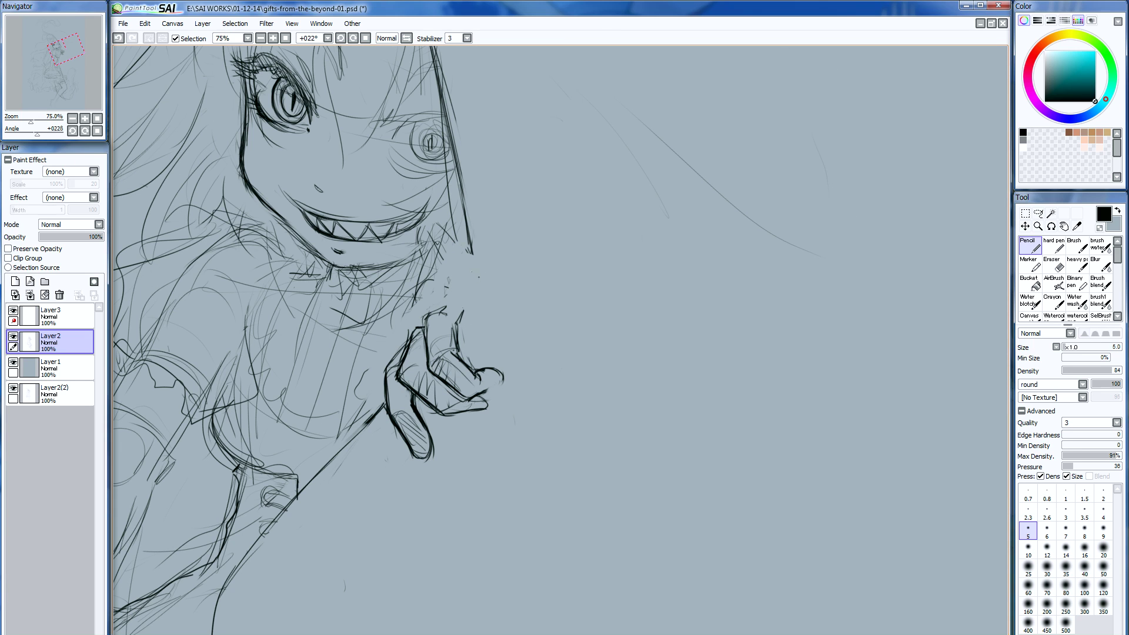
- Sketch a new, shorter bent index finger beside the chin and erase the excess lines around its tip
mouse_move(468, 273)
left_mouse_down()
mouse_move(455, 269)
mouse_move(434, 298)
mouse_move(456, 329)
mouse_move(459, 298)
left_mouse_up()
mouse_move(472, 248)
left_mouse_down()
mouse_move(470, 294)
mouse_move(473, 268)
left_mouse_up()
left_click_drag(470, 283, 464, 299)
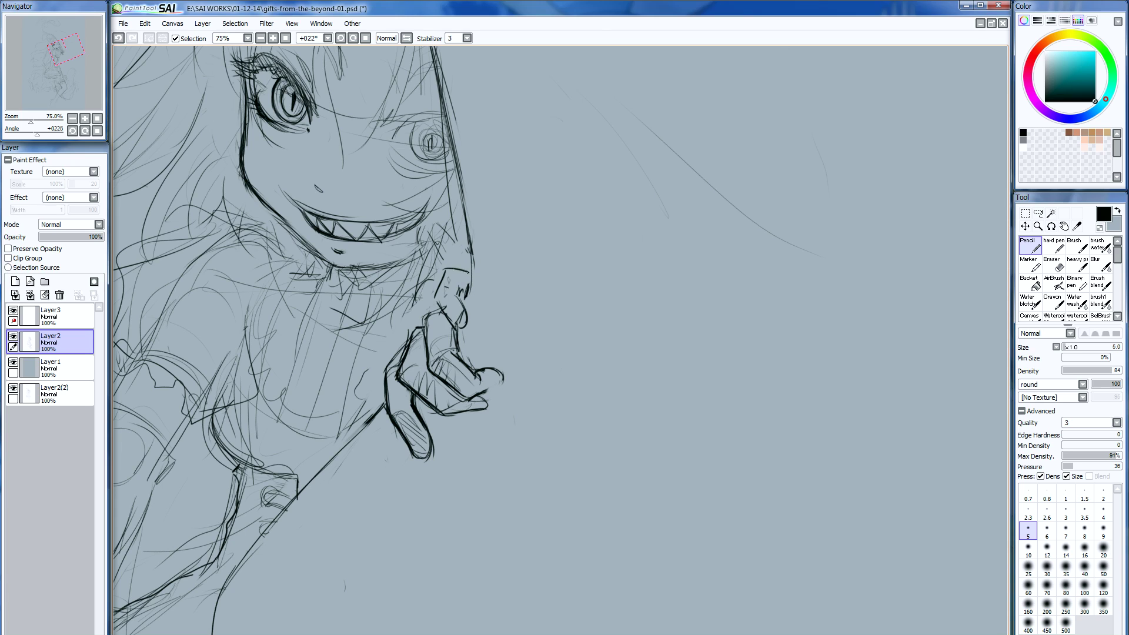
key("e")
left_click_drag(476, 301, 448, 318)
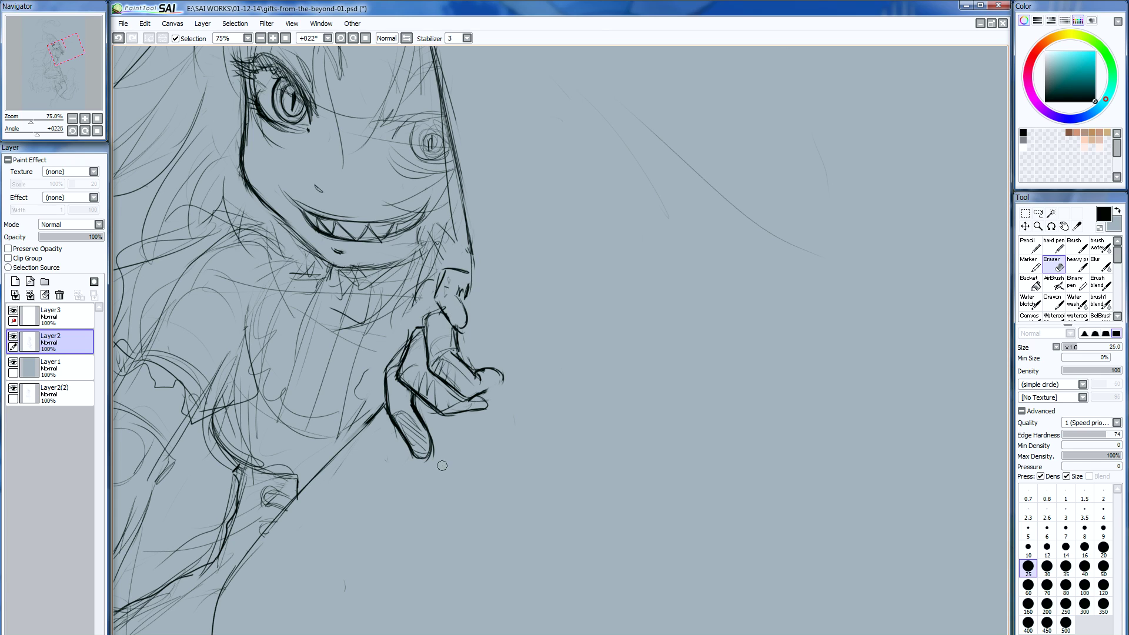
- Lasso the raised hand, shift it slightly outward from the body, deselect it, and erase the dark leftover mark beside the wrist
key("n")
left_click(97, 118)
left_click_drag(86, 106, 95, 97)
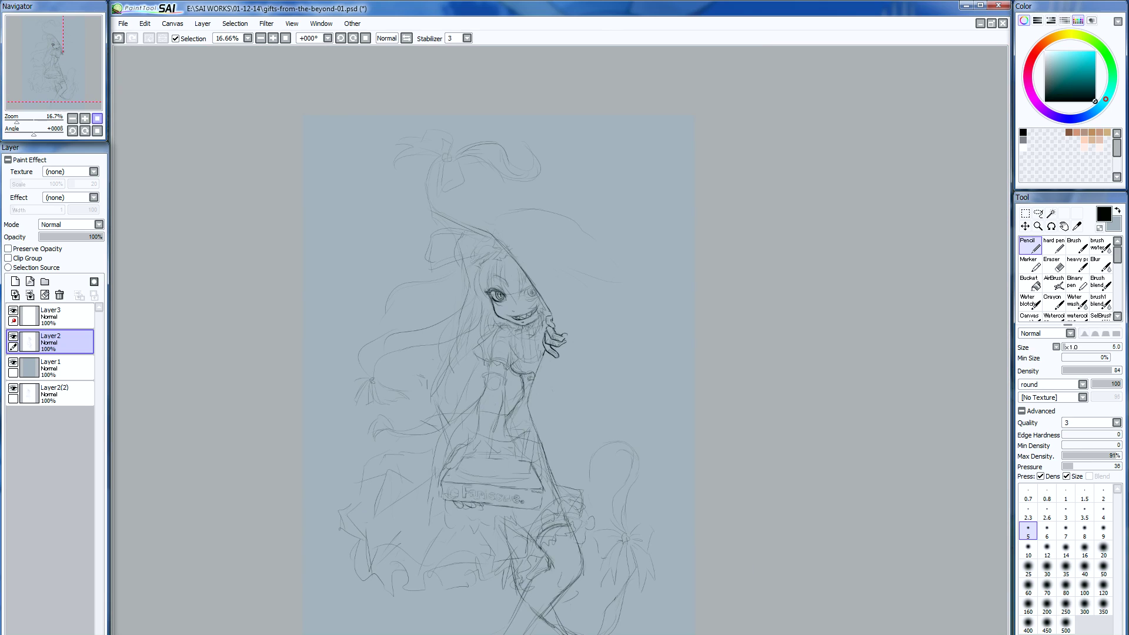
left_click(85, 118)
left_click(85, 118)
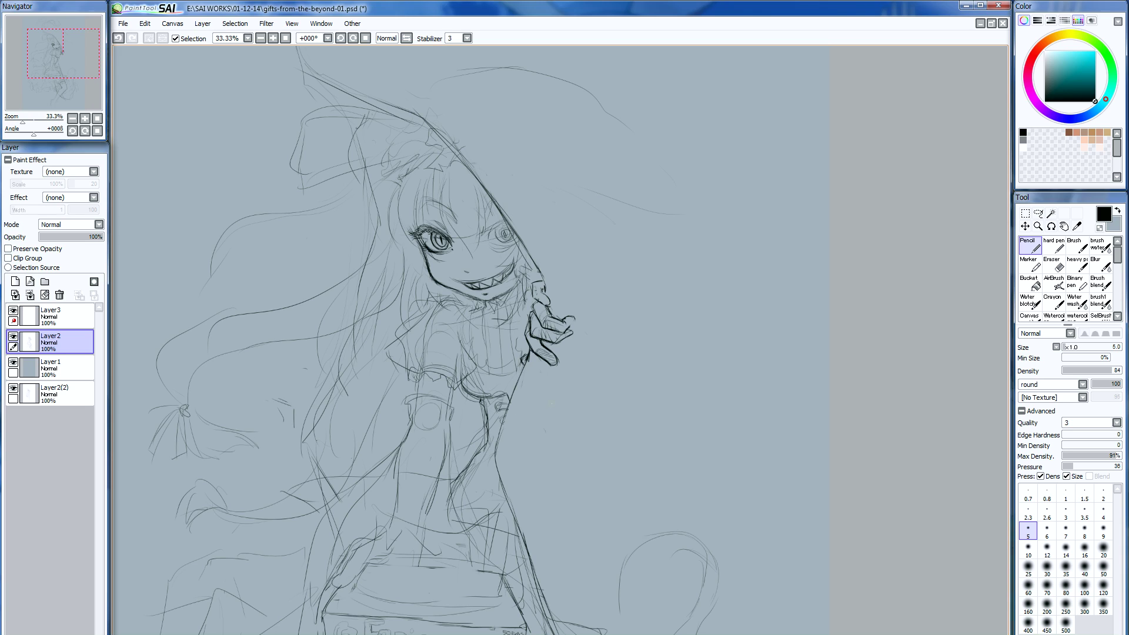
left_click(1038, 213)
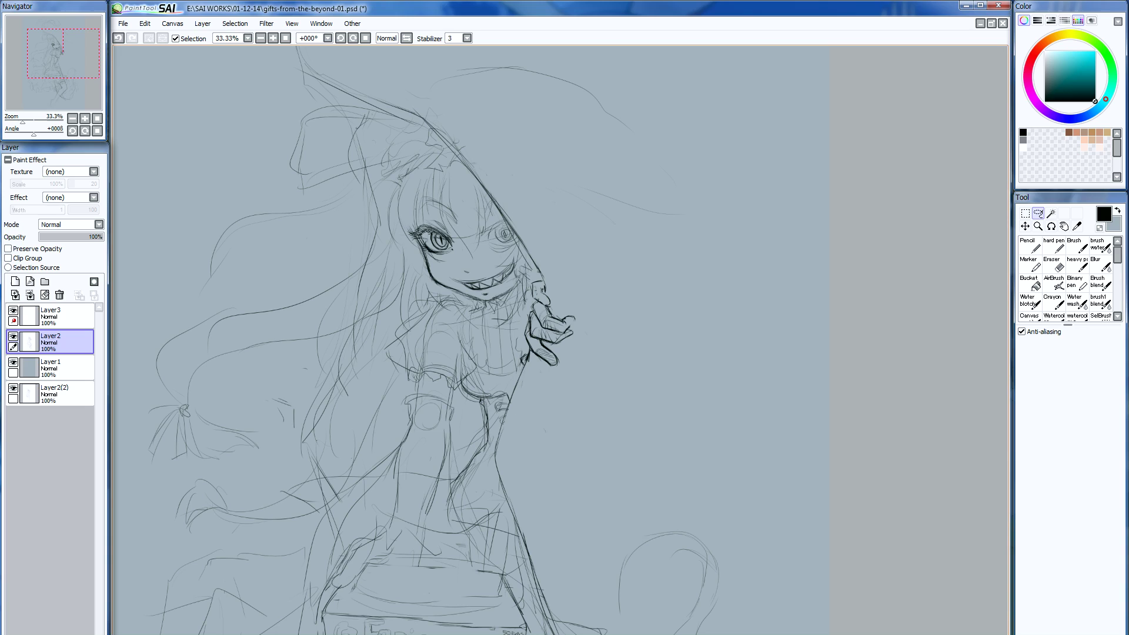
mouse_move(546, 299)
left_mouse_down()
mouse_move(568, 303)
mouse_move(583, 347)
mouse_move(547, 386)
mouse_move(529, 365)
left_mouse_up()
left_click_drag(522, 360, 524, 359)
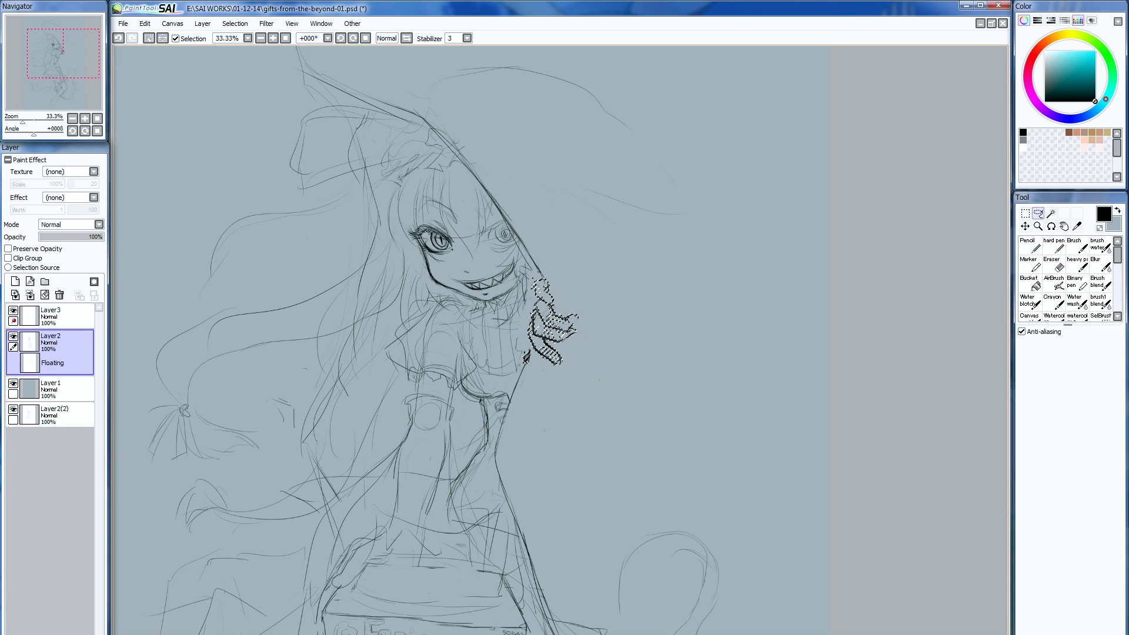
key("ctrl+d")
key("n")
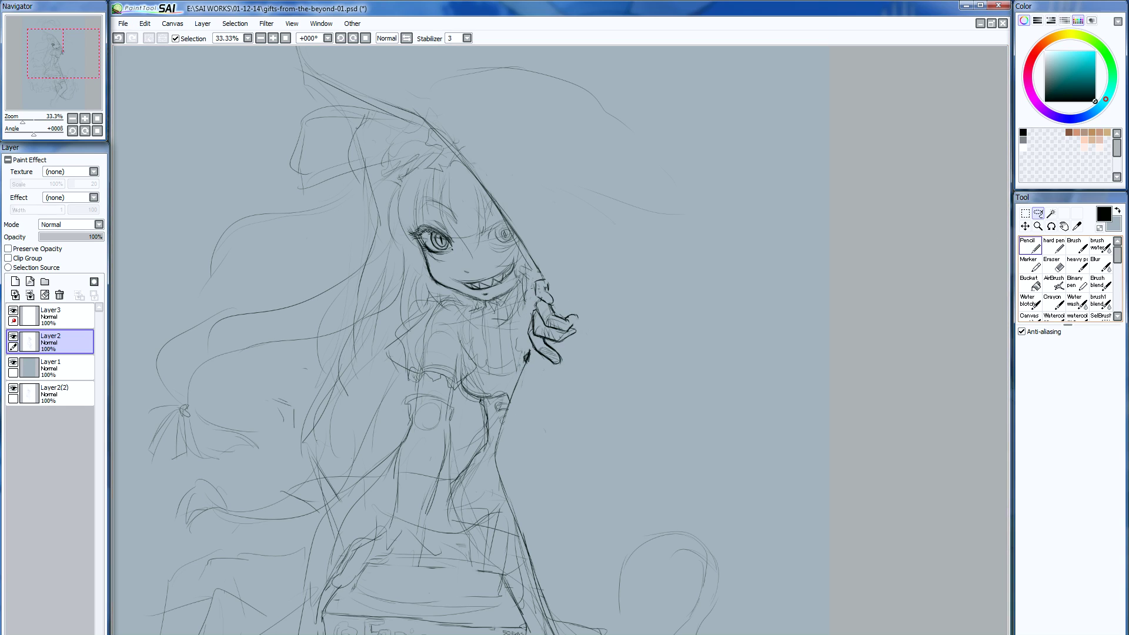
key("e")
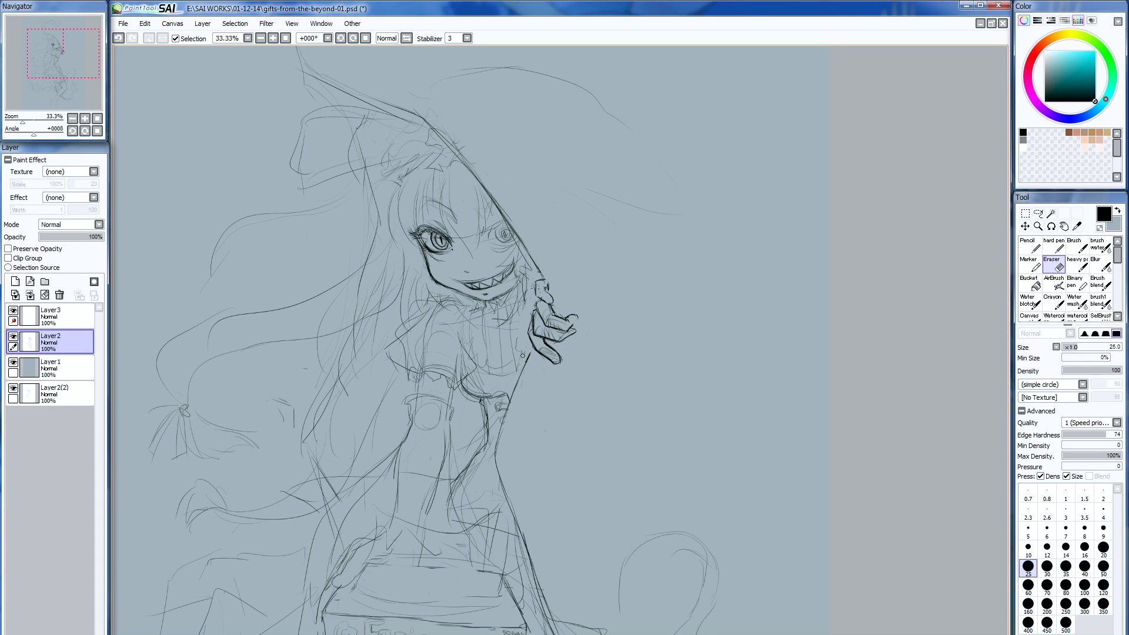
key("n")
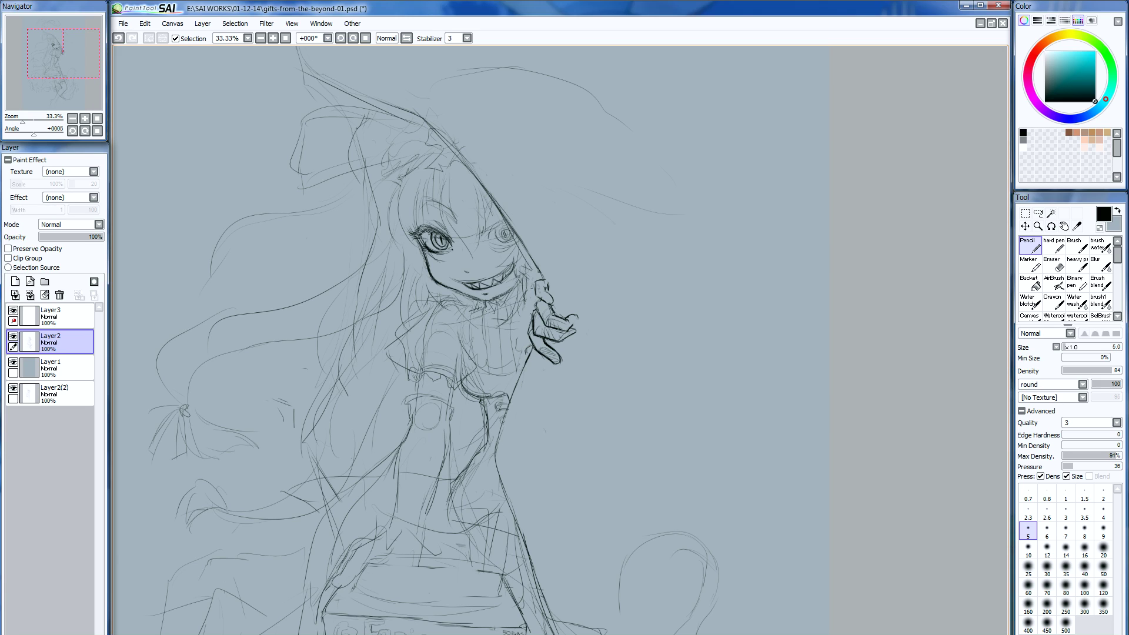
- Darken the far eye and draw pointed bangs falling across the forehead between the eyes
mouse_move(534, 278)
left_mouse_down()
mouse_move(517, 288)
mouse_move(510, 325)
mouse_move(526, 327)
mouse_move(509, 358)
mouse_move(526, 352)
left_mouse_up()
left_click_drag(520, 239, 489, 241)
left_click_drag(501, 230, 514, 242)
mouse_move(476, 175)
left_mouse_down()
mouse_move(483, 224)
mouse_move(471, 261)
left_mouse_up()
mouse_move(447, 191)
left_mouse_down()
mouse_move(455, 235)
mouse_move(447, 219)
left_mouse_up()
left_click_drag(445, 171, 445, 229)
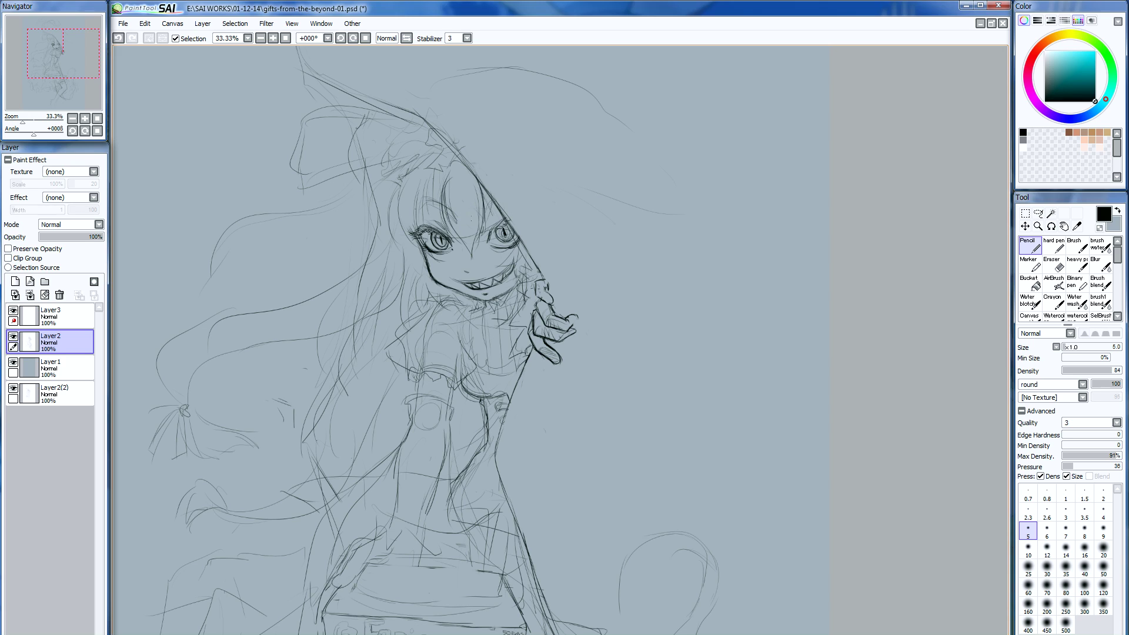
left_click_drag(481, 208, 470, 258)
left_click_drag(484, 191, 500, 225)
- Erase the old eyebrow above the near eye with a size 60 eraser and draw a new one beneath the bangs
key("e")
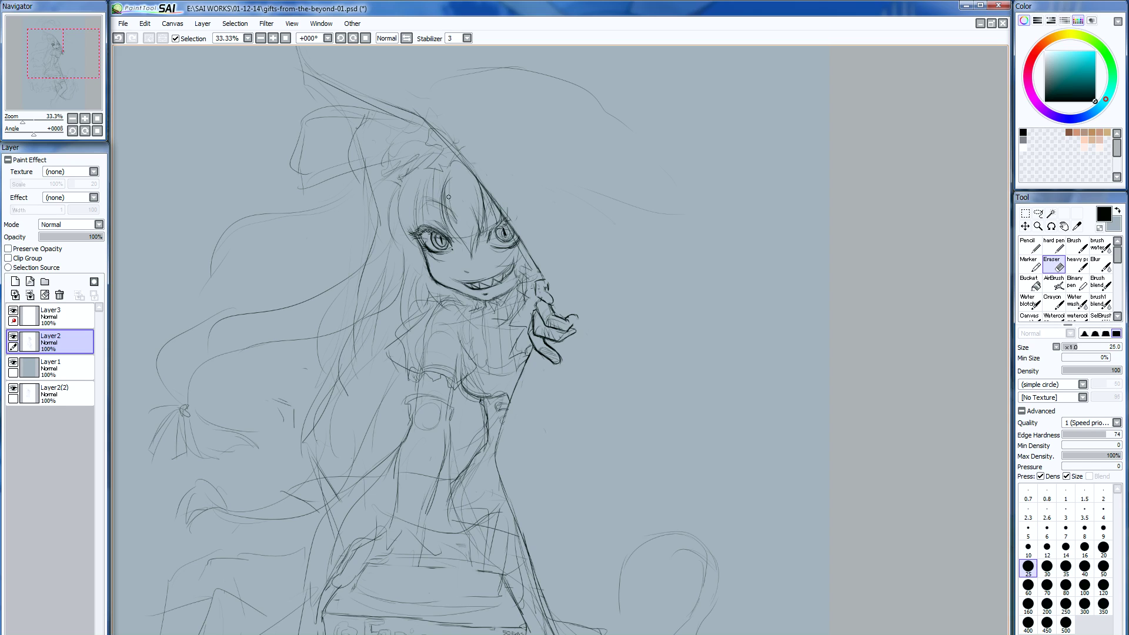
left_click(1027, 584)
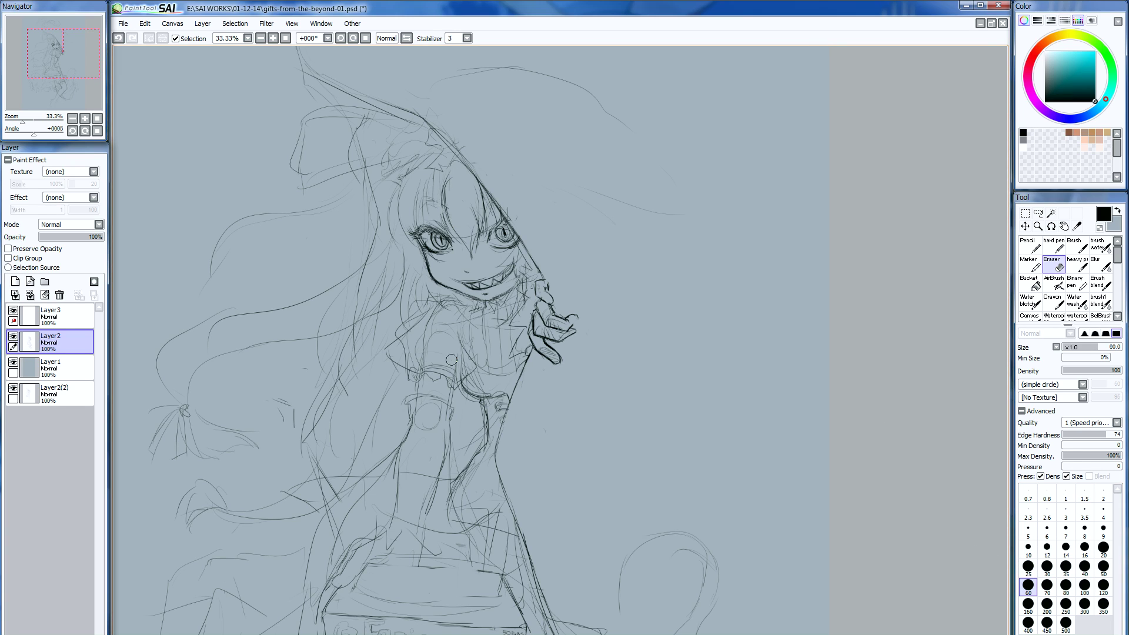
key("n")
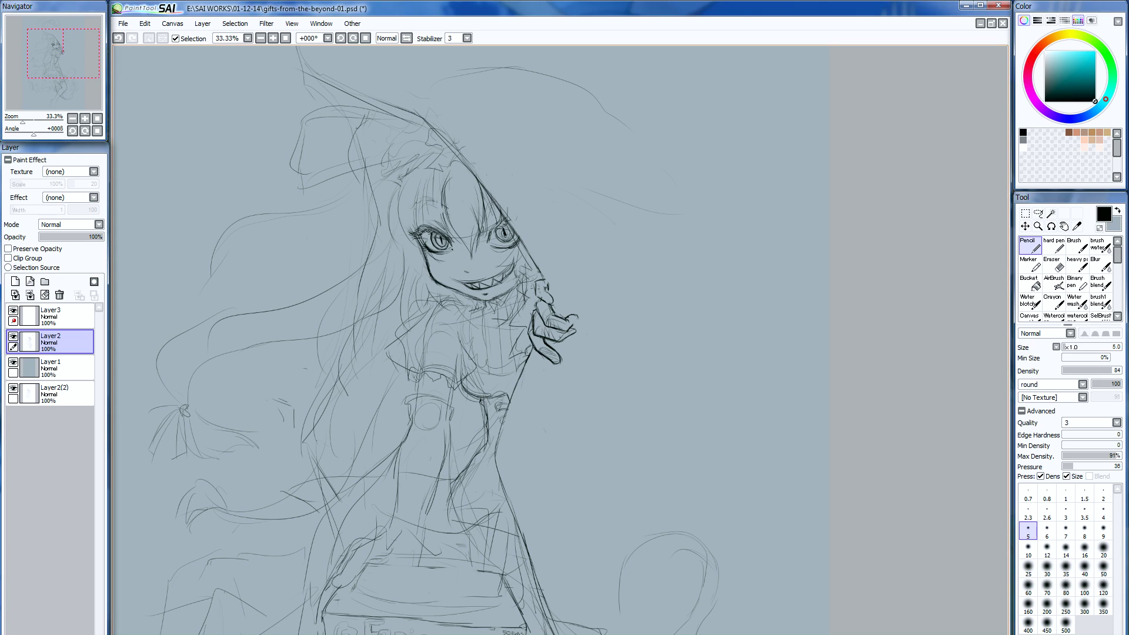
mouse_move(428, 196)
left_mouse_down()
mouse_move(447, 207)
mouse_move(418, 206)
left_mouse_up()
mouse_move(438, 184)
left_mouse_down()
mouse_move(442, 214)
mouse_move(490, 230)
left_mouse_up()
left_click_drag(432, 175, 428, 228)
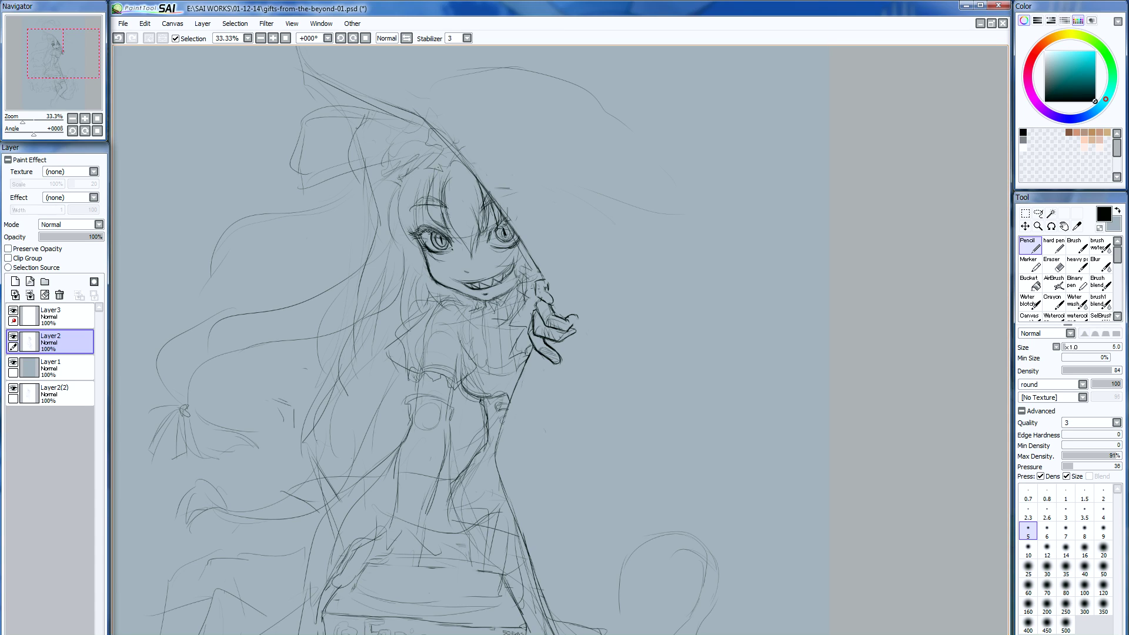
- Sketch flowing side locks framing the face, running from the crown down over the shoulder
left_click_drag(428, 189, 412, 231)
mouse_move(410, 179)
left_mouse_down()
mouse_move(398, 217)
mouse_move(417, 276)
left_mouse_up()
mouse_move(391, 180)
left_mouse_down()
mouse_move(360, 201)
mouse_move(376, 222)
mouse_move(374, 246)
left_mouse_up()
left_click_drag(392, 207, 392, 265)
left_click_drag(404, 235, 391, 338)
mouse_move(428, 262)
left_mouse_down()
mouse_move(403, 322)
mouse_move(423, 347)
left_mouse_up()
mouse_move(400, 307)
left_mouse_down()
mouse_move(423, 348)
mouse_move(433, 342)
left_mouse_up()
left_click_drag(416, 336, 434, 345)
mouse_move(433, 284)
left_mouse_down()
mouse_move(425, 304)
mouse_move(439, 316)
mouse_move(447, 305)
left_mouse_up()
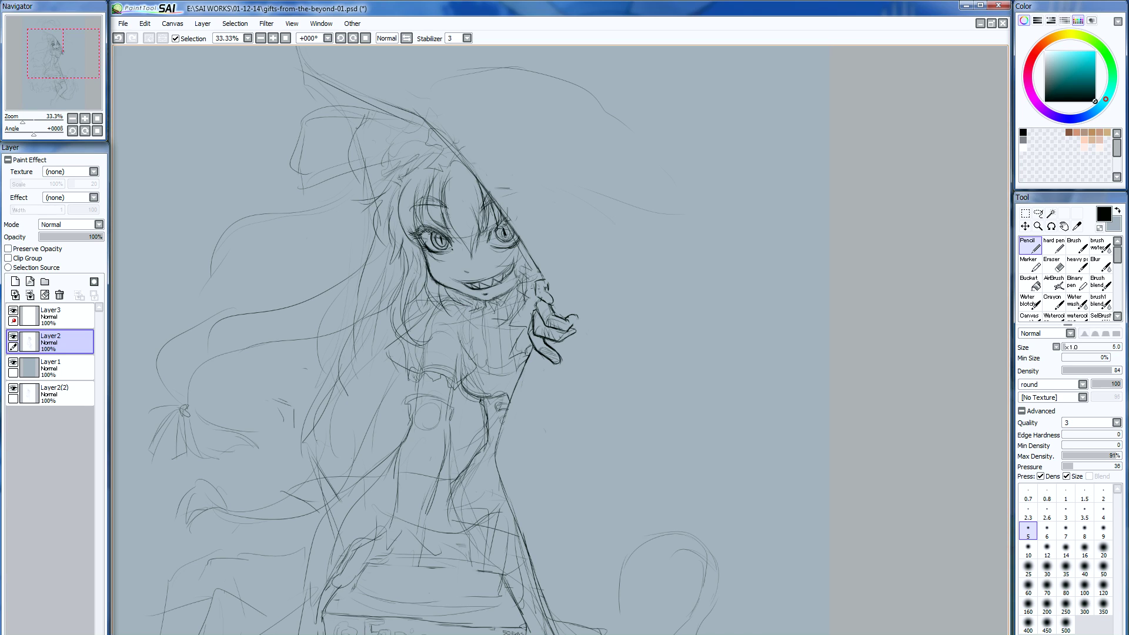
- Sketch the collar line under the chin and a small rectangular ribbon knot at the throat
left_click(85, 119)
left_click(63, 51)
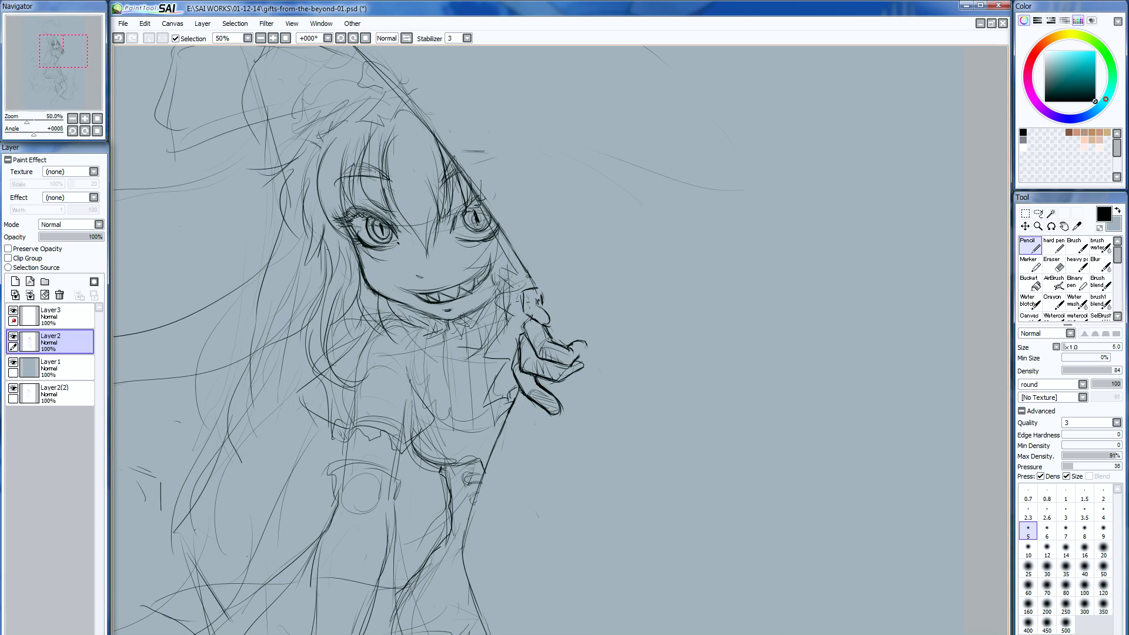
left_click_drag(404, 305, 428, 313)
left_click_drag(410, 308, 471, 315)
mouse_move(464, 324)
left_mouse_down()
mouse_move(478, 327)
mouse_move(465, 349)
mouse_move(479, 347)
left_mouse_up()
mouse_move(470, 350)
left_mouse_down()
mouse_move(480, 347)
mouse_move(445, 328)
left_mouse_up()
mouse_move(450, 327)
left_mouse_down()
mouse_move(431, 340)
mouse_move(447, 354)
left_mouse_up()
left_click_drag(449, 354, 445, 375)
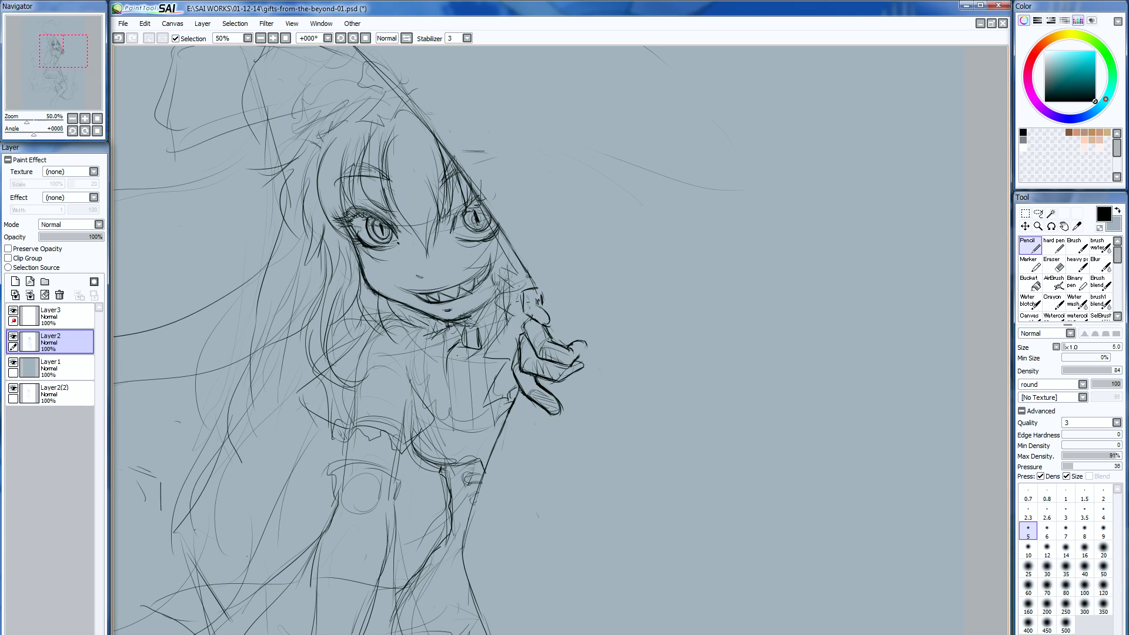
- Draw a long ribbon tail with a pointed end hanging from the collar knot across the chest
left_click_drag(457, 332, 444, 355)
mouse_move(447, 353)
left_mouse_down()
mouse_move(437, 373)
mouse_move(455, 381)
mouse_move(451, 402)
mouse_move(423, 391)
left_mouse_up()
mouse_move(441, 362)
left_mouse_down()
mouse_move(414, 415)
mouse_move(418, 436)
mouse_move(450, 423)
left_mouse_up()
left_click_drag(459, 390, 430, 436)
mouse_move(465, 347)
left_mouse_down()
mouse_move(433, 409)
mouse_move(418, 400)
mouse_move(413, 410)
left_mouse_up()
mouse_move(427, 408)
left_mouse_down()
mouse_move(413, 428)
mouse_move(436, 425)
left_mouse_up()
left_click_drag(446, 384, 436, 414)
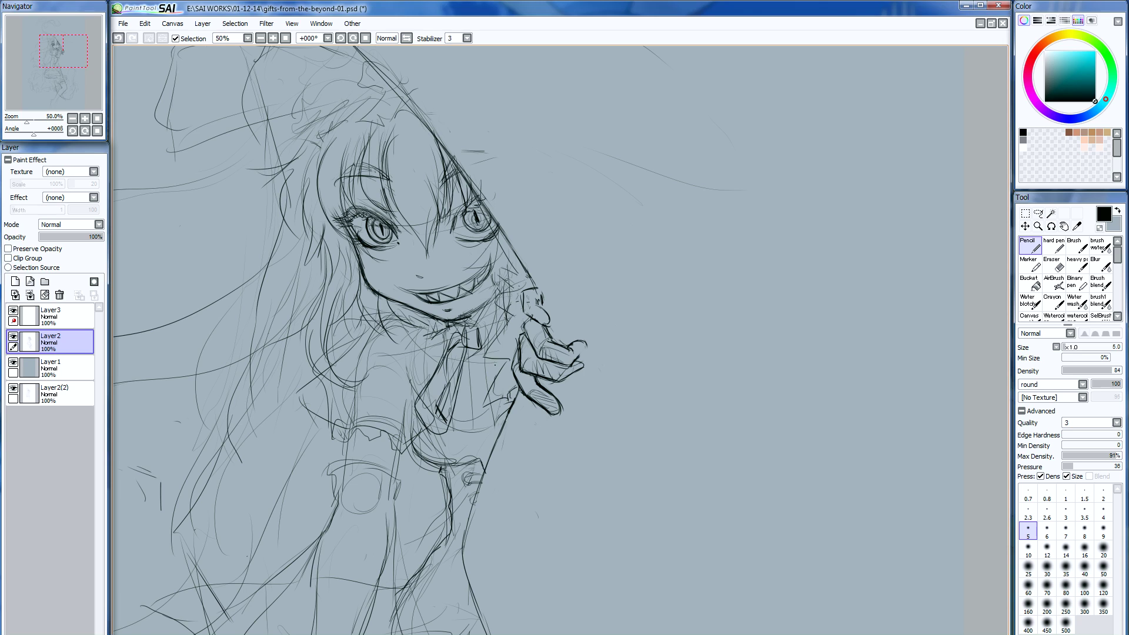
- Add ruffles along the collar and bodice edge, and outline the frilled lower hem of the chest panel
left_click_drag(490, 328, 484, 376)
mouse_move(501, 313)
left_mouse_down()
mouse_move(475, 327)
mouse_move(487, 334)
mouse_move(448, 327)
mouse_move(445, 342)
left_mouse_up()
left_click_drag(451, 333, 445, 344)
left_click_drag(436, 337, 424, 347)
left_click_drag(435, 346, 425, 371)
mouse_move(426, 328)
left_mouse_down()
mouse_move(412, 394)
mouse_move(474, 417)
left_mouse_up()
mouse_move(470, 412)
left_mouse_down()
mouse_move(488, 406)
mouse_move(497, 418)
left_mouse_up()
mouse_move(458, 432)
left_mouse_down()
mouse_move(489, 427)
mouse_move(453, 431)
left_mouse_up()
mouse_move(465, 410)
left_mouse_down()
mouse_move(472, 435)
mouse_move(488, 430)
left_mouse_up()
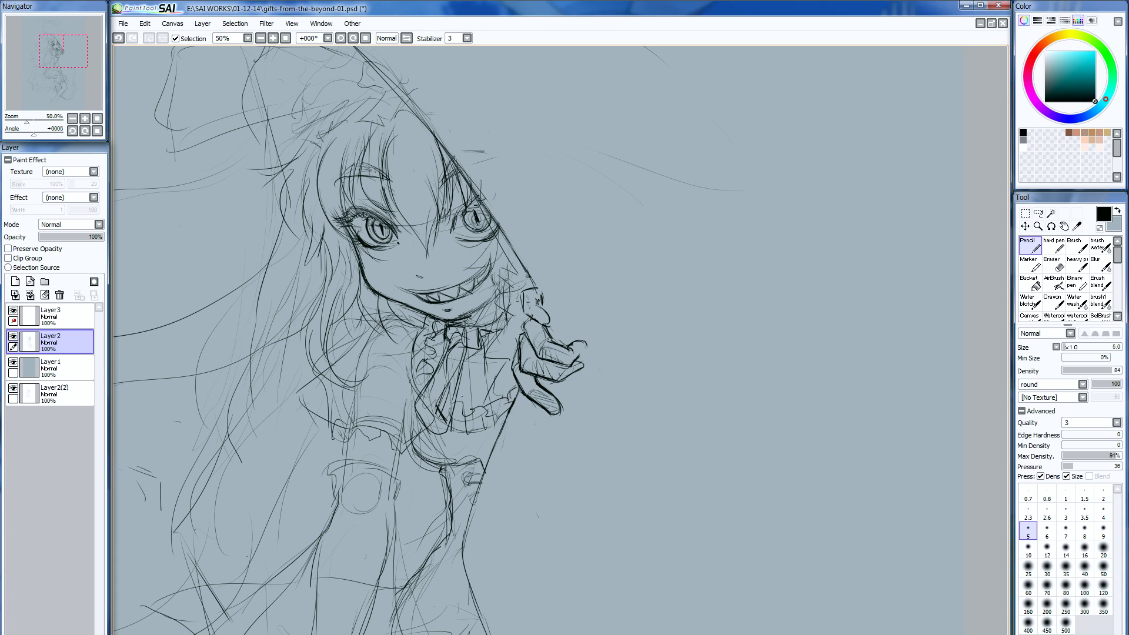
- Draw vertical pleats down the bodice and a bow with trailing ends at the back of the waist
left_click_drag(466, 370, 464, 422)
left_click_drag(464, 425, 454, 475)
mouse_move(458, 395)
left_mouse_down()
mouse_move(413, 501)
mouse_move(413, 531)
left_mouse_up()
left_click_drag(491, 368, 481, 483)
mouse_move(496, 390)
left_mouse_down()
mouse_move(475, 472)
mouse_move(512, 513)
mouse_move(578, 468)
mouse_move(562, 504)
mouse_move(510, 504)
mouse_move(473, 461)
mouse_move(516, 494)
left_mouse_up()
mouse_move(493, 446)
left_mouse_down()
mouse_move(474, 485)
mouse_move(486, 456)
left_mouse_up()
mouse_move(489, 335)
left_mouse_down()
mouse_move(517, 368)
mouse_move(511, 407)
left_mouse_up()
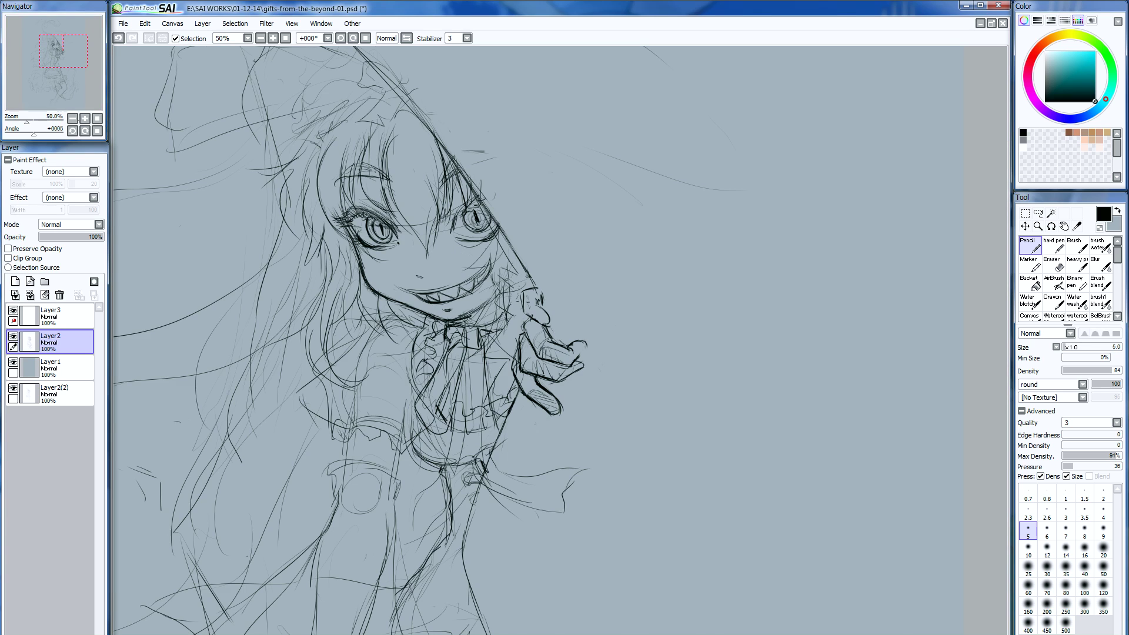
- Sketch loose wisps of hair streaming outward behind the far side of the face and raised hand
key("Page_Down")
left_click_drag(500, 382, 574, 313)
mouse_move(598, 210)
left_mouse_down()
mouse_move(609, 234)
mouse_move(718, 260)
mouse_move(644, 207)
mouse_move(649, 215)
left_mouse_up()
- Fill out the long hair streaming behind the back with extra curved strands and curls along the locks
left_click_drag(416, 178, 347, 200)
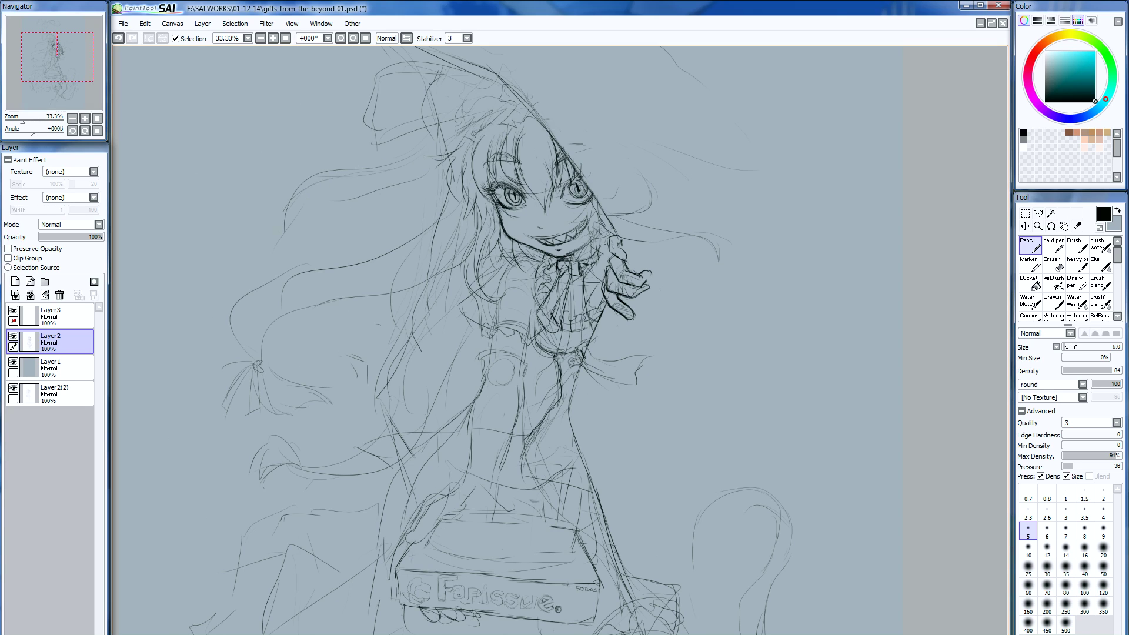
mouse_move(318, 261)
left_mouse_down()
mouse_move(268, 263)
mouse_move(221, 318)
left_mouse_up()
left_click_drag(283, 272, 261, 274)
left_click_drag(236, 323, 230, 347)
left_click_drag(238, 298, 223, 342)
left_click_drag(412, 179, 325, 202)
left_click_drag(426, 198, 261, 249)
mouse_move(304, 244)
left_mouse_down()
mouse_move(299, 272)
mouse_move(259, 253)
left_mouse_up()
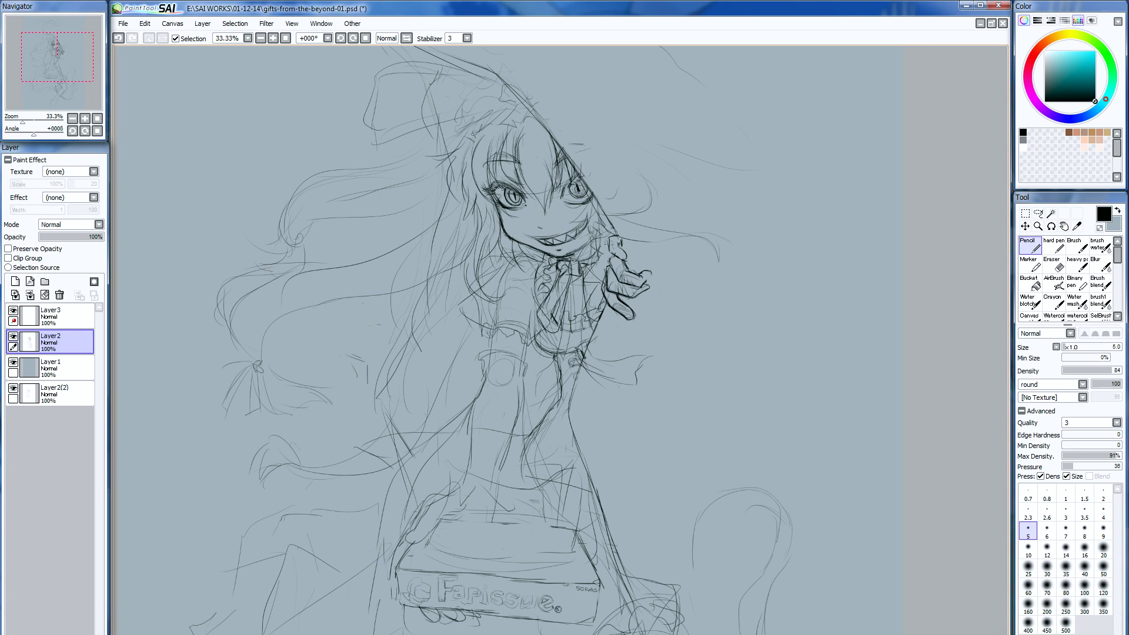
left_click_drag(393, 304, 355, 354)
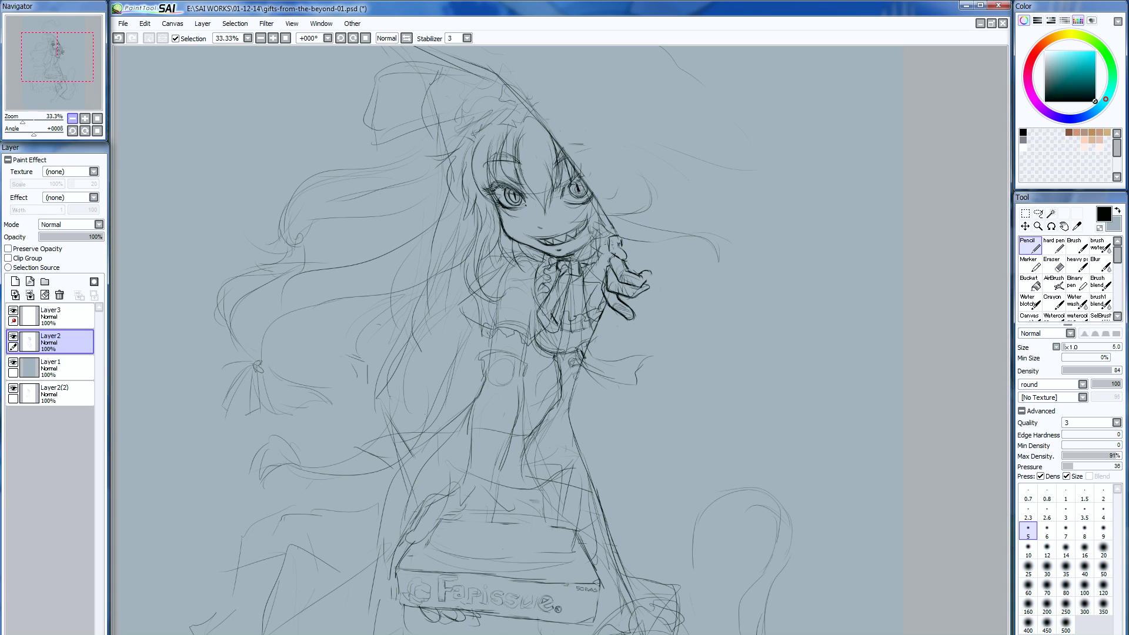
- Sketch additional wavy hair locks sweeping outward behind the near shoulder and sleeve, with curled ends
key("ctrl+minus")
left_click_drag(561, 339, 583, 343)
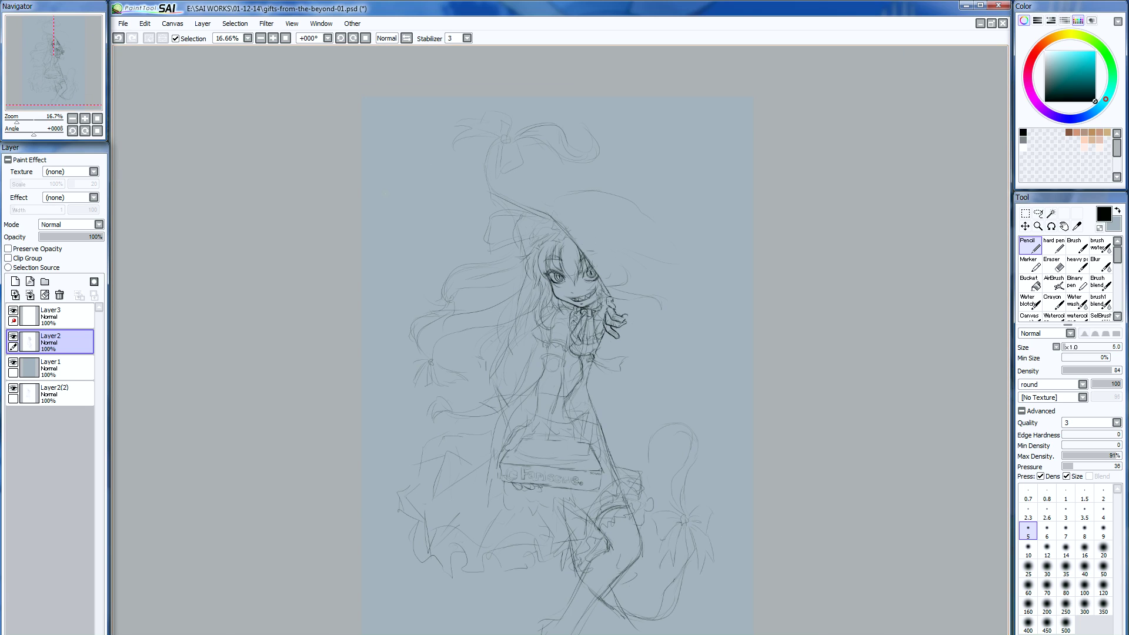
key("Page_Up")
key("Page_Up")
mouse_move(558, 326)
left_mouse_down()
mouse_move(559, 208)
mouse_move(574, 192)
left_mouse_up()
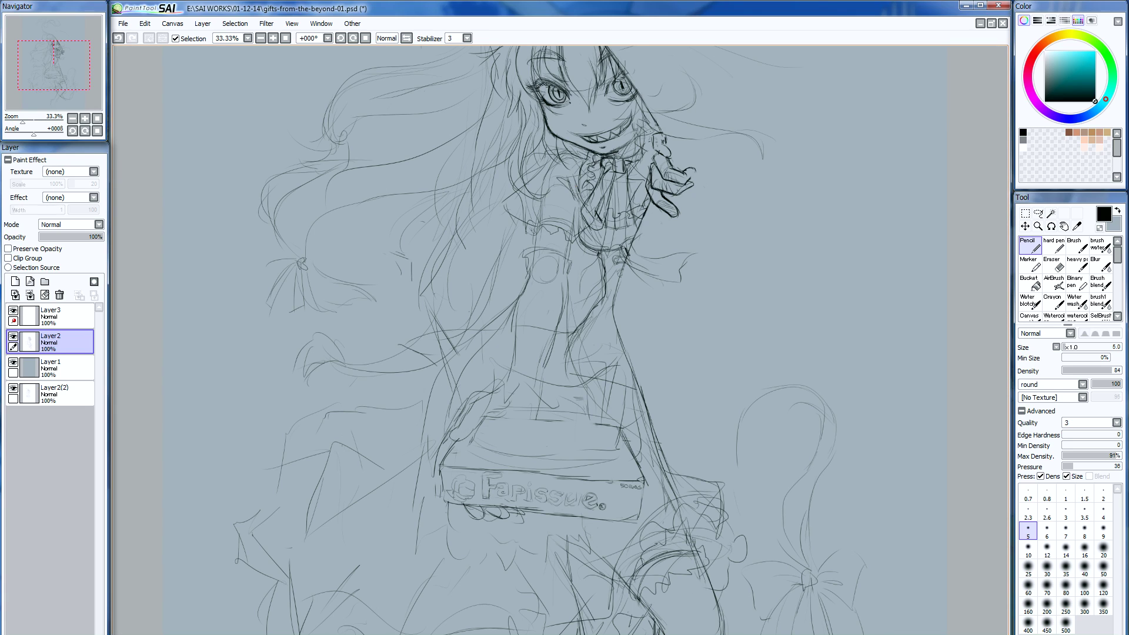
mouse_move(544, 170)
left_mouse_down()
mouse_move(518, 223)
mouse_move(538, 223)
mouse_move(436, 207)
left_mouse_up()
left_click_drag(505, 218, 499, 242)
left_click_drag(498, 251, 431, 239)
mouse_move(501, 217)
left_mouse_down()
mouse_move(484, 241)
mouse_move(410, 235)
left_mouse_up()
left_click_drag(500, 194, 422, 202)
mouse_move(476, 157)
left_mouse_down()
mouse_move(465, 180)
mouse_move(509, 190)
mouse_move(473, 179)
mouse_move(491, 189)
mouse_move(451, 197)
left_mouse_up()
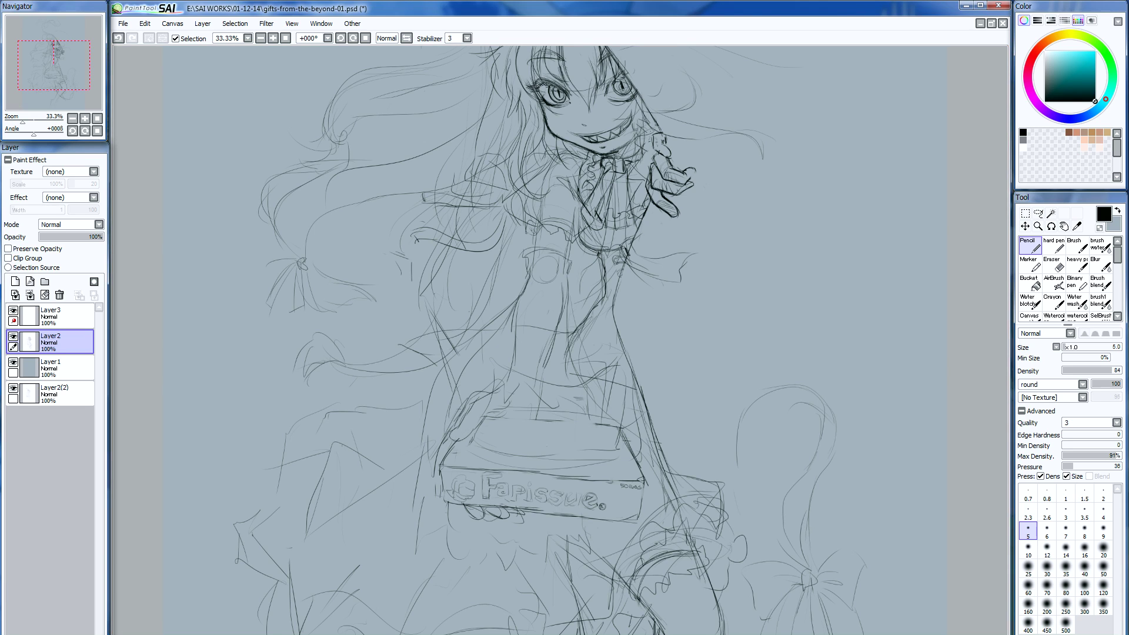
key("alt+Tab")
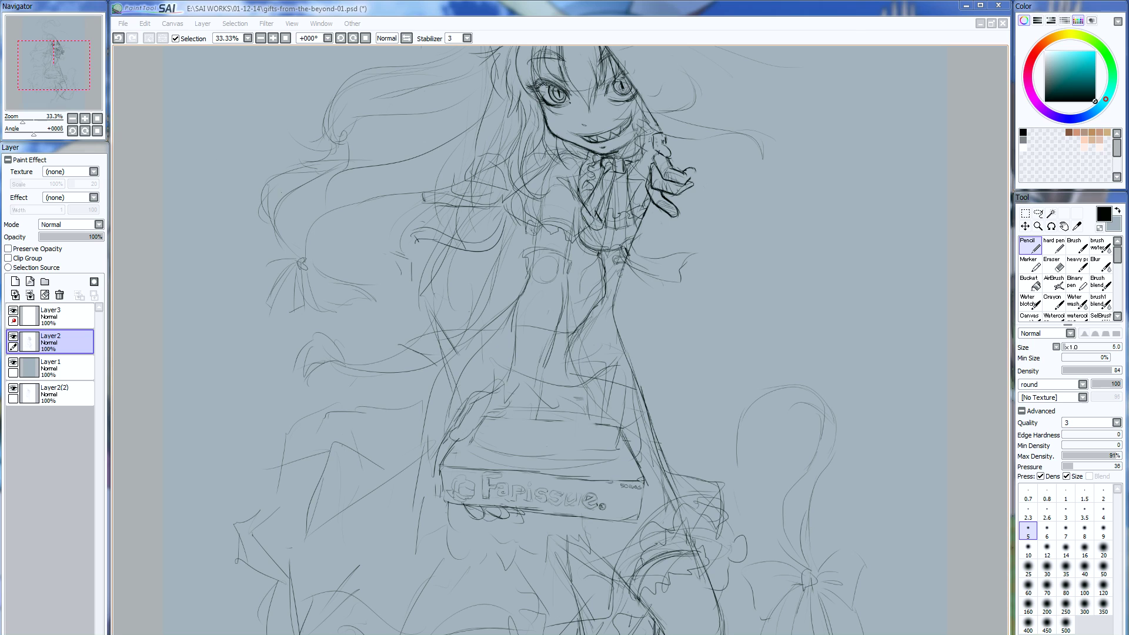
left_click(346, 356)
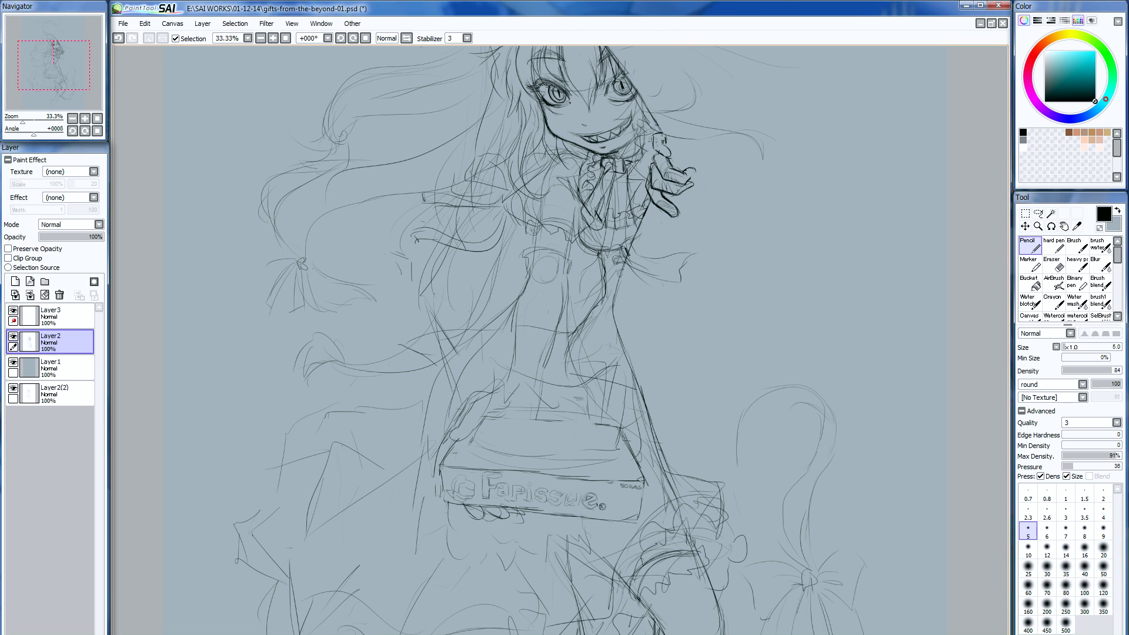
left_click(72, 118)
left_click(73, 118)
left_click_drag(53, 65, 51, 76)
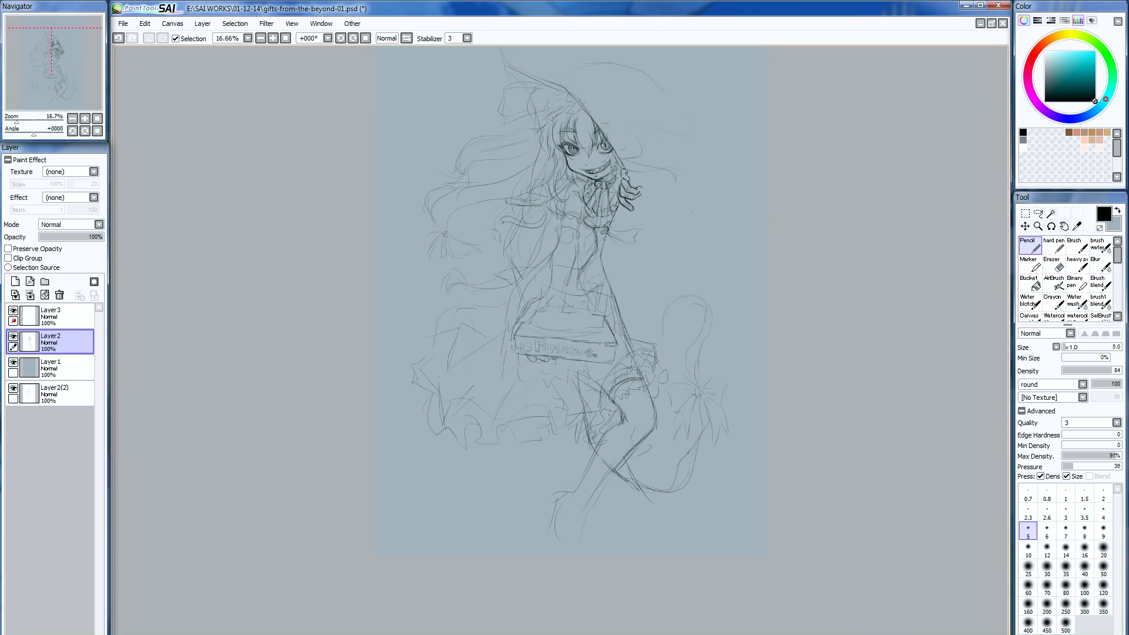
- Clean up and redraw the lower edge of the book with the fingertips underneath, and erase stray lines beside the waist
left_click(85, 118)
left_click_drag(52, 76, 52, 69)
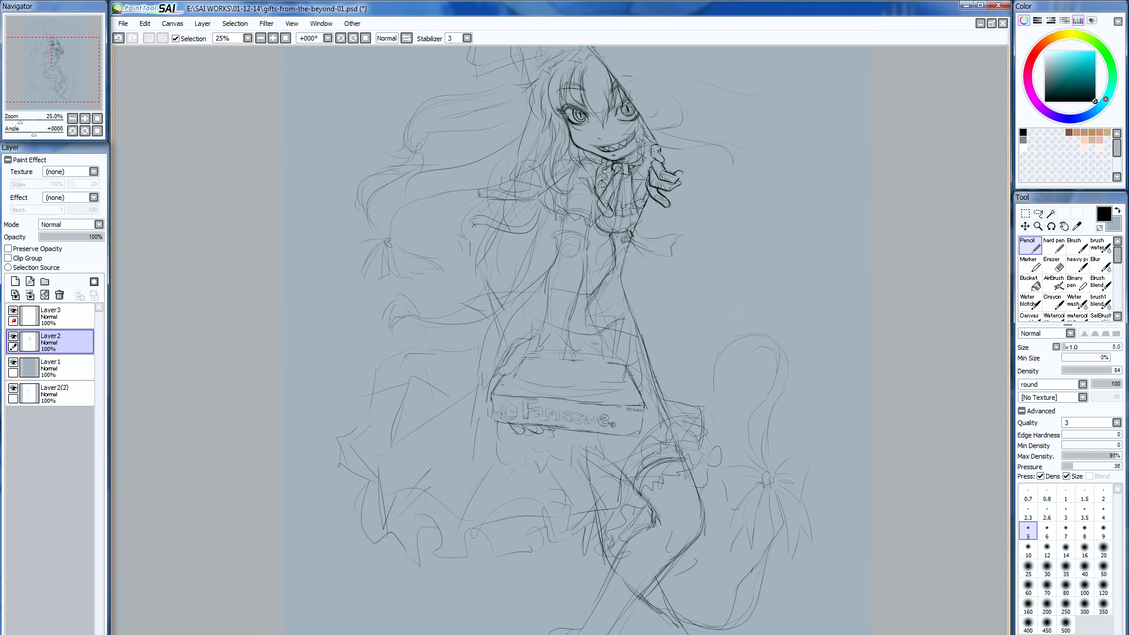
key("e")
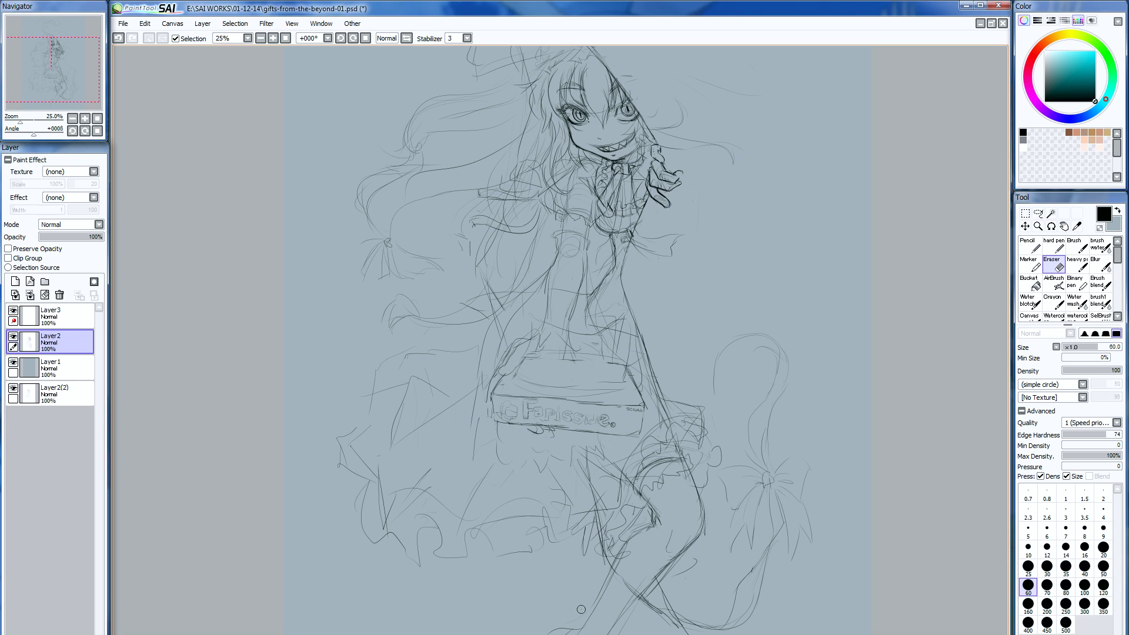
key("n")
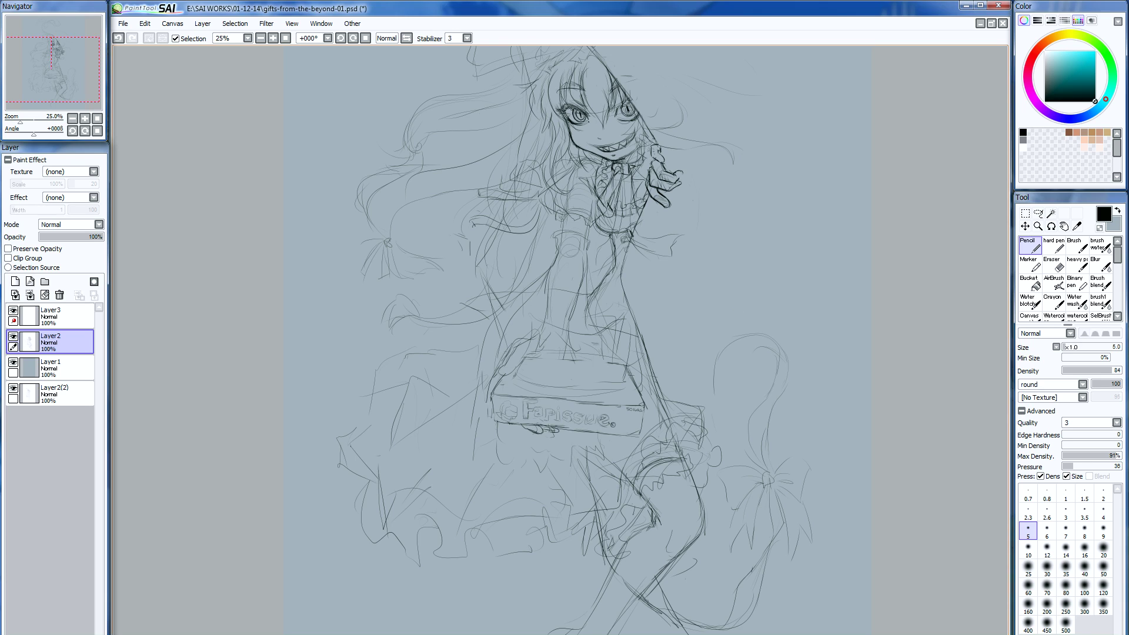
left_click_drag(545, 427, 578, 430)
left_click_drag(488, 422, 518, 425)
key("e")
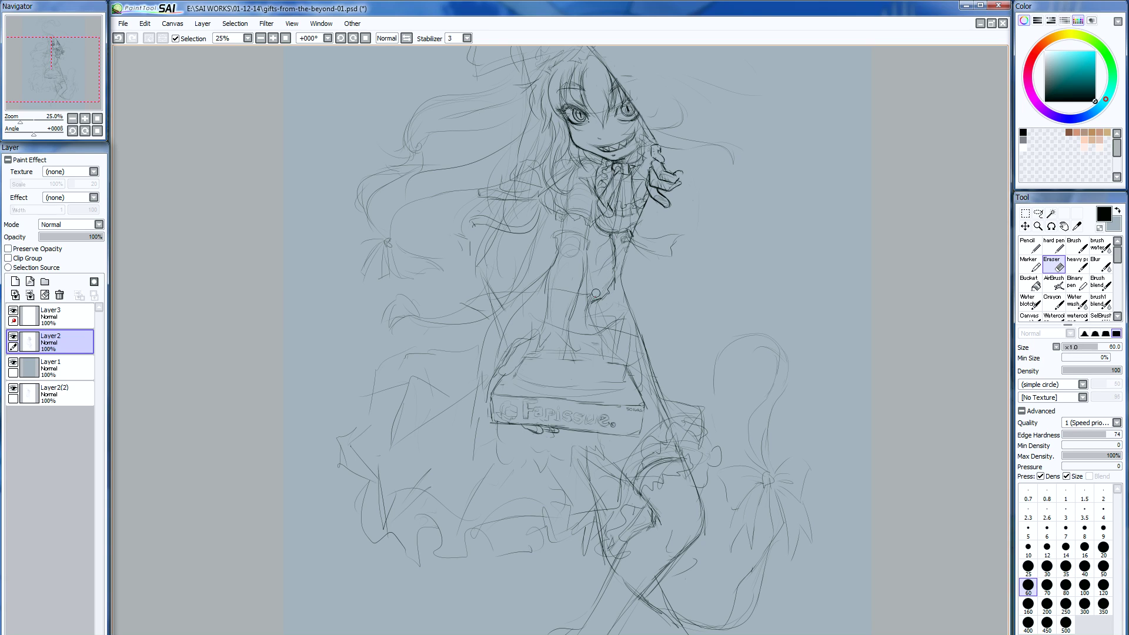
key("n")
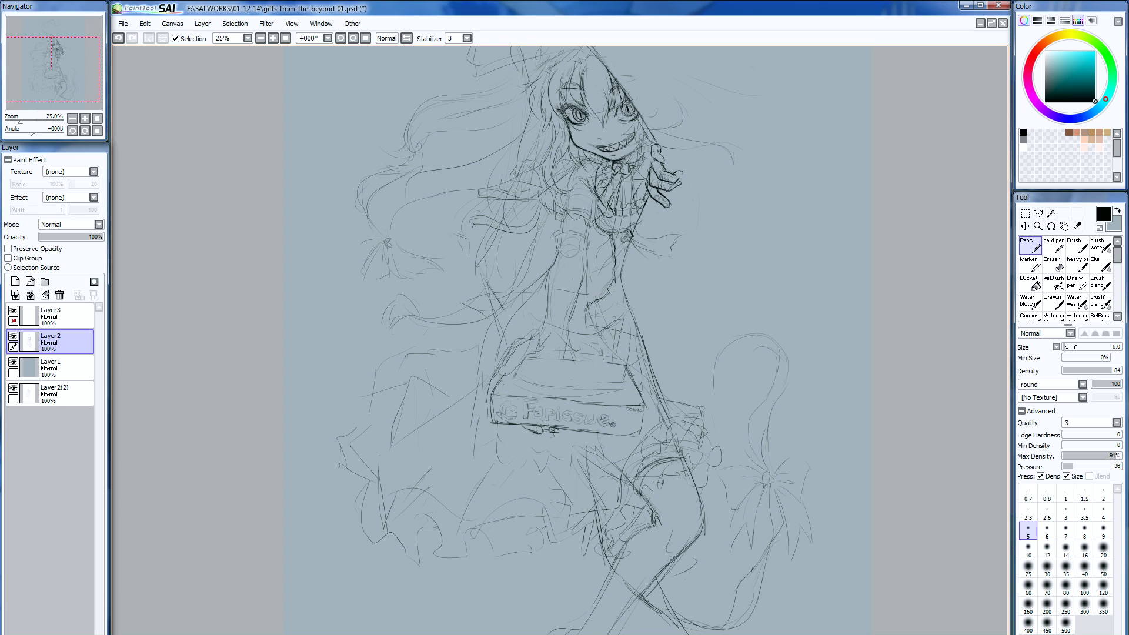
- Strengthen the skirt contour beside the book, add thigh and garter-ruffle lines, and erase overlapping lines near the book's corner
mouse_move(622, 319)
left_mouse_down()
mouse_move(615, 366)
mouse_move(648, 381)
left_mouse_up()
left_click_drag(599, 435, 594, 460)
mouse_move(647, 357)
left_mouse_down()
mouse_move(636, 391)
mouse_move(712, 412)
left_mouse_up()
key("e")
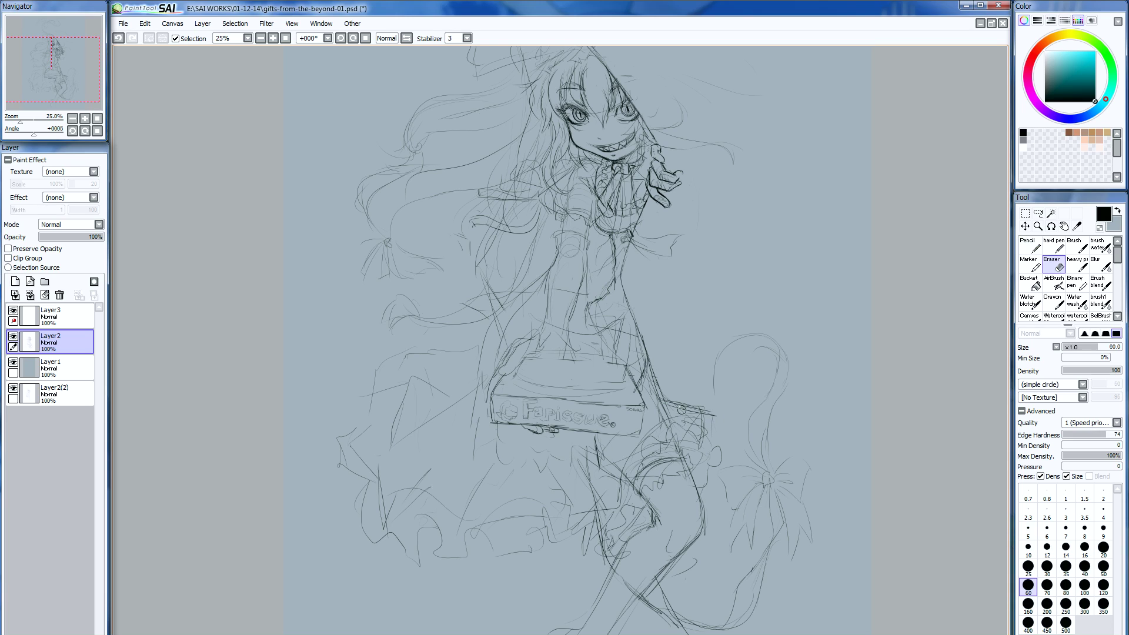
left_click_drag(659, 408, 656, 421)
key("n")
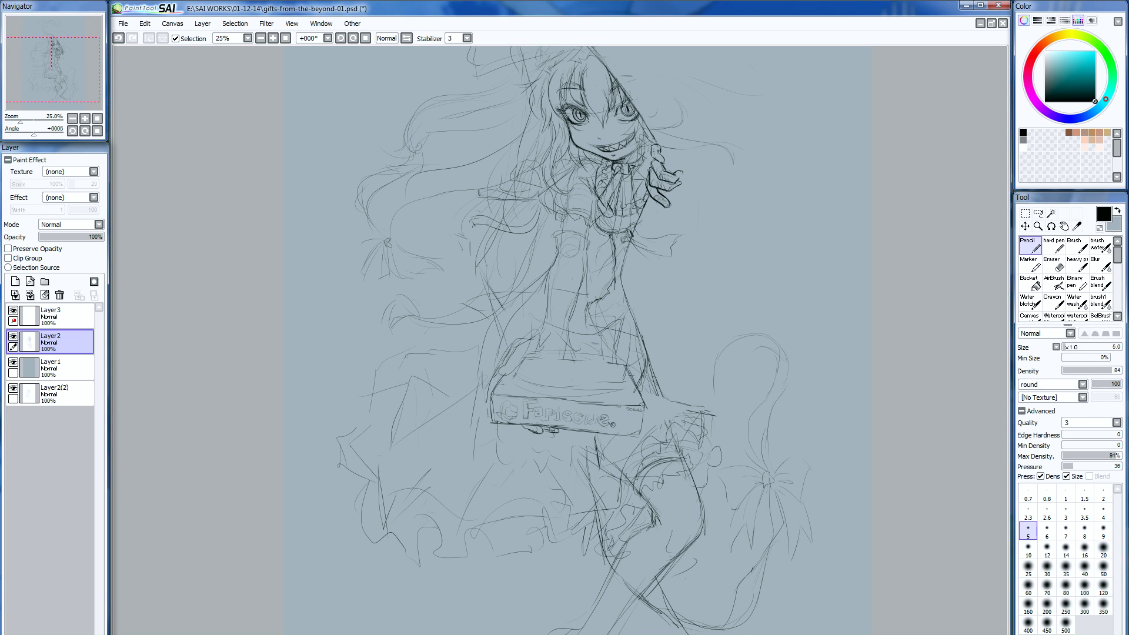
- Save the drawing file
left_click(73, 119)
left_click_drag(51, 69, 52, 64)
mouse_move(571, 340)
left_mouse_down()
mouse_move(523, 333)
mouse_move(533, 311)
mouse_move(552, 332)
left_mouse_up()
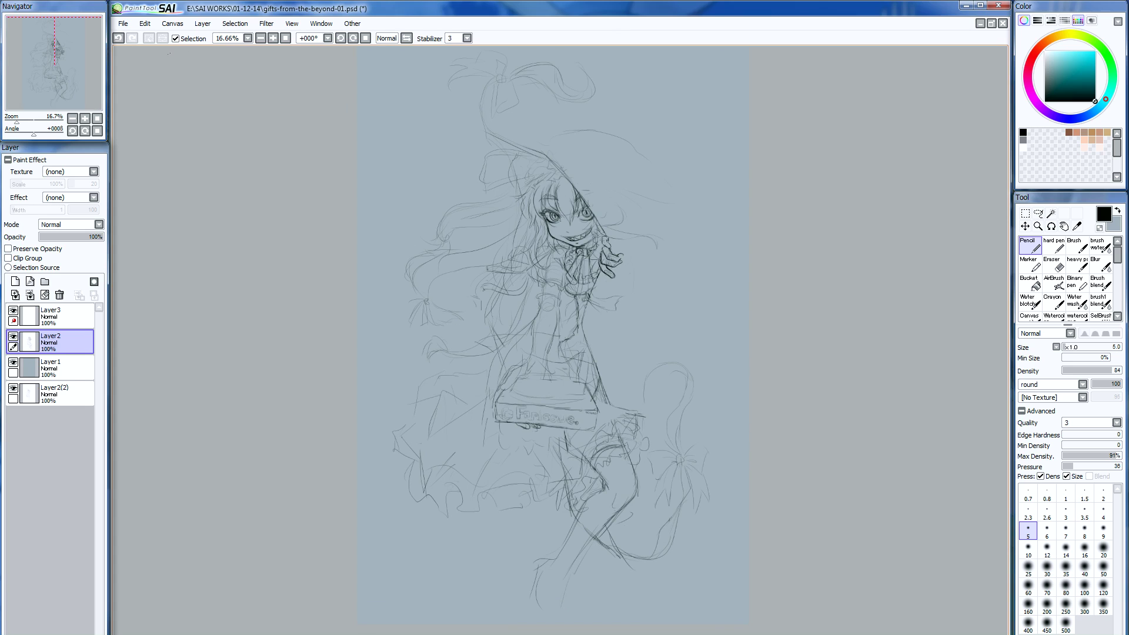
left_click(123, 24)
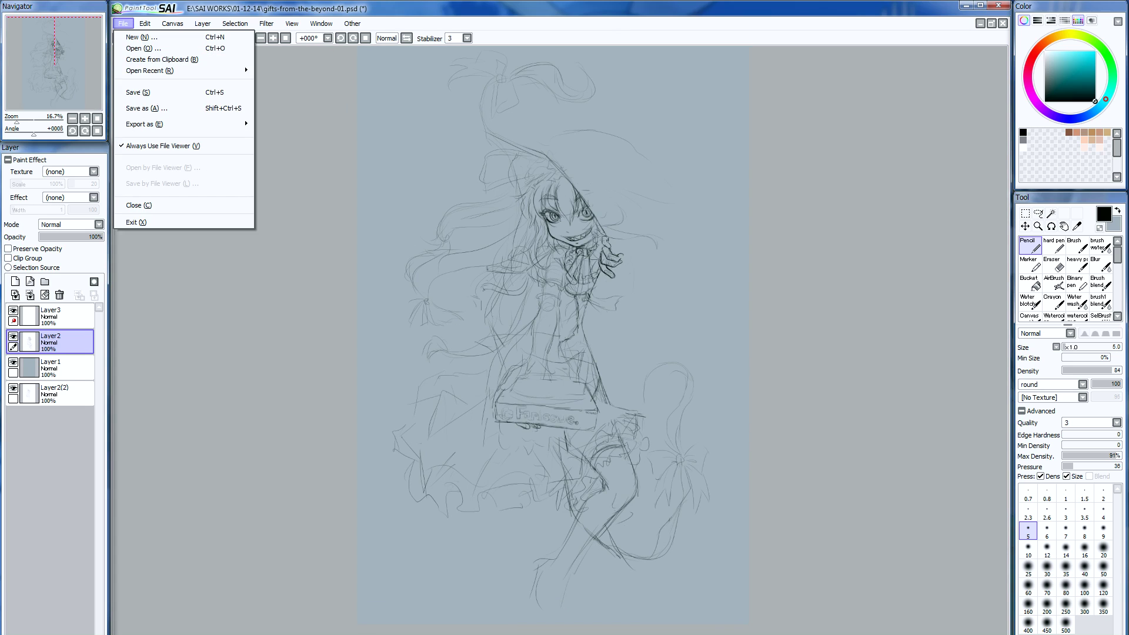
left_click(154, 92)
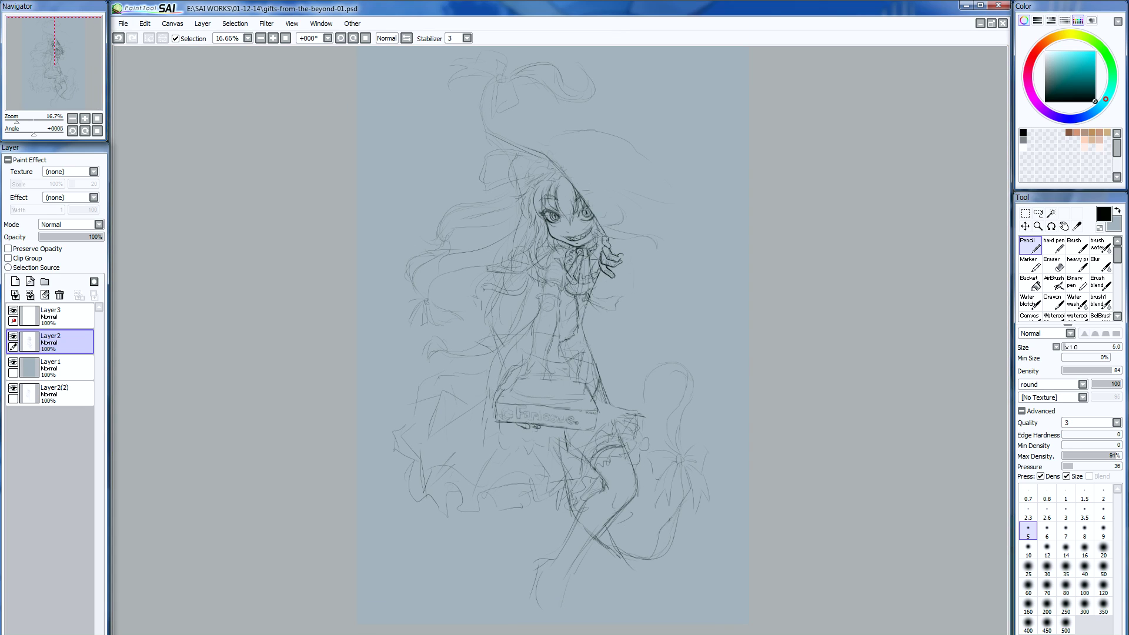
- Rework the outline of the girl's far eye and erase the messy lash lines around it
left_click(85, 118)
left_click(85, 118)
left_click(85, 119)
left_click(84, 118)
left_click_drag(55, 65, 55, 46)
left_click_drag(318, 249, 421, 280)
left_click(654, 475)
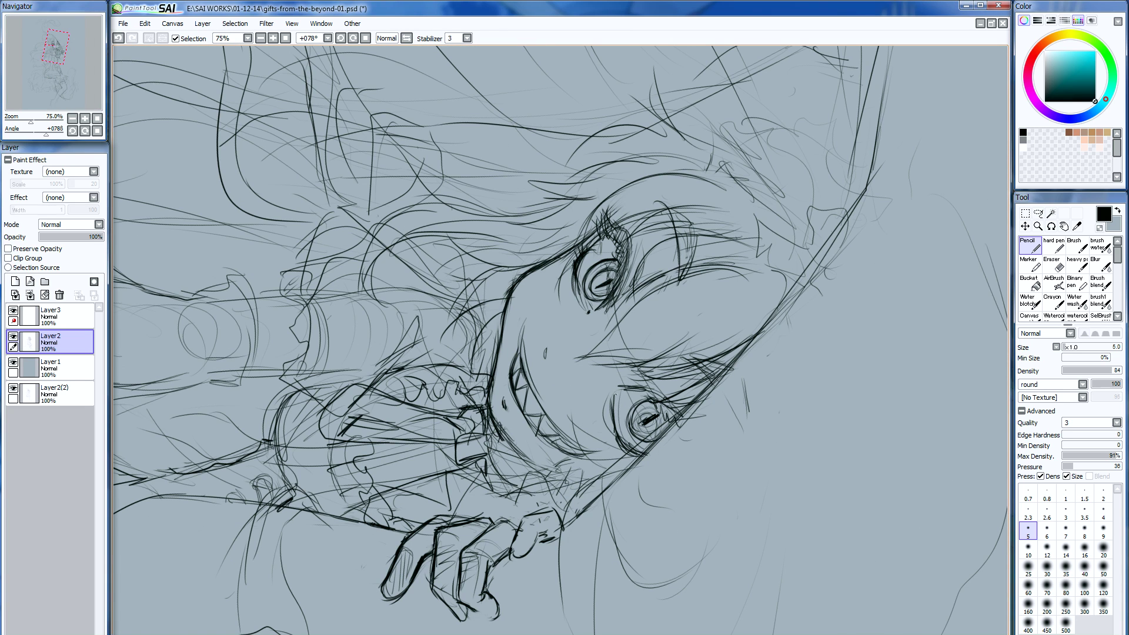
mouse_move(617, 402)
left_mouse_down()
mouse_move(621, 440)
mouse_move(648, 451)
left_mouse_up()
key("e")
left_click_drag(610, 420, 617, 444)
left_click_drag(609, 400, 628, 450)
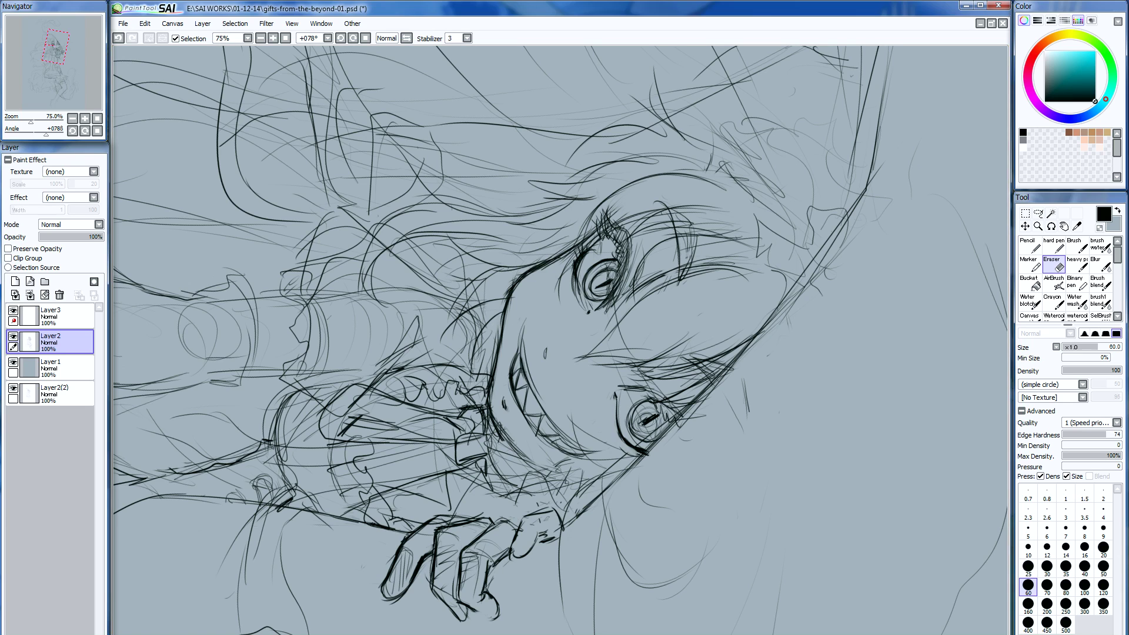
key("alt+Tab")
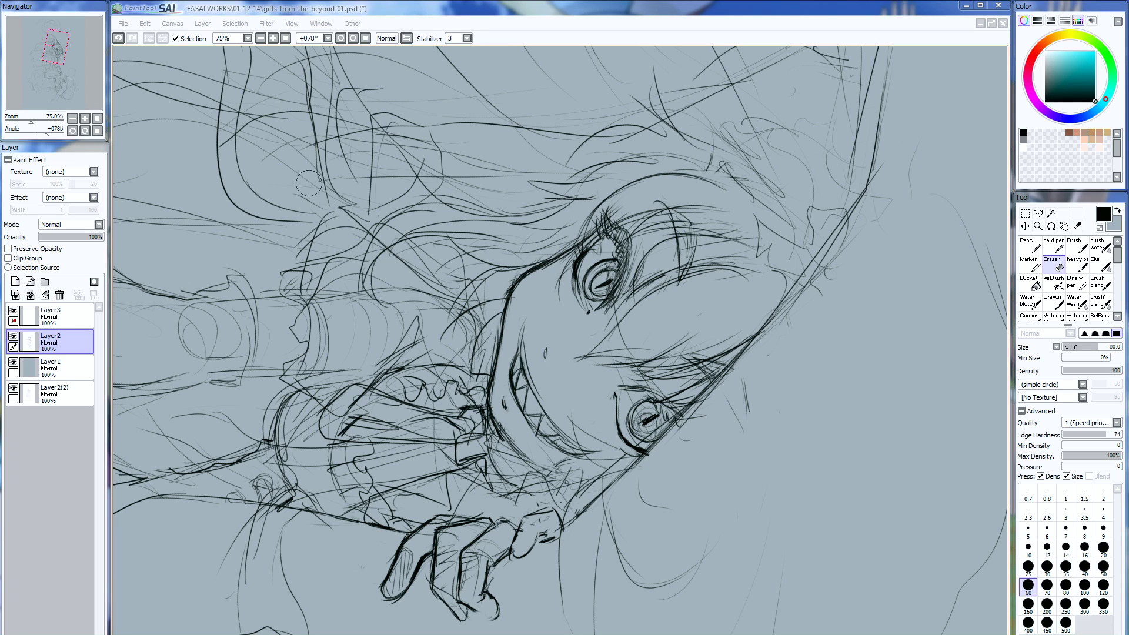
- Redraw the far eye with a bolder outline, a darker iris and pupil, and a defined upper lash line
key("n")
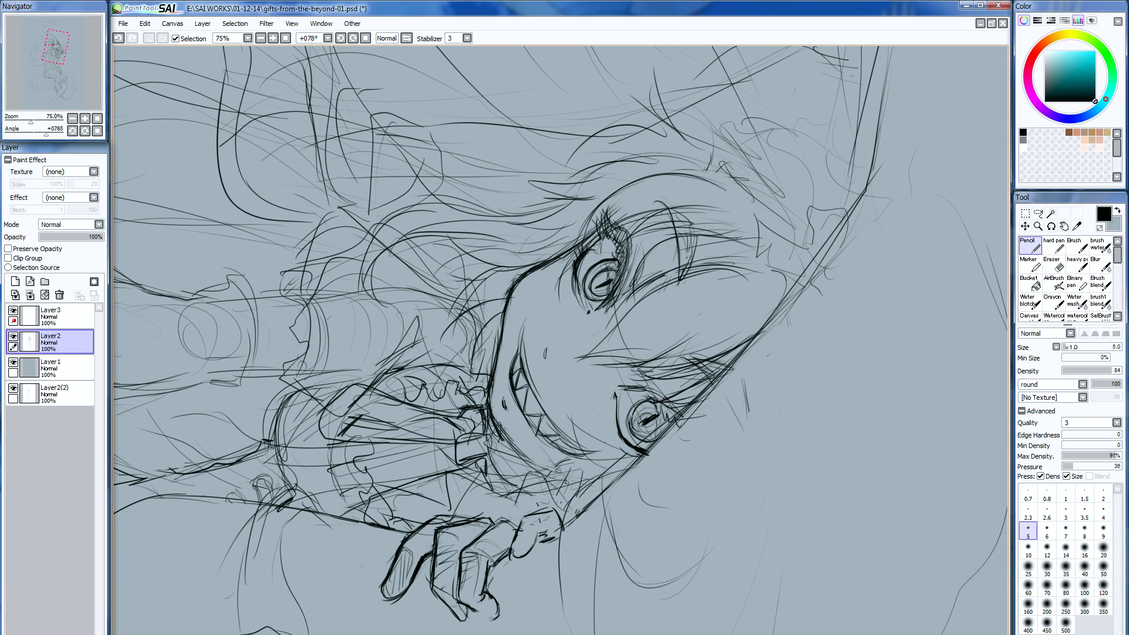
mouse_move(618, 407)
left_mouse_down()
mouse_move(629, 442)
mouse_move(644, 448)
left_mouse_up()
mouse_move(637, 417)
left_mouse_down()
mouse_move(638, 438)
mouse_move(655, 436)
mouse_move(637, 406)
mouse_move(641, 431)
mouse_move(659, 430)
left_mouse_up()
mouse_move(636, 394)
left_mouse_down()
mouse_move(664, 389)
mouse_move(681, 417)
mouse_move(683, 382)
left_mouse_up()
mouse_move(633, 385)
left_mouse_down()
mouse_move(685, 384)
mouse_move(664, 382)
left_mouse_up()
- Darken the upper and lower contours of the toothy grin and erase stray lines around the chin
mouse_move(525, 329)
left_mouse_down()
mouse_move(520, 375)
mouse_move(521, 361)
mouse_move(528, 389)
mouse_move(584, 451)
left_mouse_up()
mouse_move(555, 426)
left_mouse_down()
mouse_move(609, 452)
mouse_move(591, 454)
left_mouse_up()
left_click_drag(532, 431, 573, 452)
left_click_drag(520, 412, 544, 440)
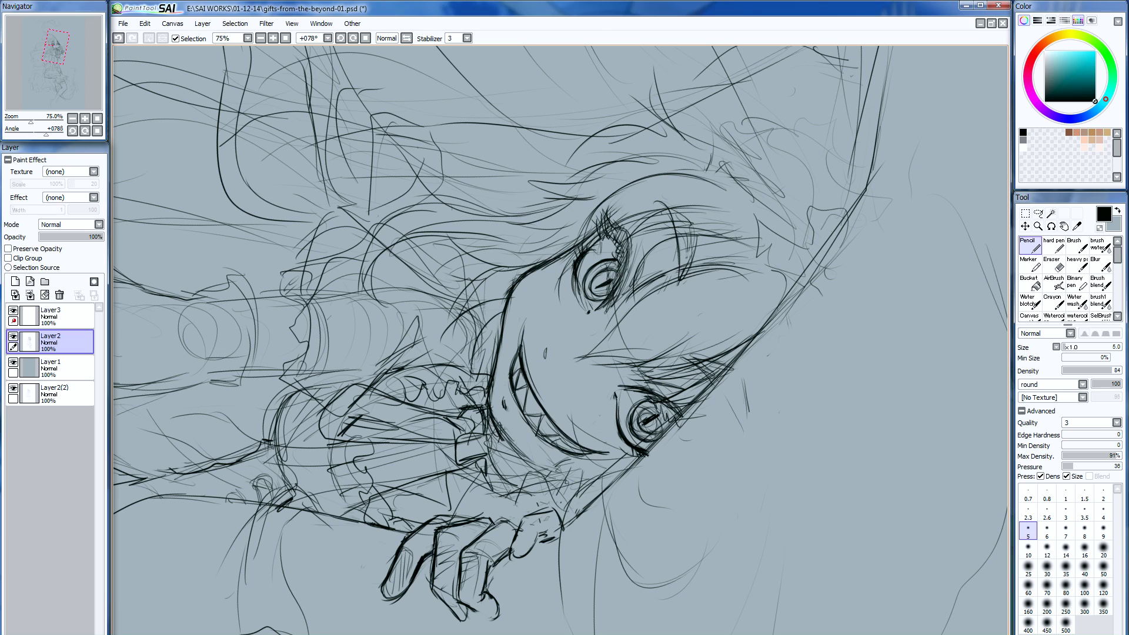
key("e")
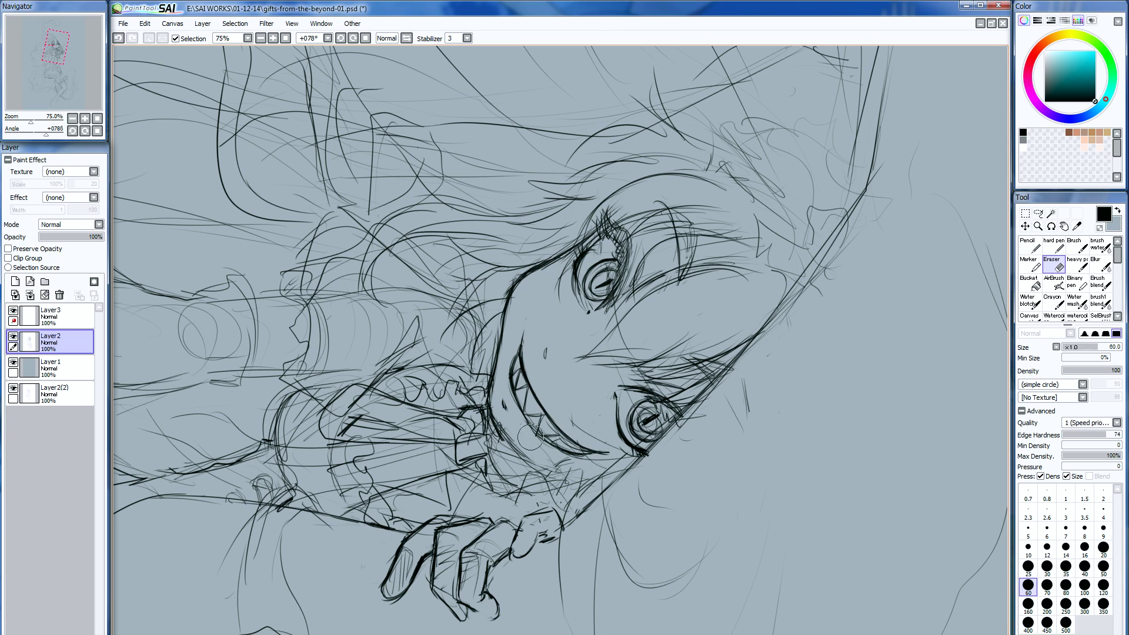
mouse_move(557, 453)
left_mouse_down()
mouse_move(596, 460)
mouse_move(575, 472)
left_mouse_up()
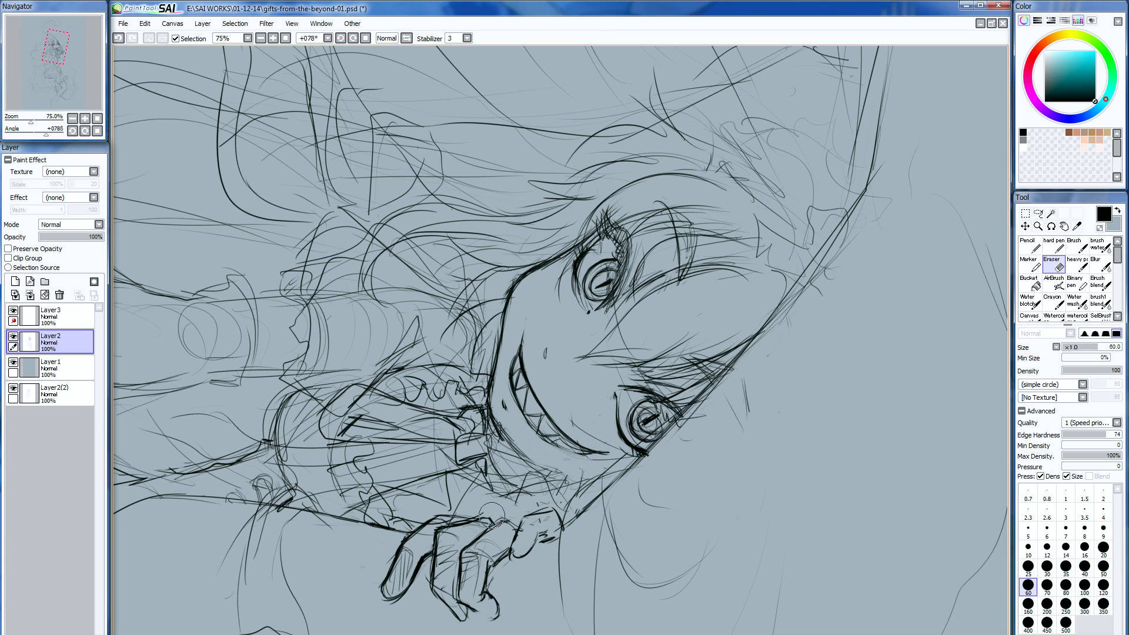
- Redraw the far cheek and jaw contour beside the grin and erase the excess line at its edge
key("Delete")
key("Delete")
key("Delete")
key("Delete")
key("Delete")
key("Delete")
key("Delete")
key("Delete")
key("Delete")
key("n")
mouse_move(679, 320)
left_mouse_down()
mouse_move(670, 369)
mouse_move(652, 392)
left_mouse_up()
left_click_drag(676, 341, 653, 395)
left_click_drag(674, 339, 649, 397)
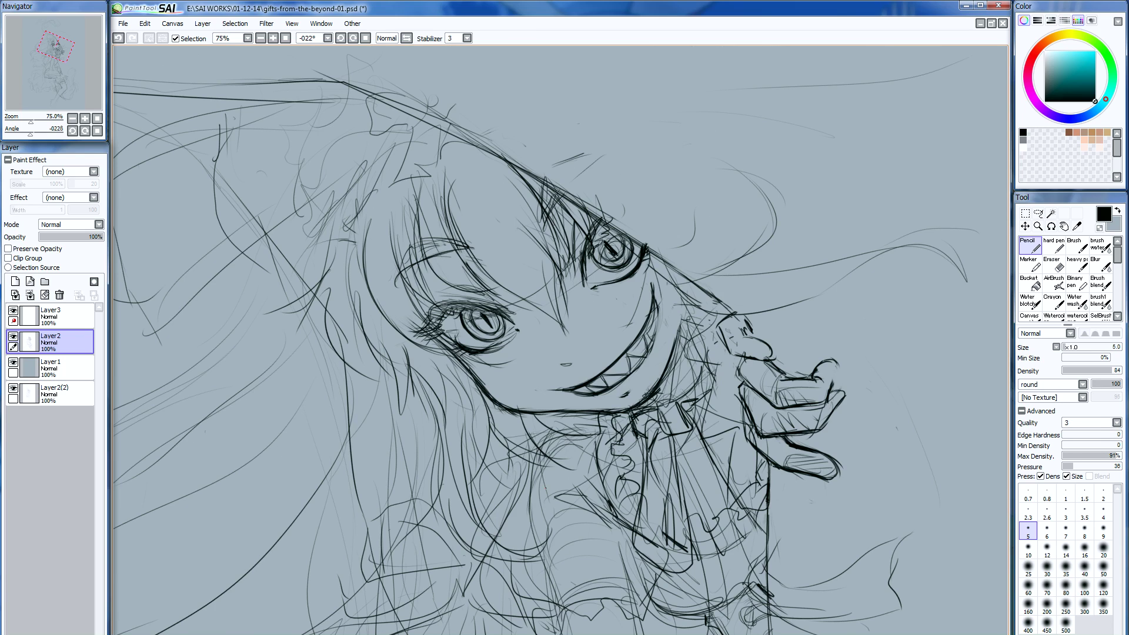
key("e")
mouse_move(656, 371)
left_mouse_down()
mouse_move(629, 400)
mouse_move(667, 326)
mouse_move(661, 361)
left_mouse_up()
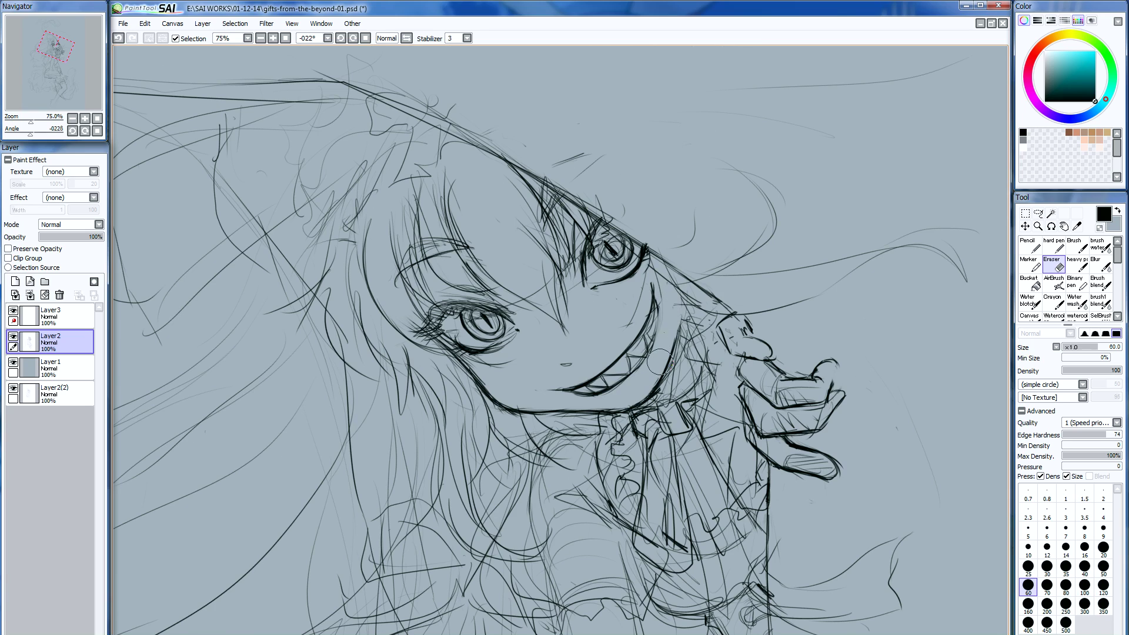
key("n")
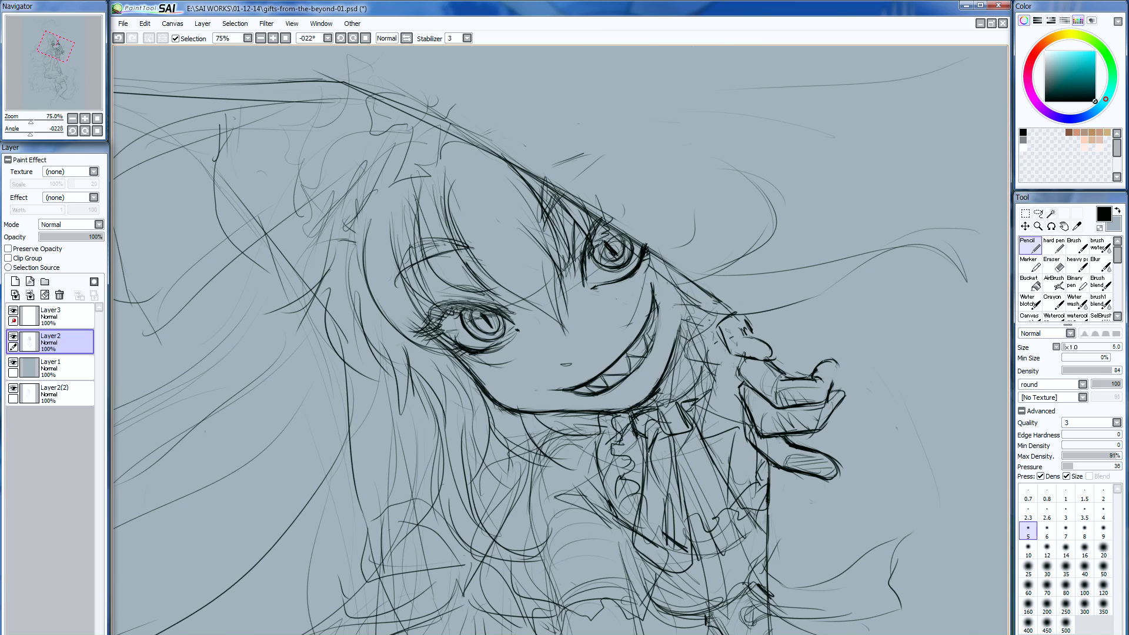
- Extend the grin's corner with extra pointed teeth and darken the lash strokes of the far eye
left_click_drag(659, 312, 653, 339)
left_click_drag(656, 337, 629, 394)
left_click_drag(646, 333, 625, 372)
mouse_move(580, 228)
left_mouse_down()
mouse_move(572, 259)
mouse_move(588, 237)
mouse_move(615, 249)
left_mouse_up()
key("e")
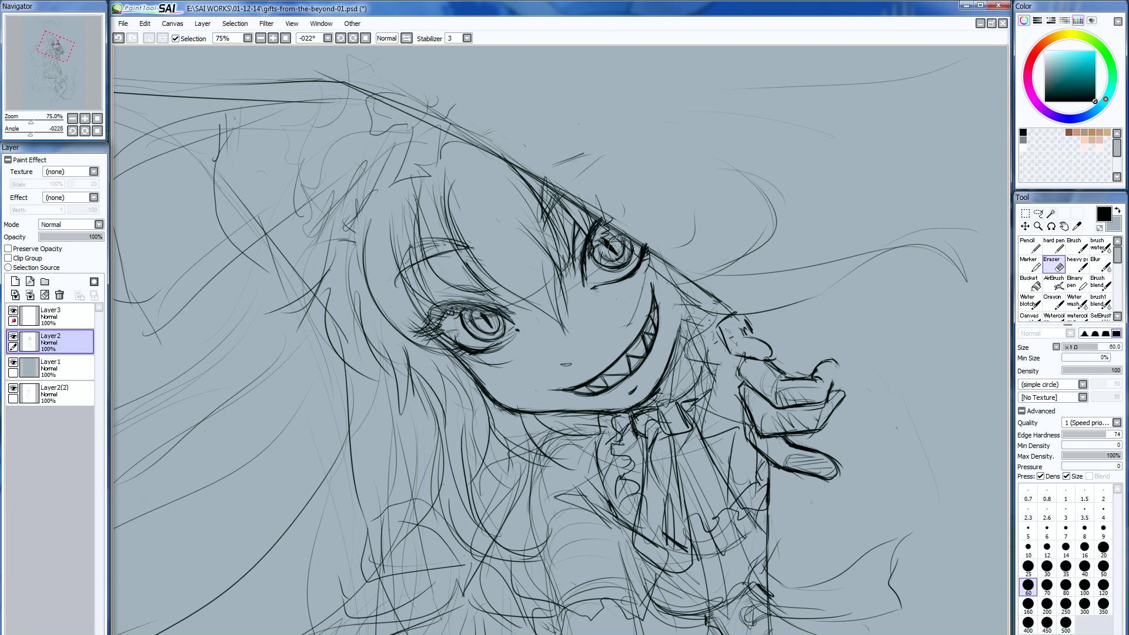
key("n")
- Create a new layer above Layer2 and rough in a wide horizontal ledge with upright posts behind the girl's legs
left_click(97, 119)
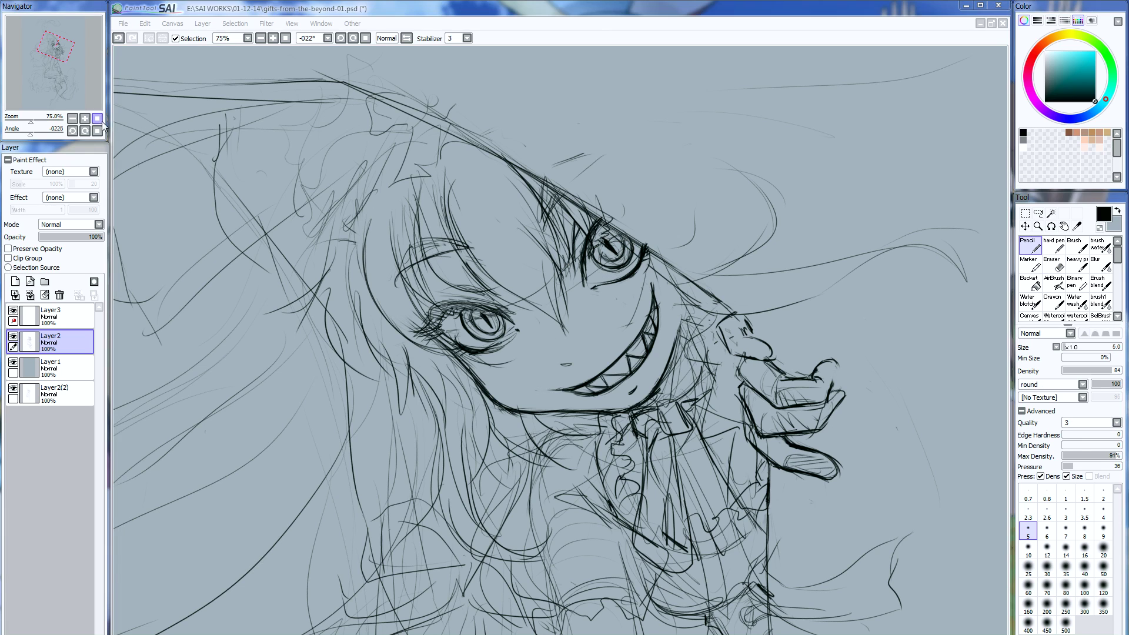
left_click_drag(69, 76, 68, 100)
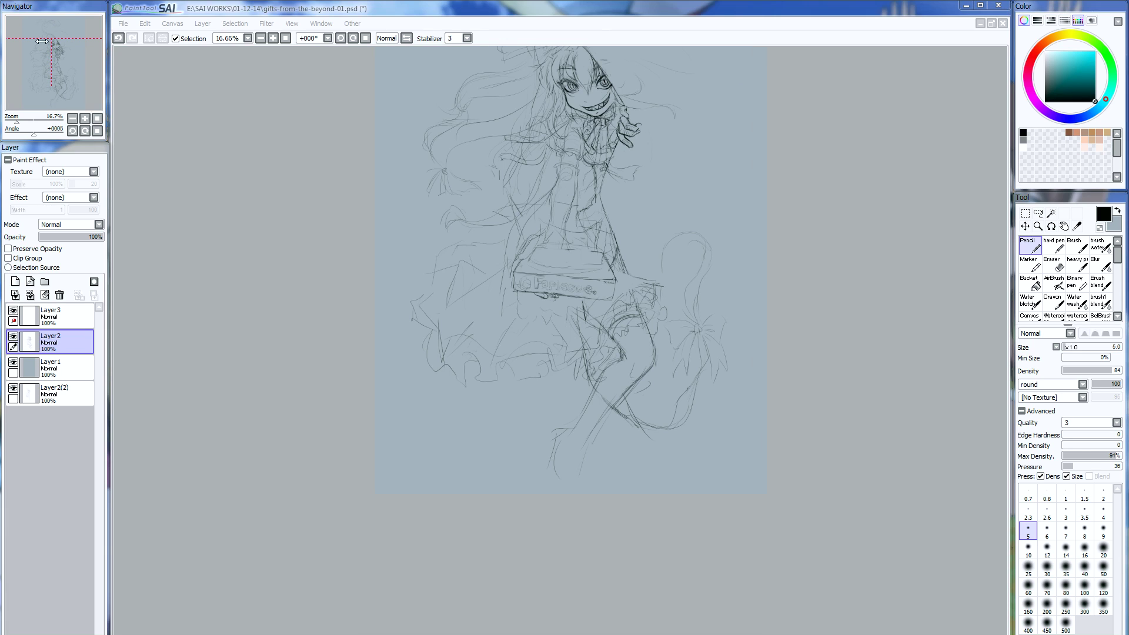
mouse_move(39, 76)
left_mouse_down()
mouse_move(44, 61)
mouse_move(64, 61)
left_mouse_up()
left_click(72, 118)
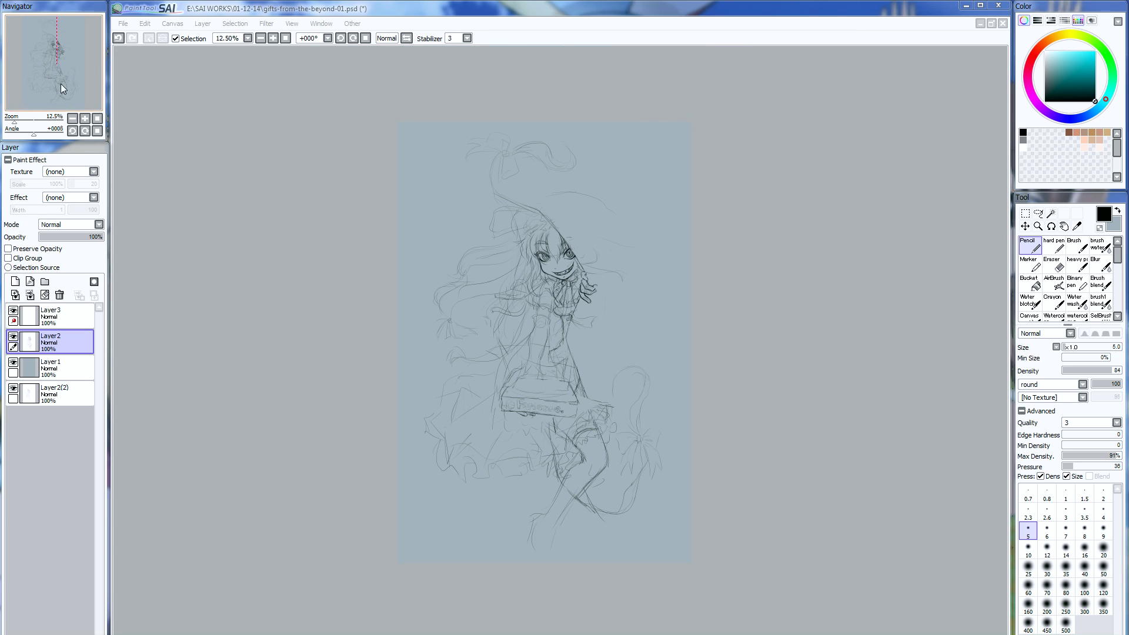
left_click(15, 281)
left_click(528, 485)
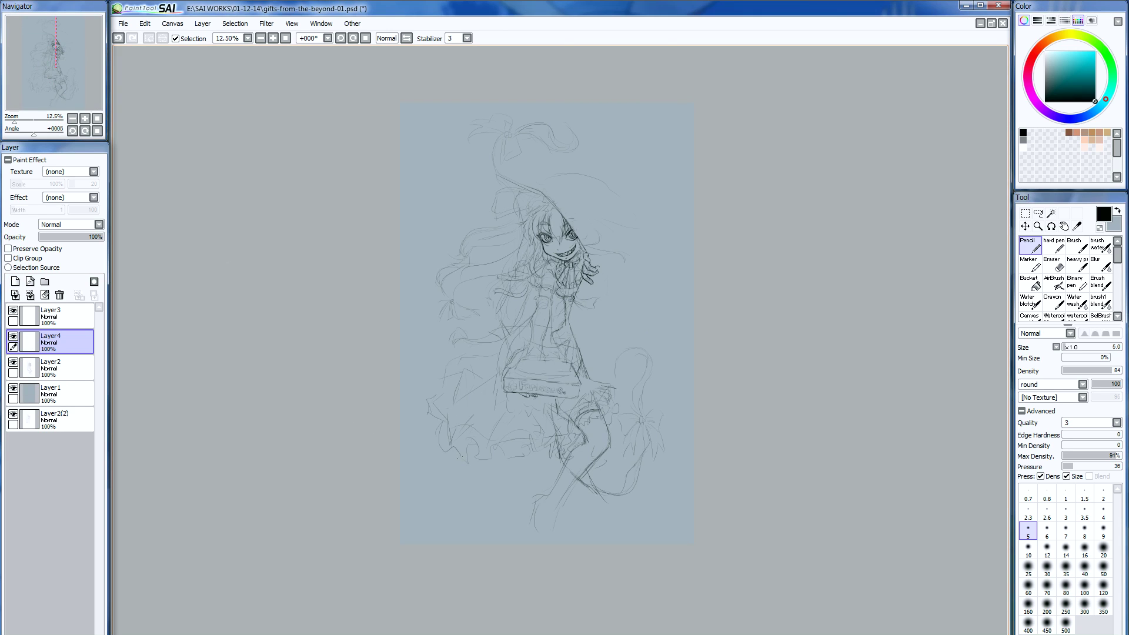
left_click_drag(522, 454, 681, 466)
left_click_drag(461, 475, 461, 518)
mouse_move(488, 455)
left_mouse_down()
mouse_move(592, 462)
mouse_move(478, 470)
mouse_move(480, 524)
left_mouse_up()
mouse_move(400, 466)
left_mouse_down()
mouse_move(448, 460)
mouse_move(453, 529)
left_mouse_up()
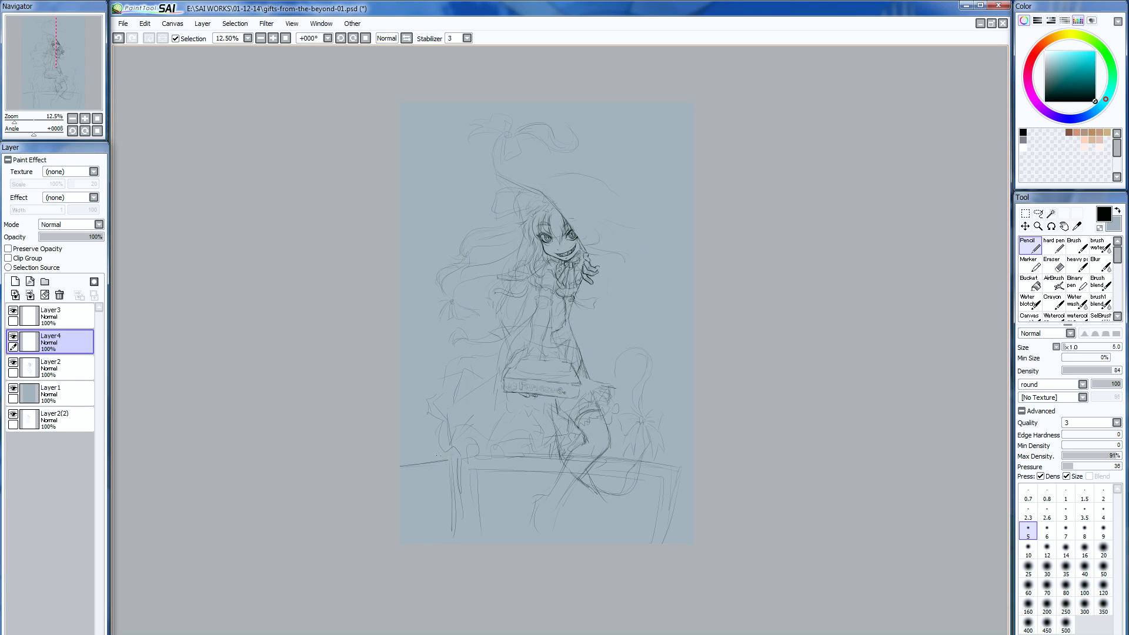
- Add more vertical post lines and rectangular panels to the front of the ledge below the legs
left_click_drag(442, 477, 440, 531)
left_click_drag(477, 495, 478, 543)
left_click_drag(592, 498, 591, 541)
mouse_move(500, 484)
left_mouse_down()
mouse_move(520, 483)
mouse_move(523, 549)
left_mouse_up()
mouse_move(550, 497)
left_mouse_down()
mouse_move(580, 496)
mouse_move(535, 507)
mouse_move(570, 536)
mouse_move(610, 510)
mouse_move(608, 554)
mouse_move(608, 499)
mouse_move(612, 544)
left_mouse_up()
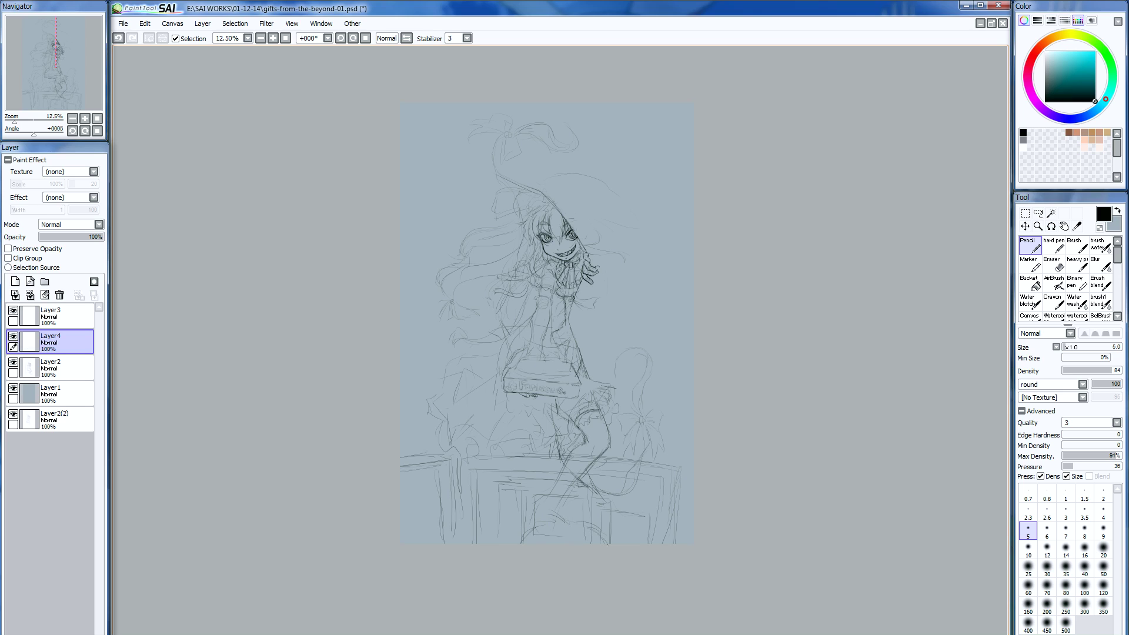
mouse_move(606, 538)
left_mouse_down()
mouse_move(545, 519)
mouse_move(580, 547)
mouse_move(535, 546)
left_mouse_up()
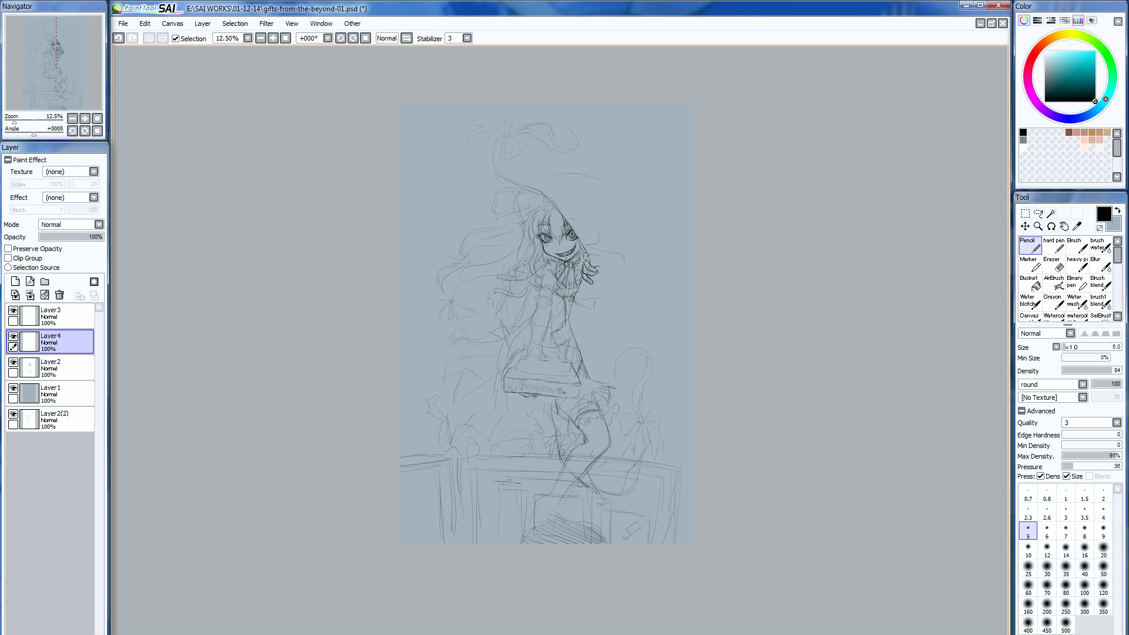
left_click_drag(660, 520, 661, 542)
left_click_drag(681, 475, 677, 524)
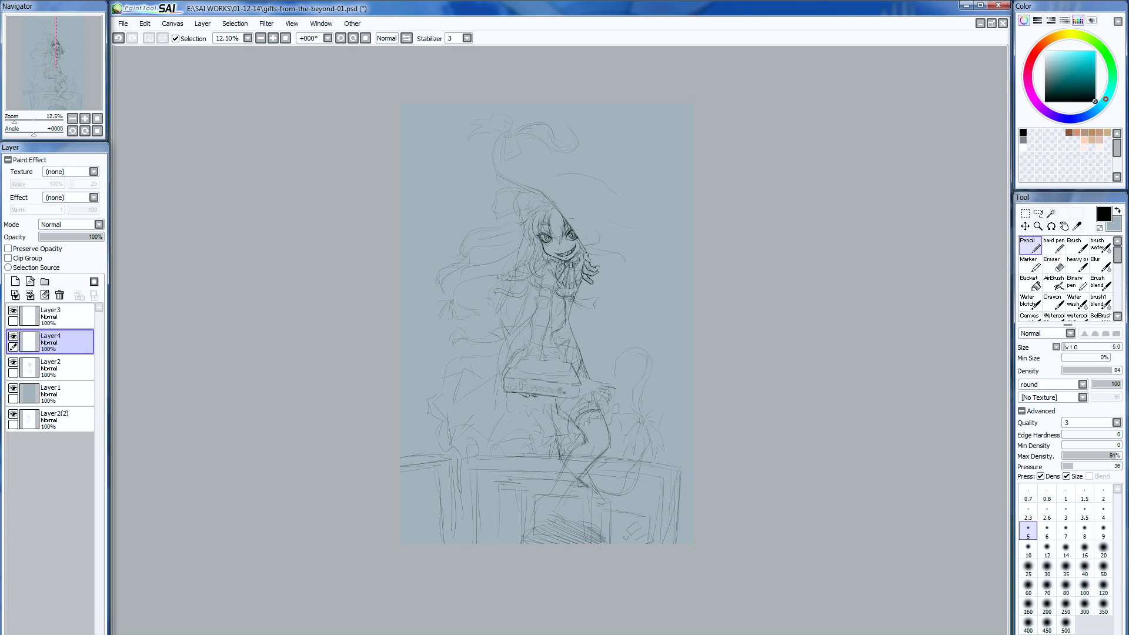
key("e")
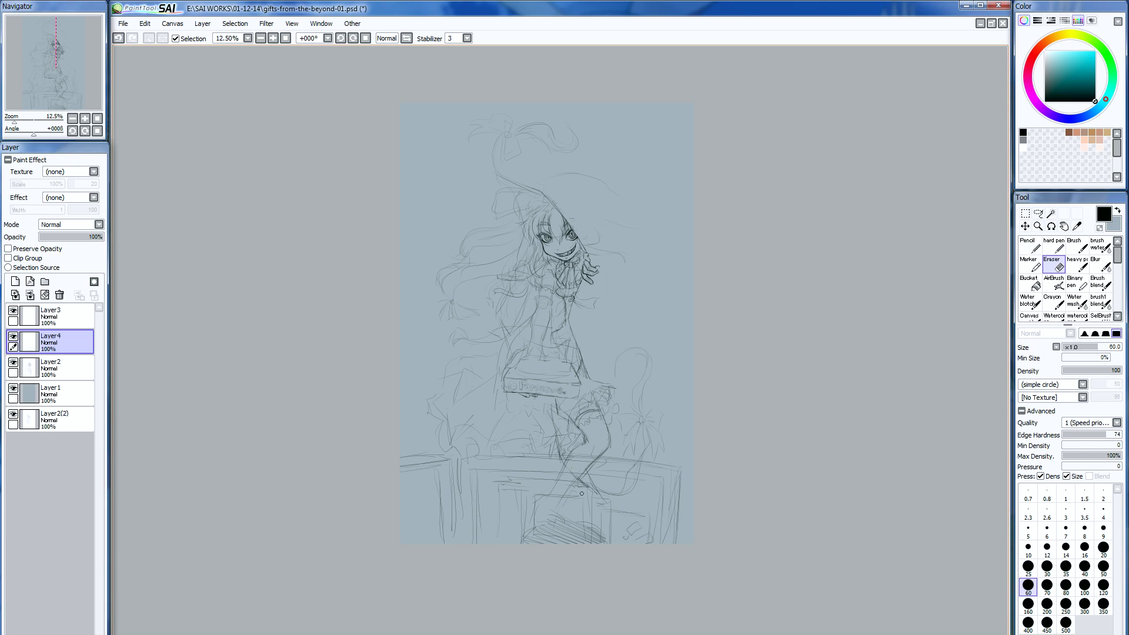
key("ctrl+z")
key("ctrl+z")
key("ctrl+z")
key("ctrl+z")
key("ctrl+z")
key("ctrl+z")
key("ctrl+z")
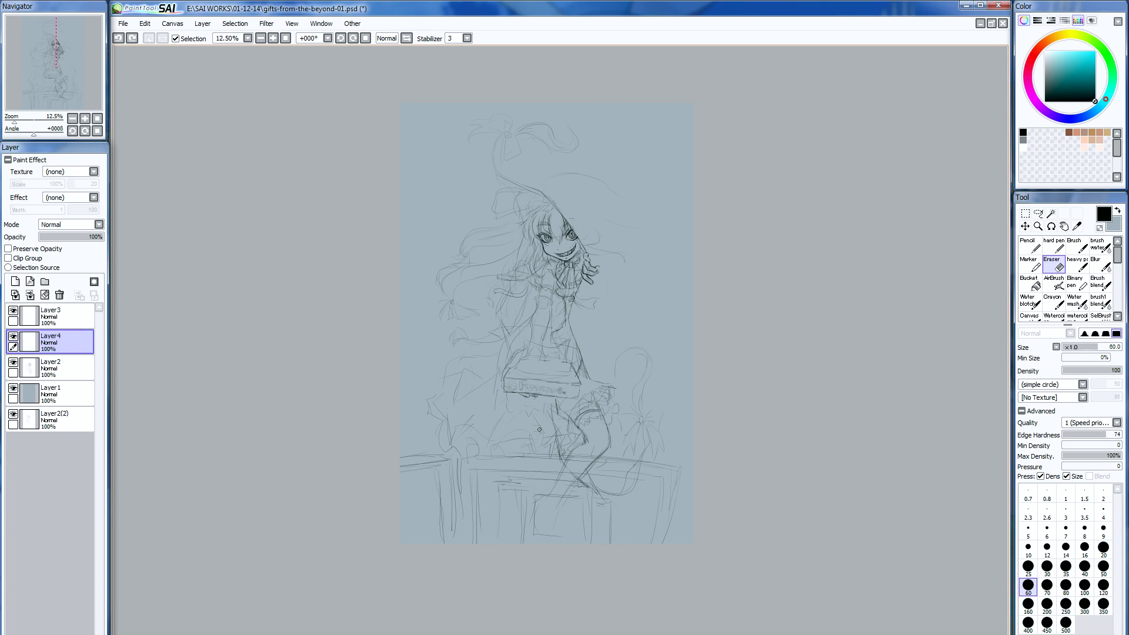
key("ctrl+y")
key("ctrl+y")
- Sketch a hatched rounded mound at the ledge's base, small shapes on the panel beside it, and shading along the ledge's top
key("n")
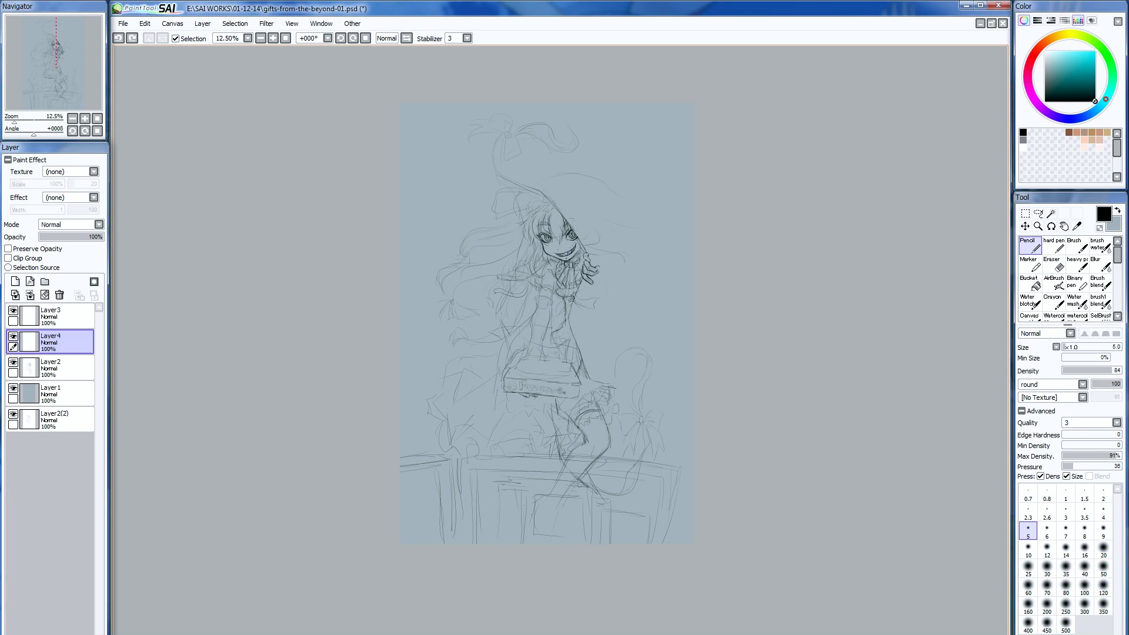
left_click_drag(532, 519, 493, 537)
mouse_move(537, 522)
left_mouse_down()
mouse_move(571, 536)
mouse_move(558, 541)
left_mouse_up()
left_click_drag(497, 529, 544, 544)
left_click_drag(494, 533, 526, 545)
left_click_drag(528, 466, 587, 467)
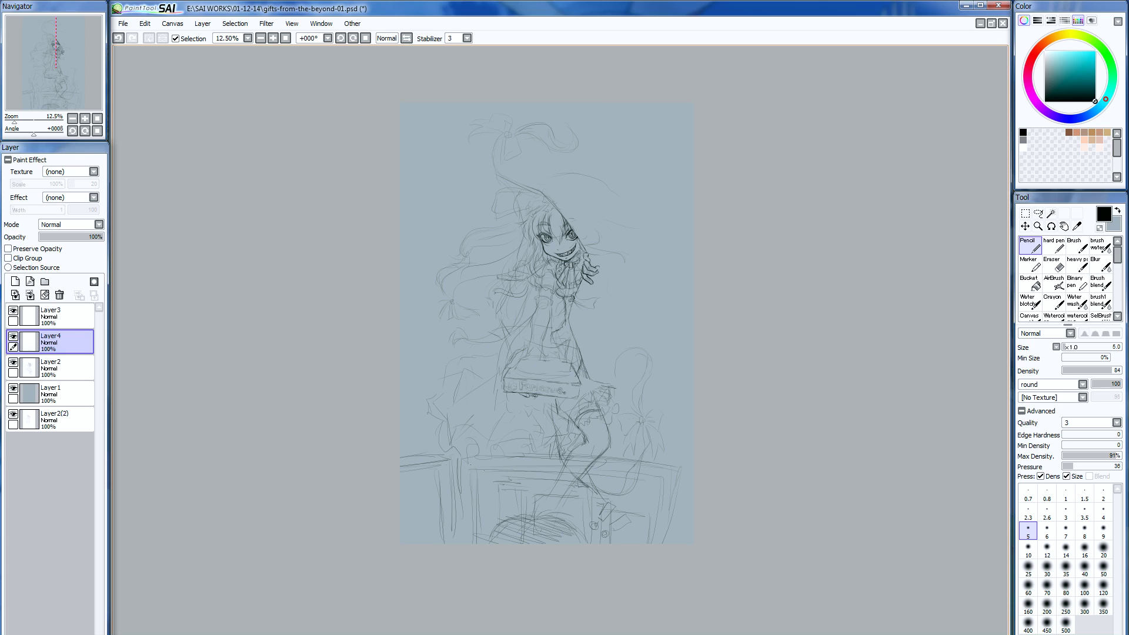
left_click_drag(510, 469, 536, 464)
- Hide Layer4, move it above Layer3, and make Layer2 the active layer
scroll(537, 449, "up", 5)
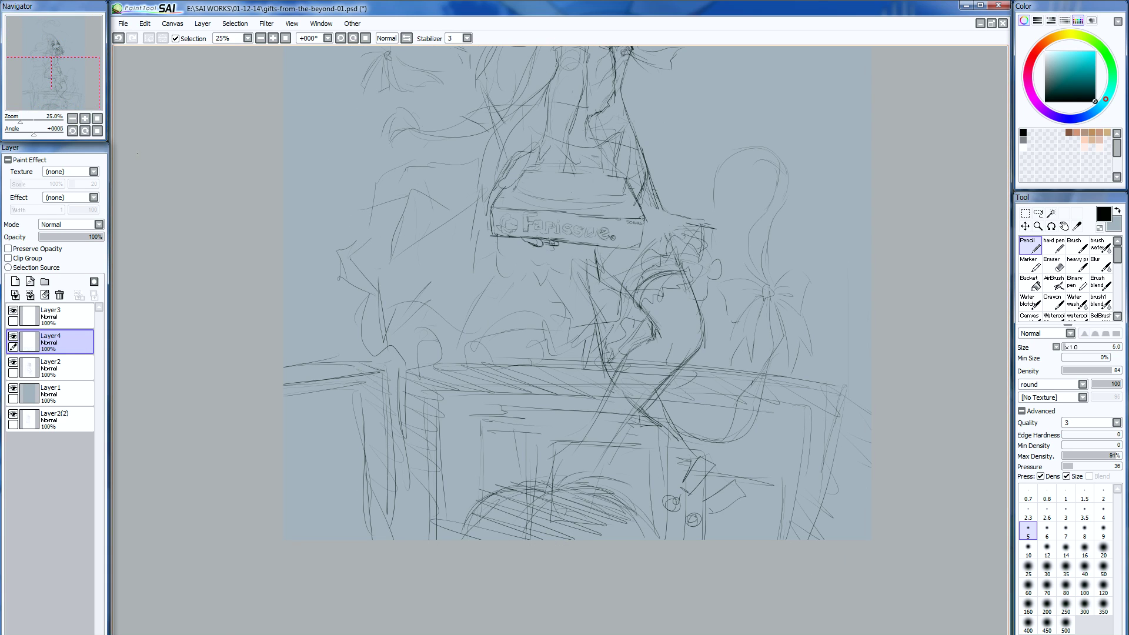
left_click(13, 337)
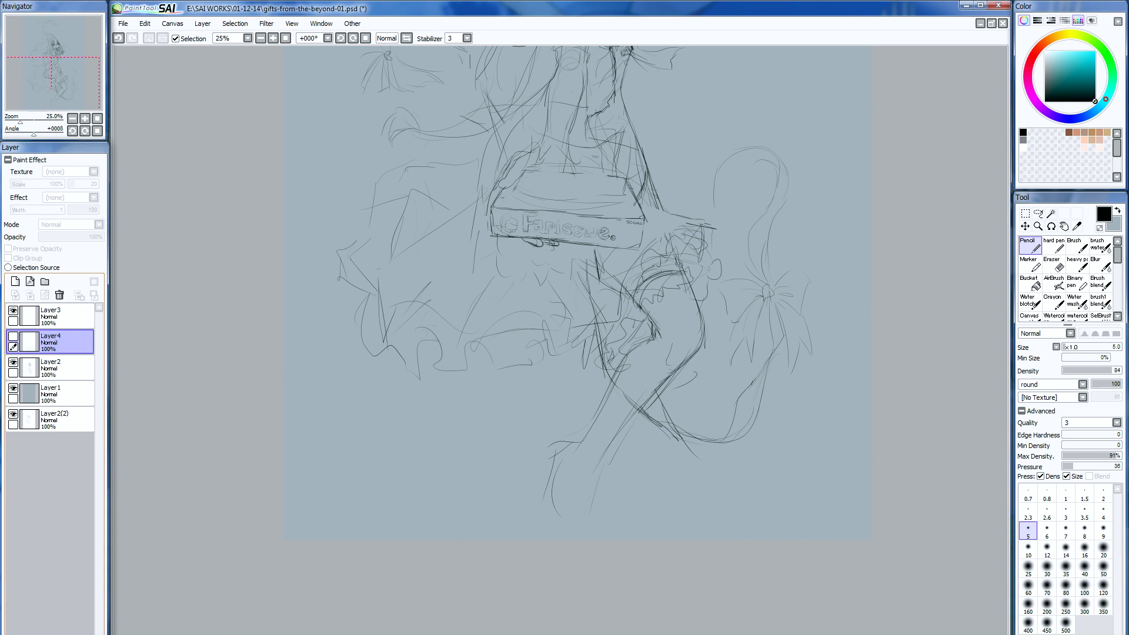
left_click_drag(65, 342, 64, 311)
left_click(64, 368)
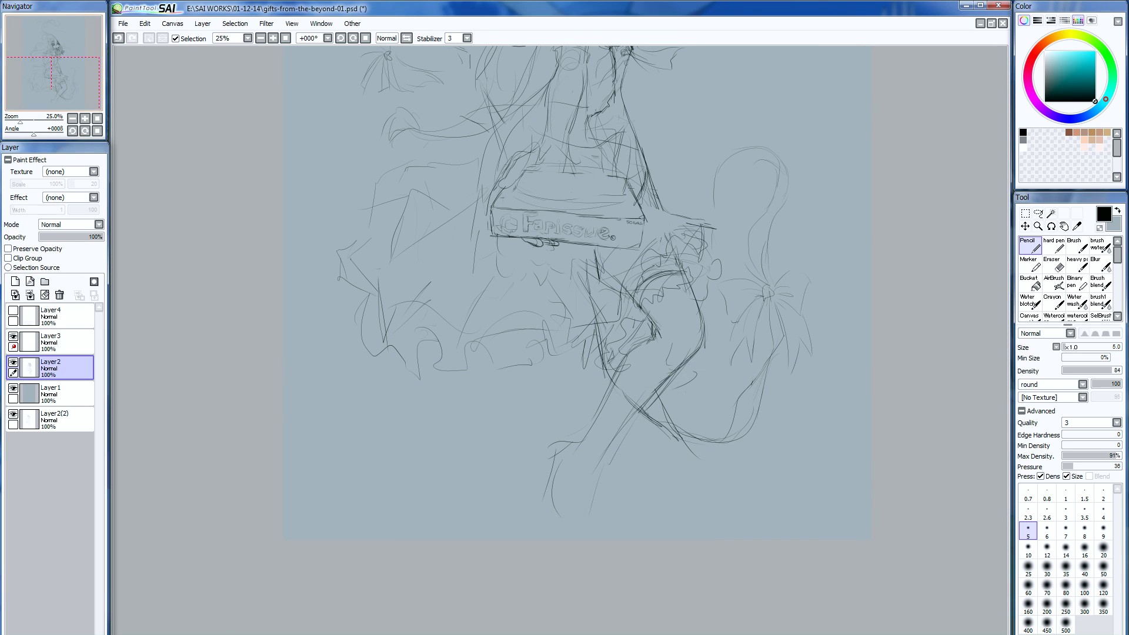
left_click(54, 79)
left_click(73, 118)
left_click(73, 119)
left_click_drag(75, 98, 75, 91)
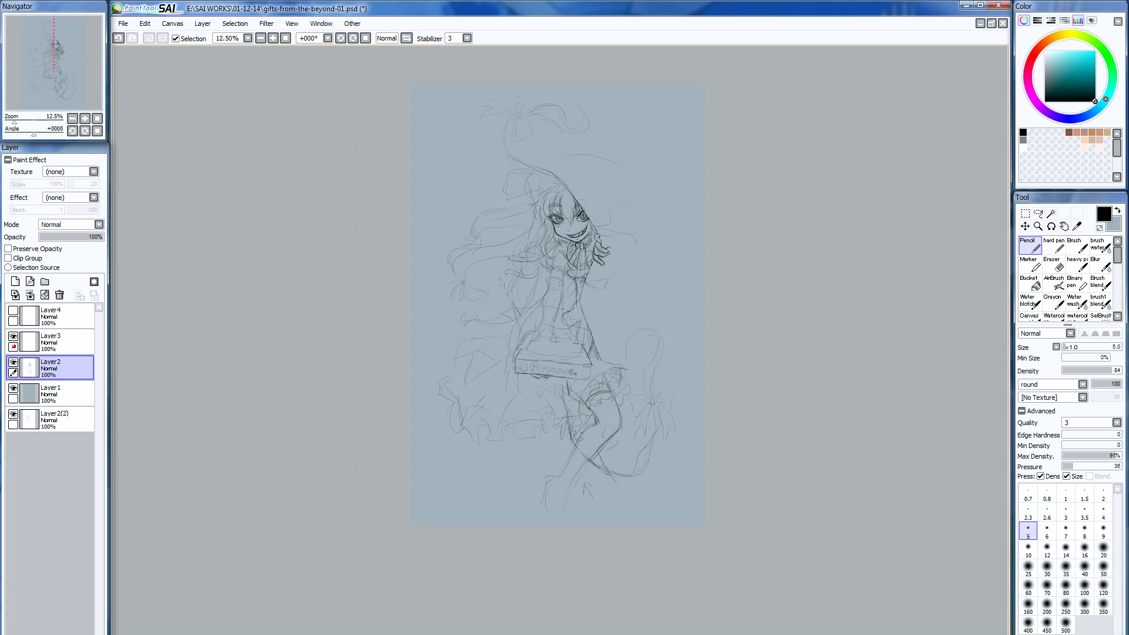
left_click(203, 23)
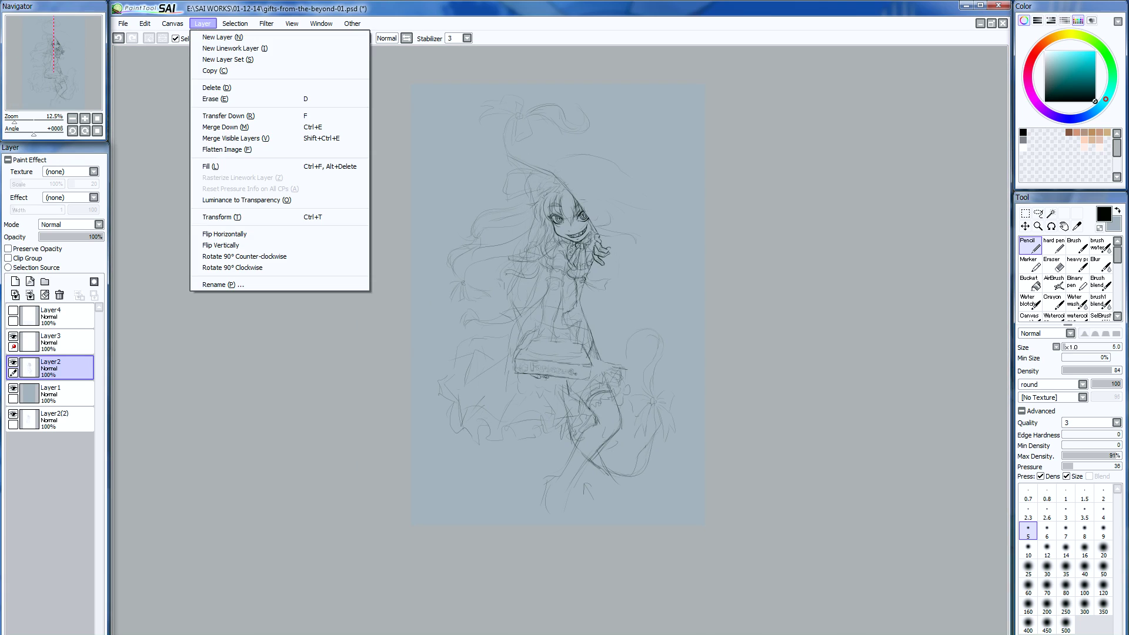
left_click(224, 33)
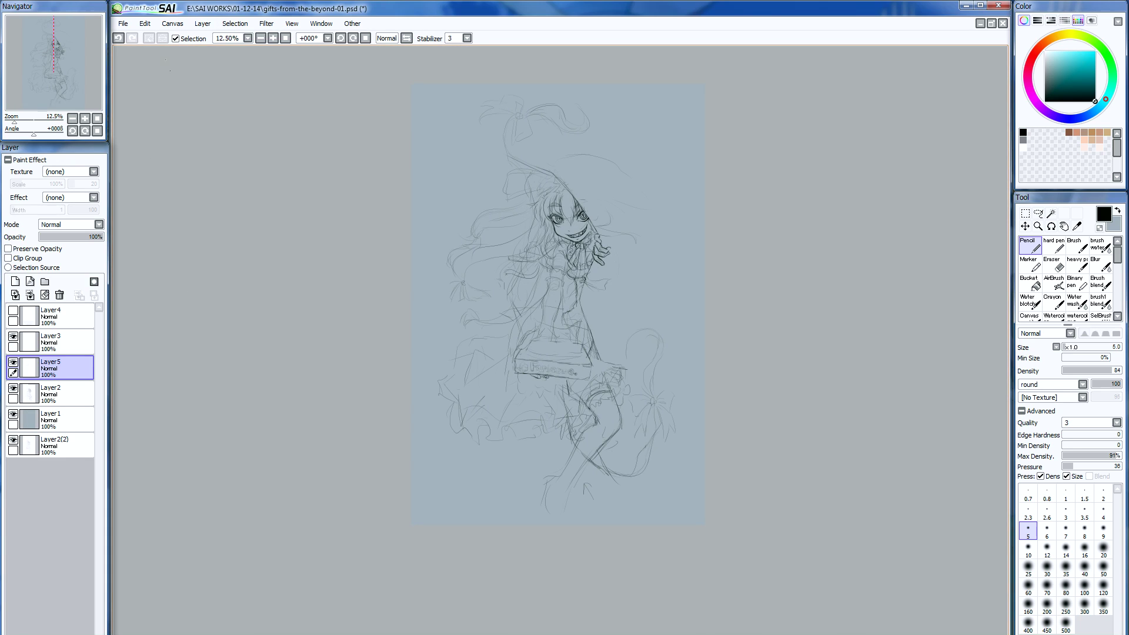
left_click(118, 37)
- Duplicate Layer2 and move the original below Layer1, keeping the copy above Layer1 as the active layer
left_click(202, 23)
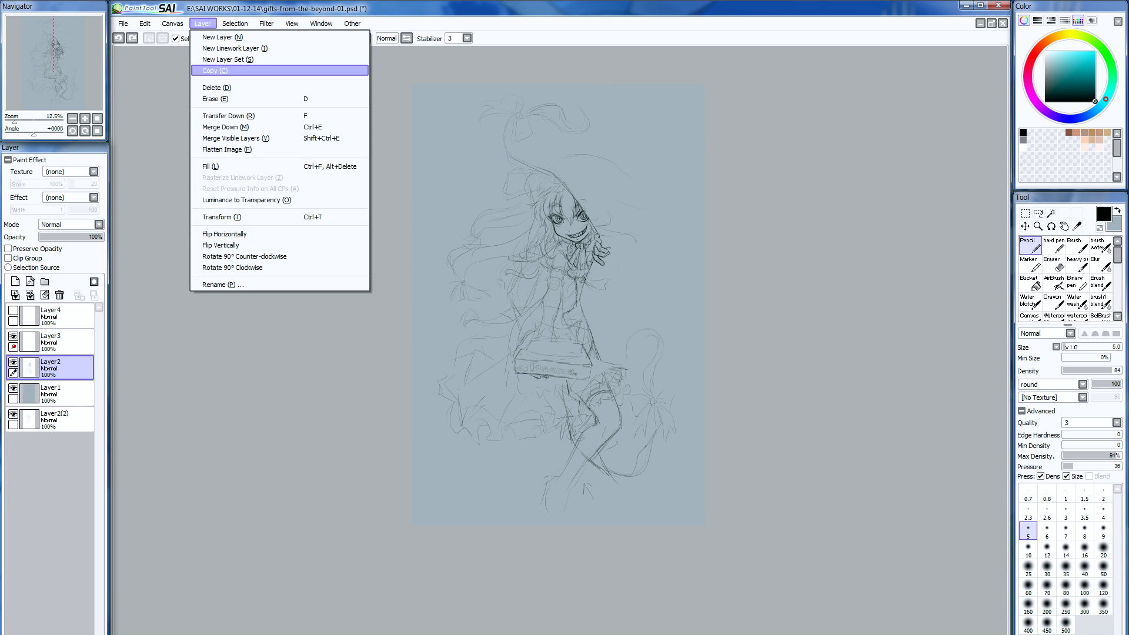
left_click(214, 71)
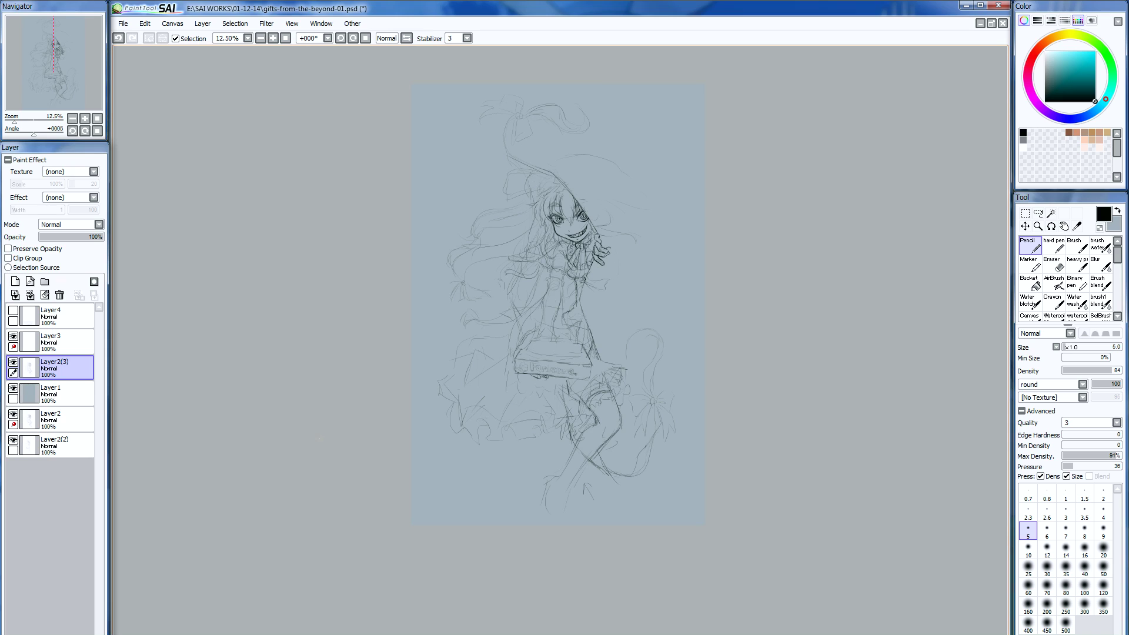
left_click(85, 119)
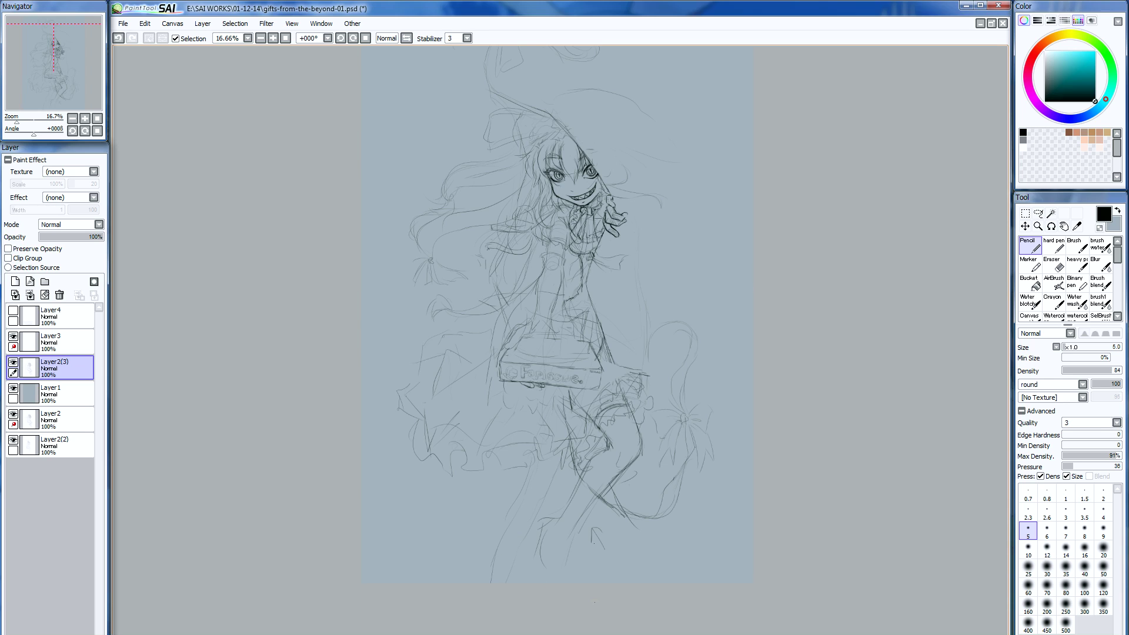
- Erase the crossed legs below the book with a size 160 eraser
key("e")
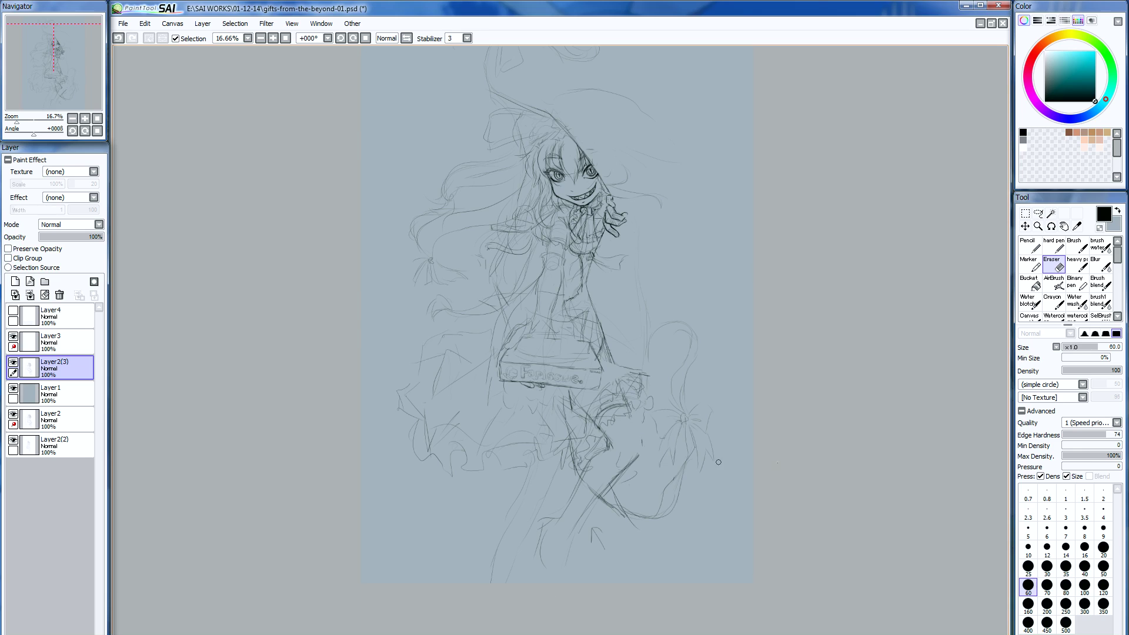
left_click(1047, 584)
left_click(1028, 604)
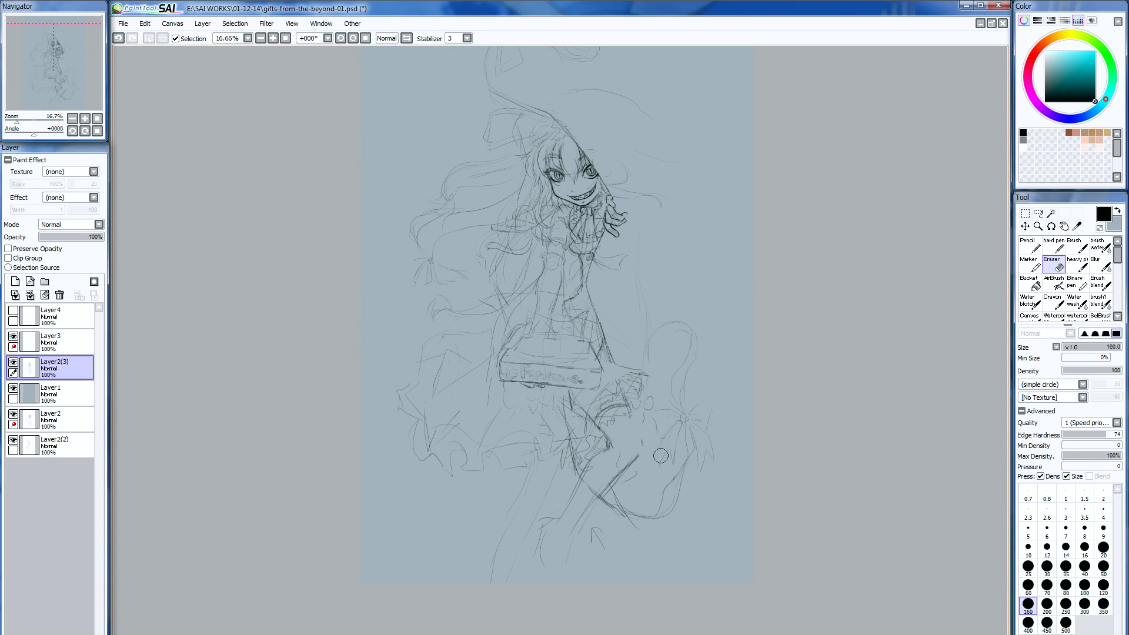
mouse_move(602, 426)
left_mouse_down()
mouse_move(631, 404)
mouse_move(604, 416)
mouse_move(596, 453)
left_mouse_up()
mouse_move(574, 511)
left_mouse_down()
mouse_move(550, 511)
mouse_move(569, 567)
mouse_move(624, 470)
mouse_move(587, 514)
mouse_move(605, 547)
mouse_move(596, 619)
left_mouse_up()
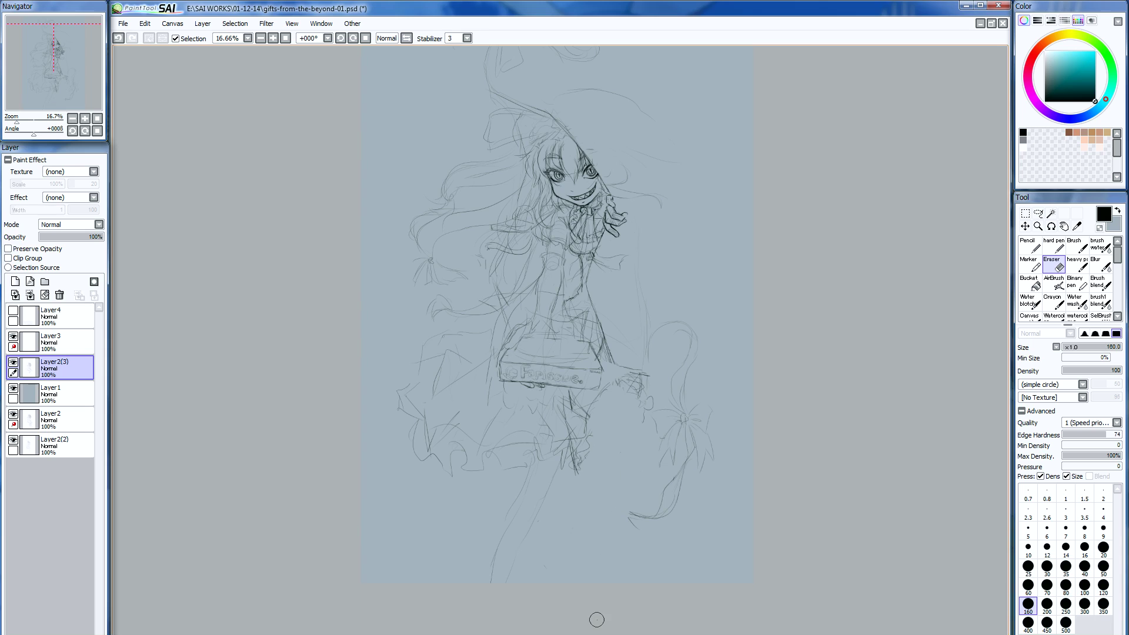
- Sketch a new standing leg on the viewer's left, running from under the book down to the canvas's lower edge
key("n")
left_click_drag(621, 446, 620, 474)
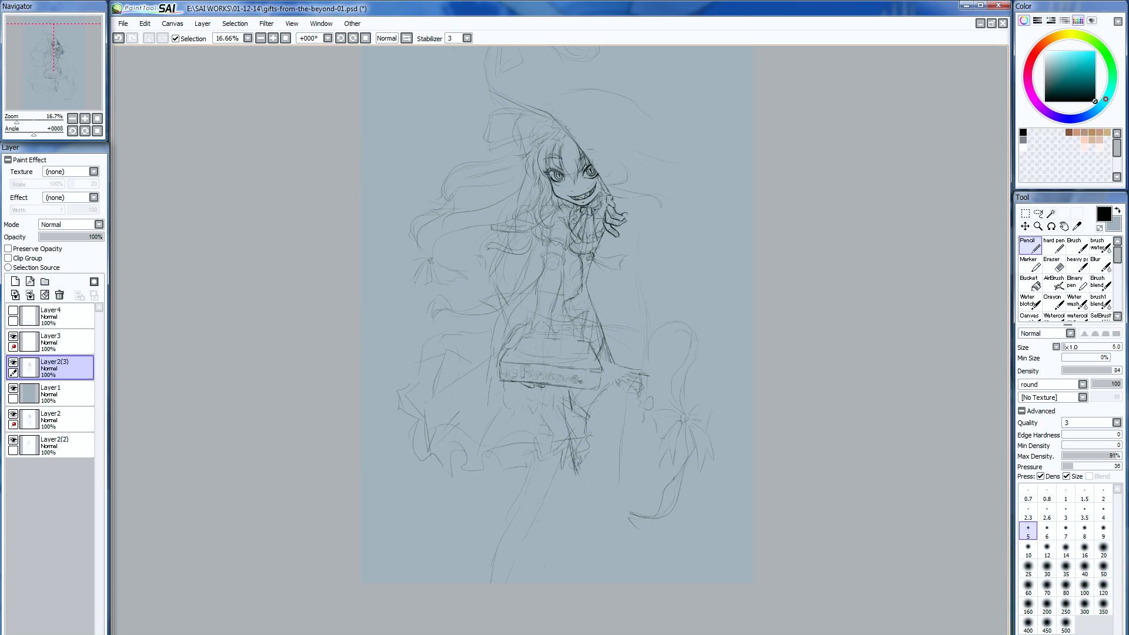
left_click_drag(575, 413, 574, 450)
mouse_move(534, 398)
left_mouse_down()
mouse_move(537, 457)
mouse_move(567, 417)
mouse_move(552, 496)
left_mouse_up()
left_click_drag(560, 447, 515, 508)
mouse_move(562, 475)
left_mouse_down()
mouse_move(549, 505)
mouse_move(512, 510)
mouse_move(505, 567)
left_mouse_up()
left_click_drag(544, 513, 528, 571)
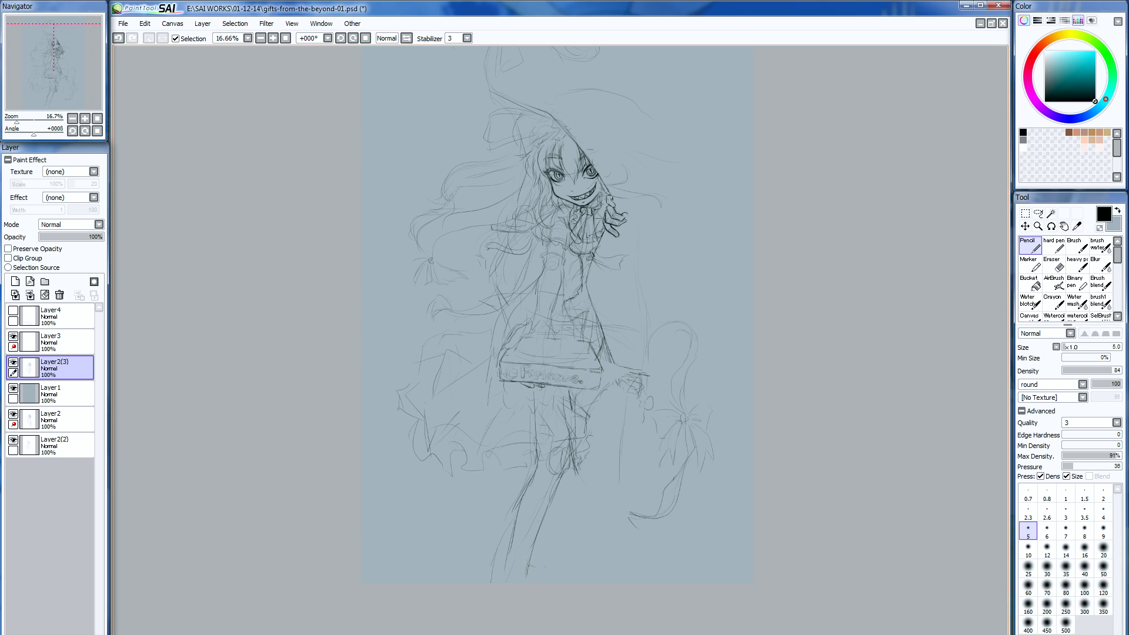
left_click_drag(524, 494, 496, 583)
- Sketch the second leg on the viewer's right, from the hip down to the ankle
mouse_move(607, 409)
left_mouse_down()
mouse_move(582, 435)
mouse_move(596, 493)
left_mouse_up()
left_click_drag(612, 432, 618, 460)
mouse_move(620, 396)
left_mouse_down()
mouse_move(624, 425)
mouse_move(623, 376)
mouse_move(619, 492)
mouse_move(610, 435)
mouse_move(624, 470)
mouse_move(619, 527)
left_mouse_up()
left_click_drag(598, 479, 592, 543)
mouse_move(602, 541)
left_mouse_down()
mouse_move(602, 561)
mouse_move(626, 572)
left_mouse_up()
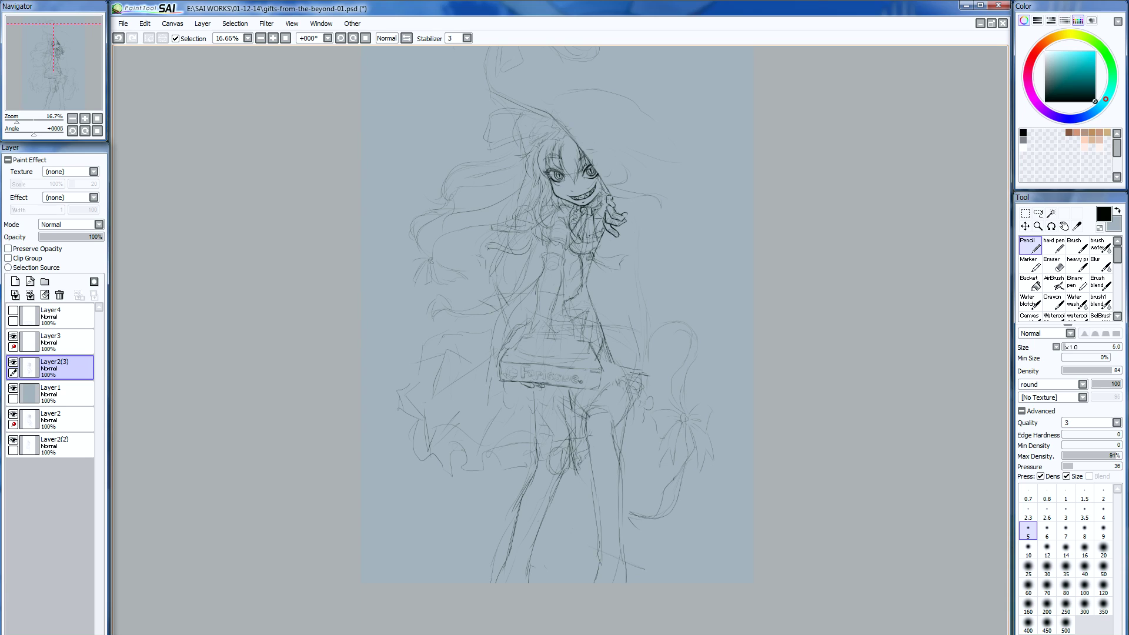
- Rework the inner thigh and shin lines between the legs and erase the excess strokes on the right leg's thigh
left_click_drag(582, 396, 577, 484)
left_click_drag(596, 428, 620, 537)
mouse_move(591, 392)
left_mouse_down()
mouse_move(568, 423)
mouse_move(571, 491)
mouse_move(577, 483)
left_mouse_up()
left_click_drag(577, 433, 570, 448)
key("e")
mouse_move(599, 401)
left_mouse_down()
mouse_move(577, 425)
mouse_move(585, 456)
mouse_move(586, 440)
left_mouse_up()
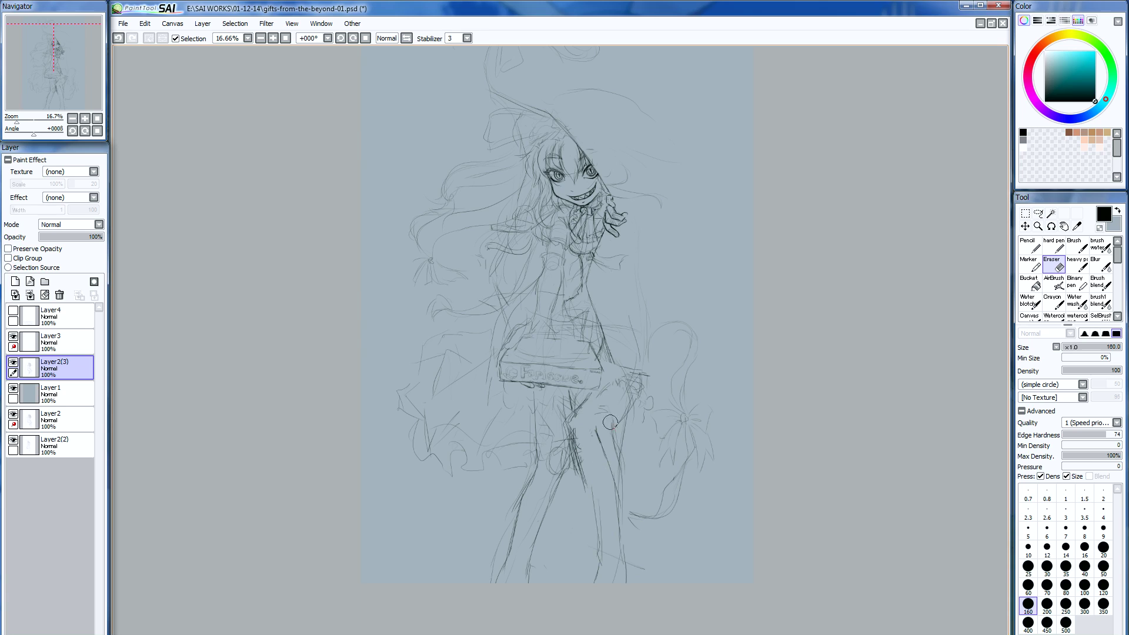
- Redraw the right leg's raised knee and outer hip contour, and erase the messy lines between the legs
key("n")
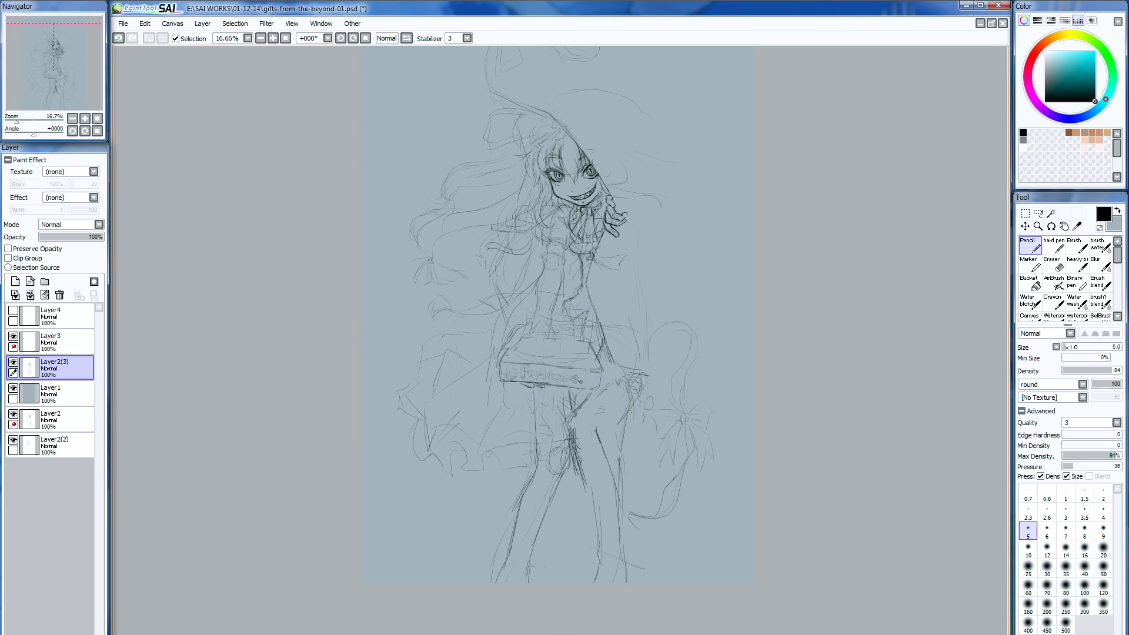
left_click_drag(596, 433, 616, 423)
left_click_drag(615, 363, 628, 434)
mouse_move(629, 385)
left_mouse_down()
mouse_move(638, 427)
mouse_move(635, 457)
mouse_move(622, 434)
mouse_move(611, 460)
left_mouse_up()
key("e")
left_click_drag(589, 421, 579, 485)
key("n")
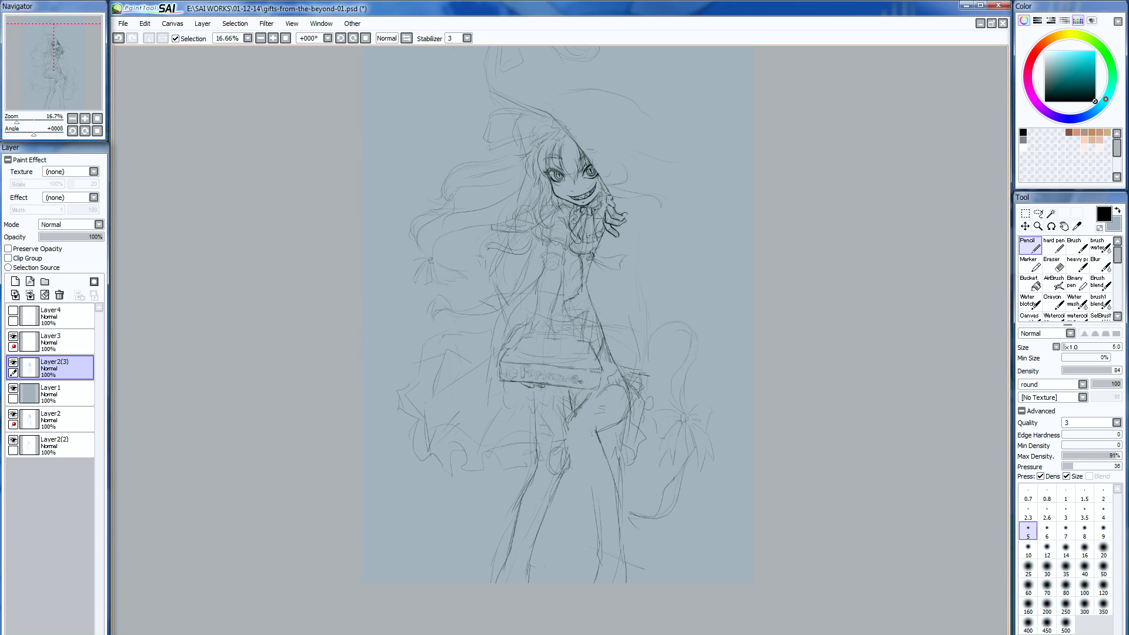
- Darken the contours of both legs around the knees and shins, and erase the rounded outline at the left knee
mouse_move(572, 431)
left_mouse_down()
mouse_move(577, 459)
mouse_move(594, 445)
mouse_move(596, 455)
mouse_move(570, 454)
mouse_move(584, 486)
left_mouse_up()
left_click_drag(596, 431, 620, 495)
left_click_drag(606, 456, 621, 521)
left_click_drag(598, 481, 585, 556)
left_click_drag(626, 511, 622, 564)
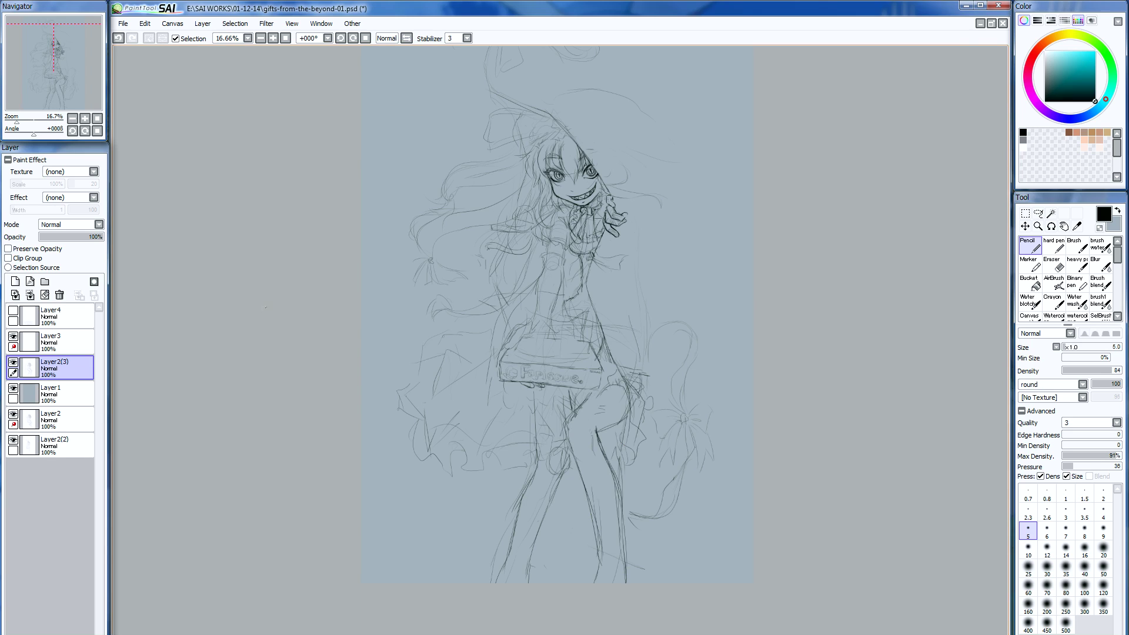
key("e")
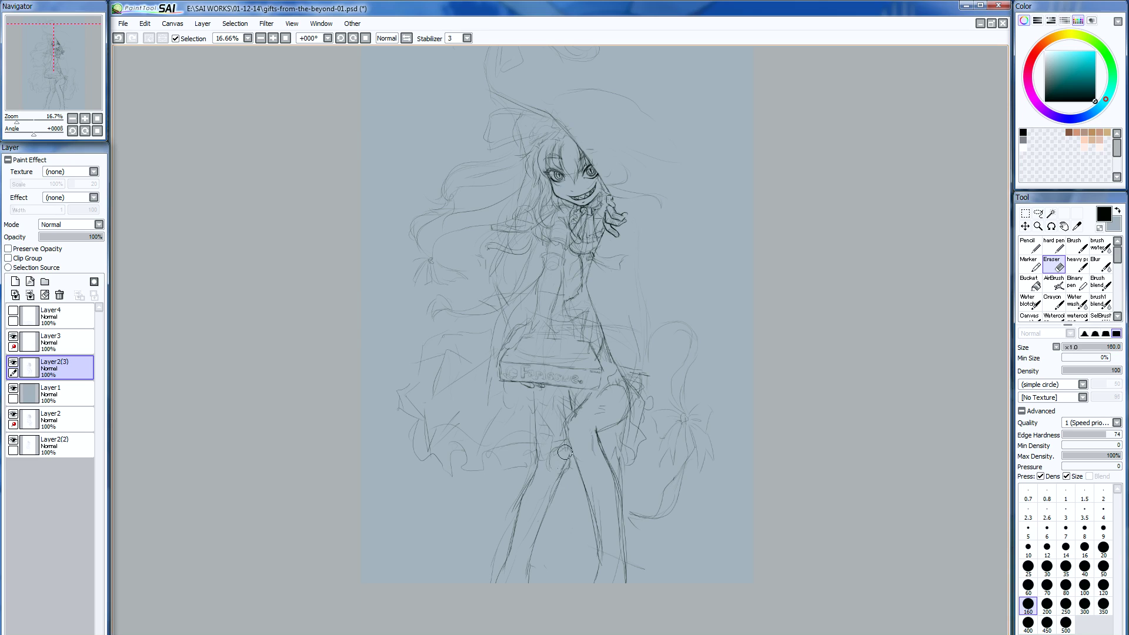
key("n")
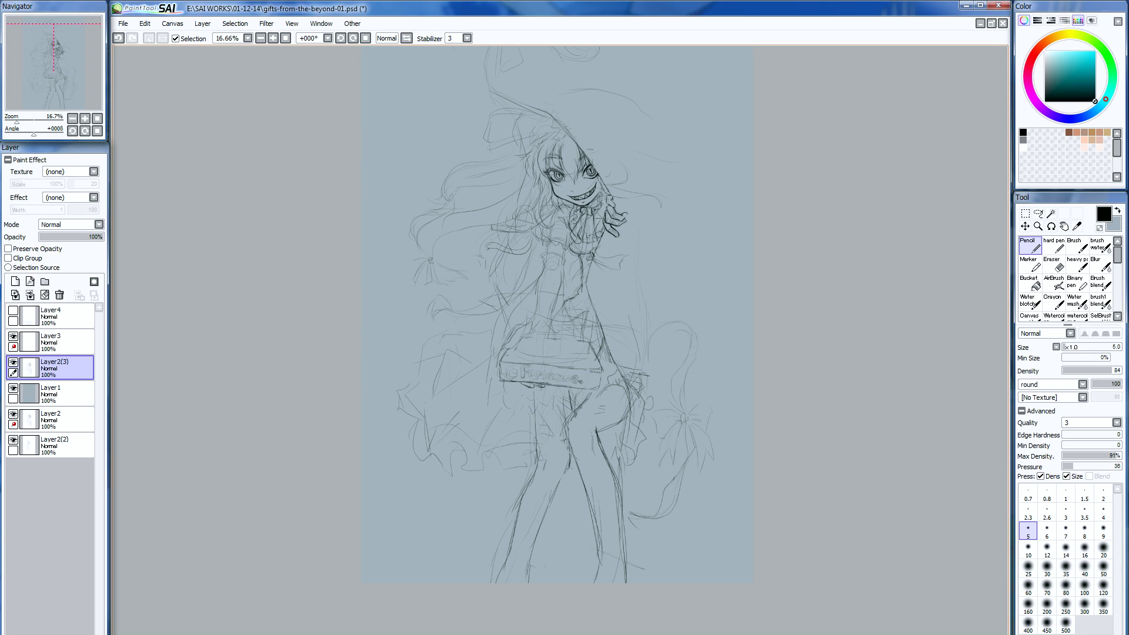
- Sketch the skirt's side and hem around the left thigh and add short fold lines over the right thigh
left_click_drag(530, 383, 533, 451)
mouse_move(522, 413)
left_mouse_down()
mouse_move(515, 445)
mouse_move(543, 439)
mouse_move(569, 456)
left_mouse_up()
left_click_drag(597, 398, 582, 414)
left_click_drag(618, 422, 638, 413)
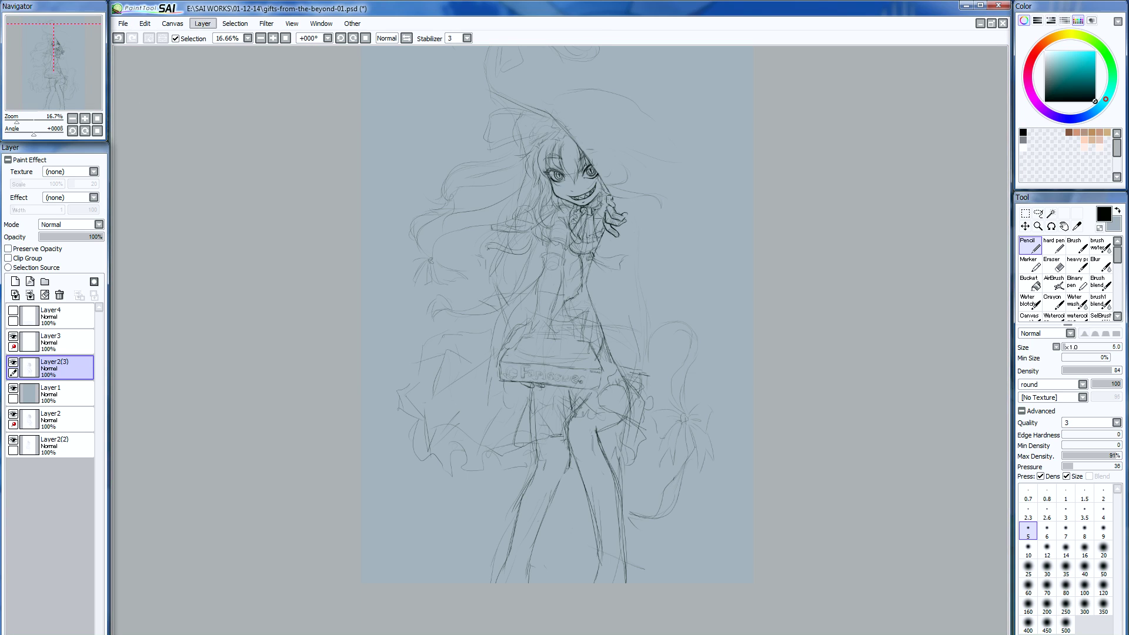
- Lasso the hat's bow-tied tip, shift it slightly to the right, and deselect it
left_click_drag(561, 294, 560, 396)
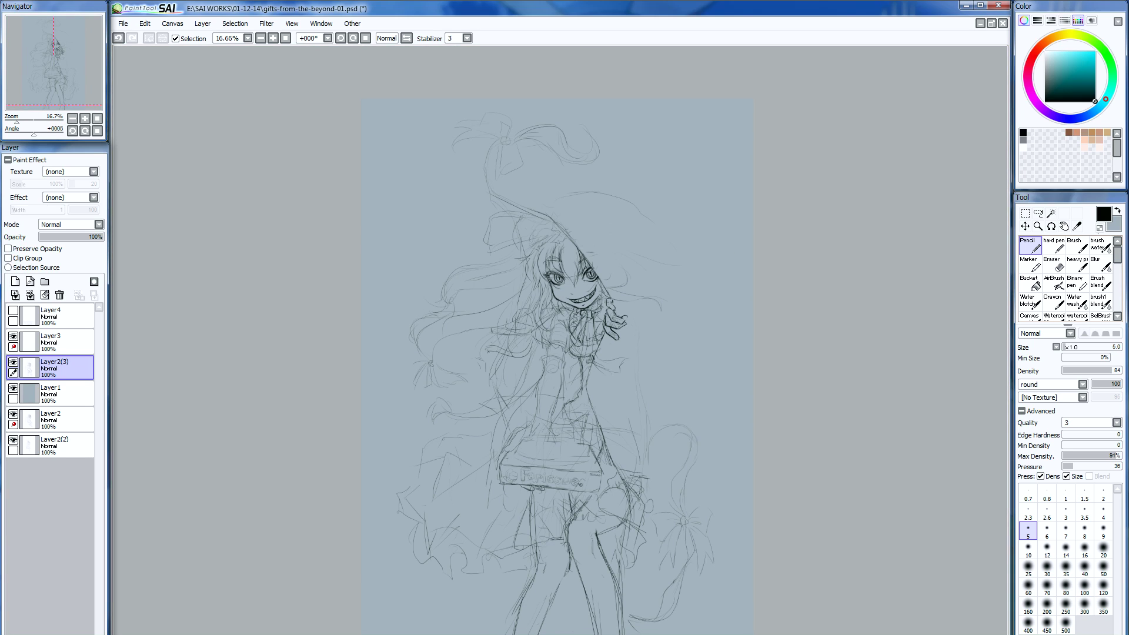
left_click(1037, 213)
mouse_move(442, 110)
left_mouse_down()
mouse_move(616, 113)
mouse_move(649, 156)
mouse_move(472, 193)
mouse_move(426, 184)
mouse_move(418, 122)
left_mouse_up()
left_click_drag(506, 141, 519, 152)
key("ctrl+d")
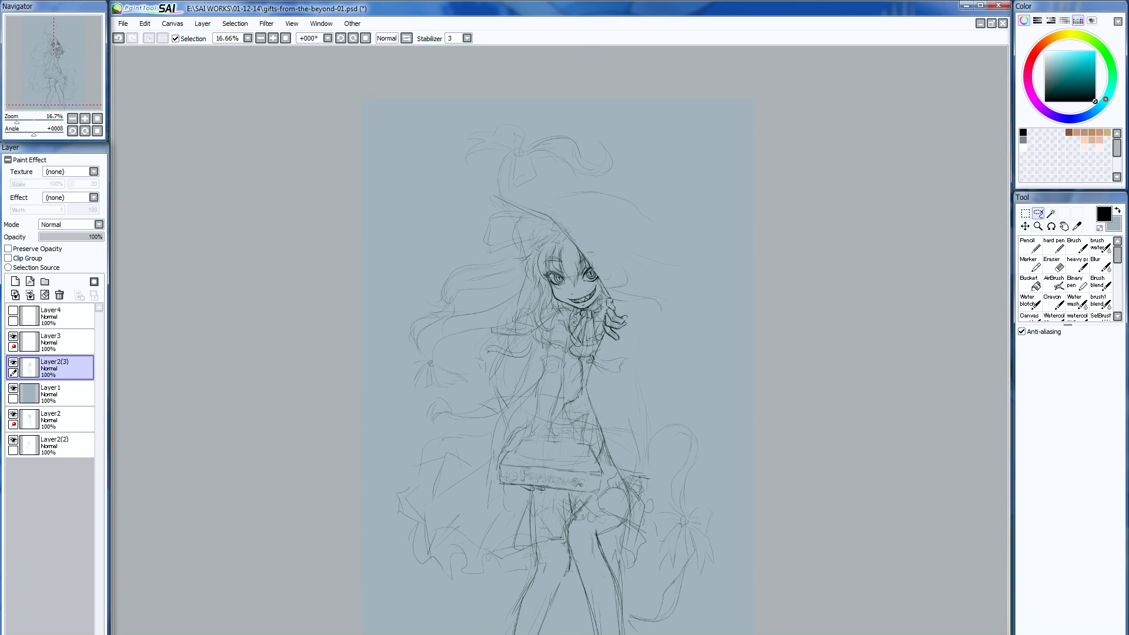
- Move the whole figure sketch slightly up on the canvas
left_click(1024, 226)
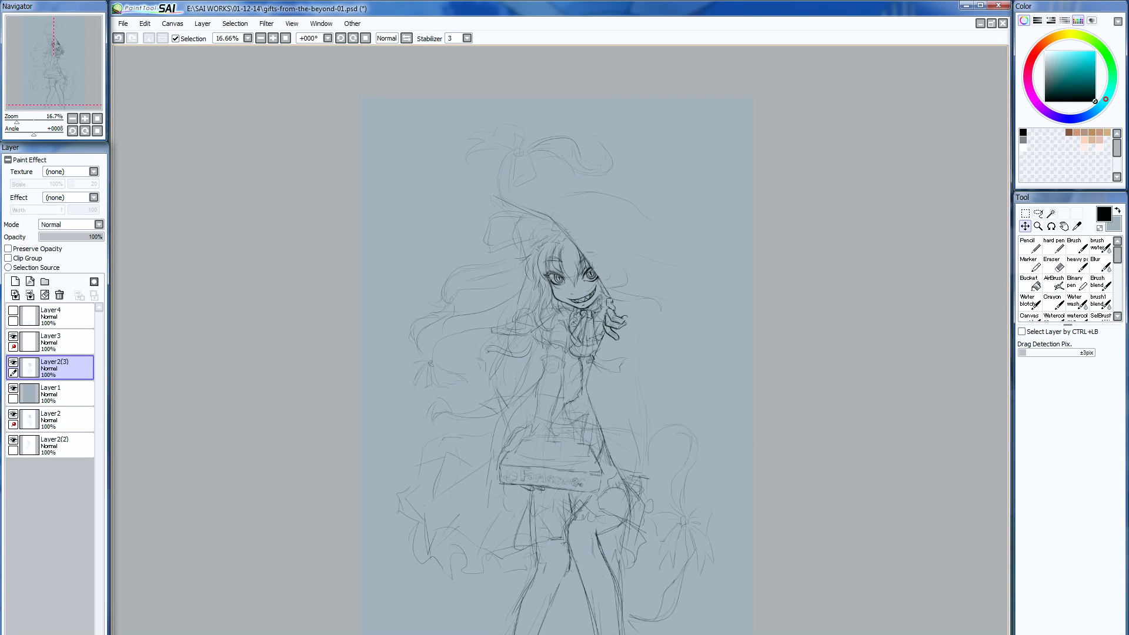
left_click_drag(396, 223, 396, 205)
left_click_drag(272, 450, 261, 315)
- Erase the lower parts of both legs below the knees
key("e")
mouse_move(612, 510)
left_mouse_down()
mouse_move(599, 473)
mouse_move(609, 458)
mouse_move(591, 544)
mouse_move(553, 450)
mouse_move(528, 539)
mouse_move(523, 439)
mouse_move(477, 559)
mouse_move(486, 487)
mouse_move(571, 530)
mouse_move(599, 517)
mouse_move(572, 498)
left_mouse_up()
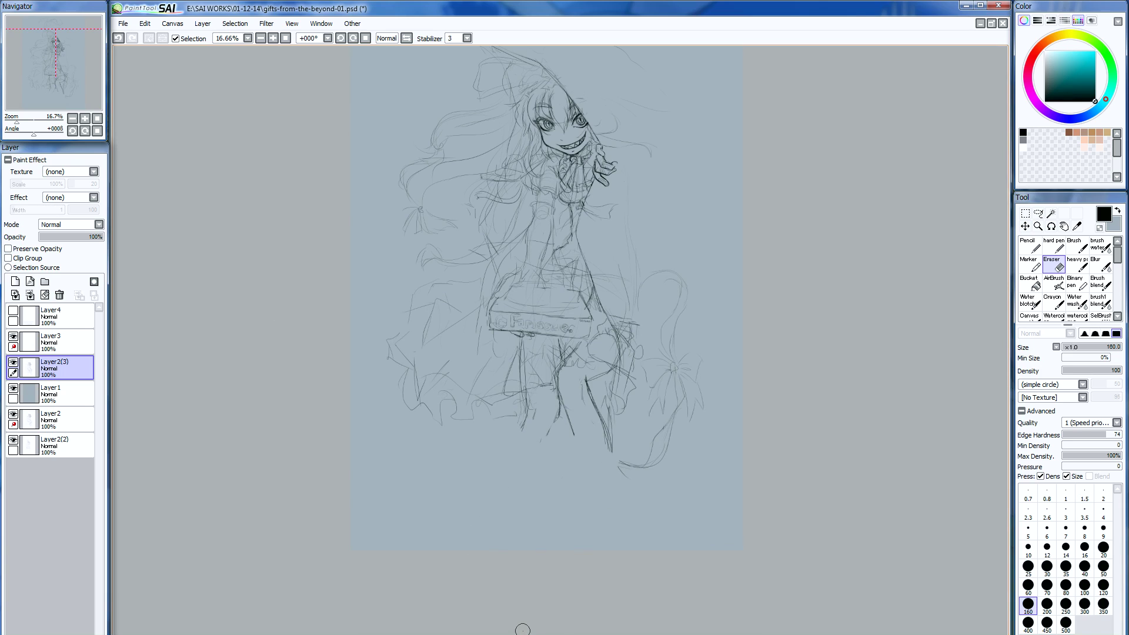
key("ctrl")
- Redraw the left leg with the pencil, from the skirt through the knee to a shin angling down to the left
left_click(1029, 246)
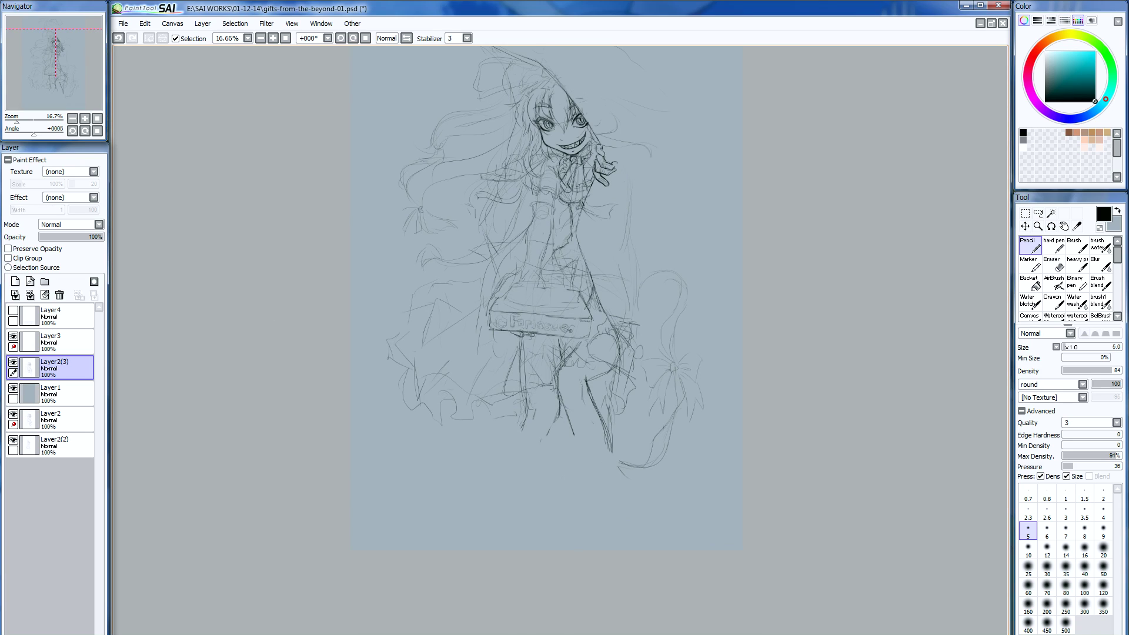
left_click_drag(530, 334, 530, 385)
mouse_move(567, 341)
left_mouse_down()
mouse_move(565, 359)
mouse_move(529, 363)
mouse_move(533, 400)
mouse_move(502, 459)
left_mouse_up()
mouse_move(554, 429)
left_mouse_down()
mouse_move(530, 481)
mouse_move(501, 494)
mouse_move(497, 515)
mouse_move(533, 454)
mouse_move(511, 538)
left_mouse_up()
left_click_drag(580, 426, 571, 451)
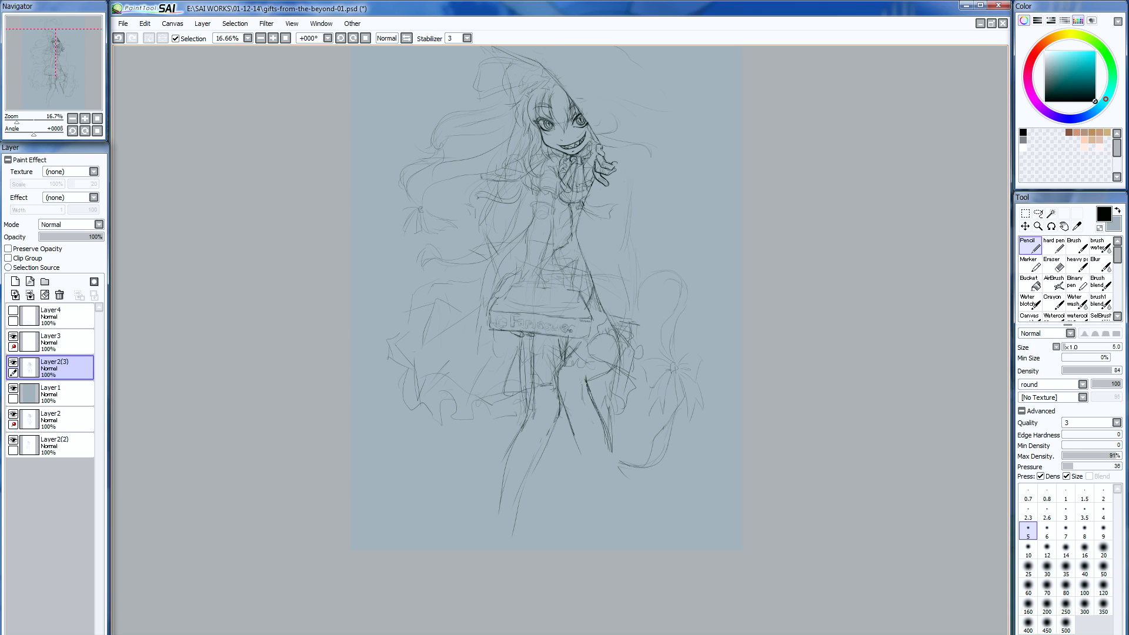
- Redraw the right leg's knee, shin and calf down to the foot, and clean up stray lines
left_click_drag(599, 416, 608, 468)
left_click_drag(560, 397, 594, 484)
left_click_drag(585, 429, 595, 464)
left_click_drag(616, 504, 623, 535)
left_click_drag(572, 347, 555, 371)
key("e")
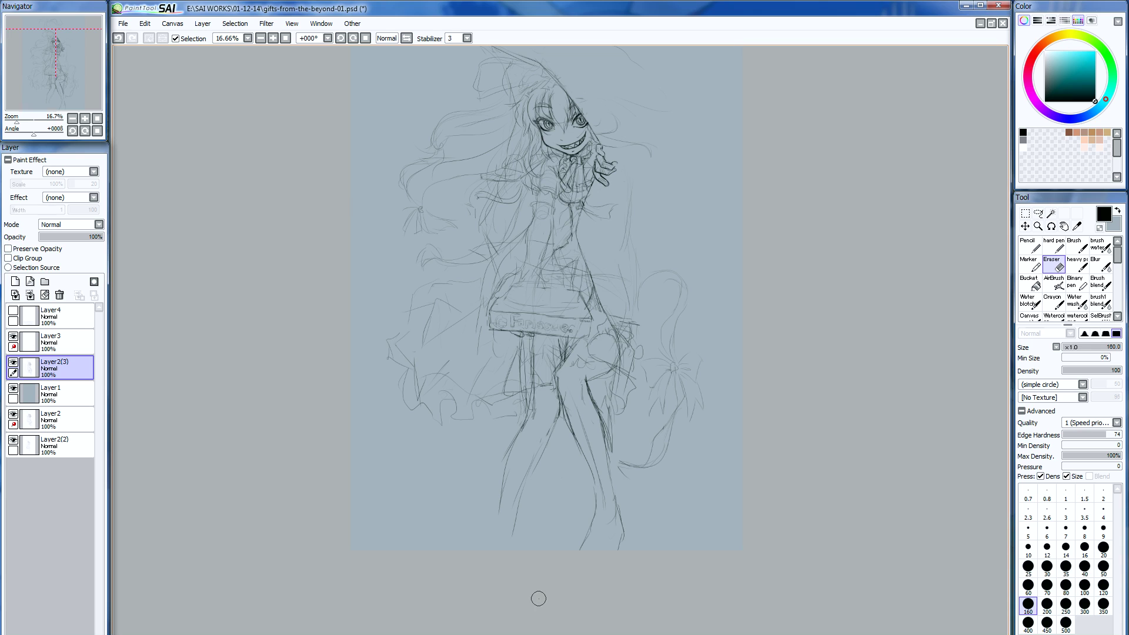
key("n")
- Lasso the legs and lower skirt, copy them to a new layer, and hide that layer
mouse_move(547, 264)
left_mouse_down()
mouse_move(565, 355)
mouse_move(571, 342)
left_mouse_up()
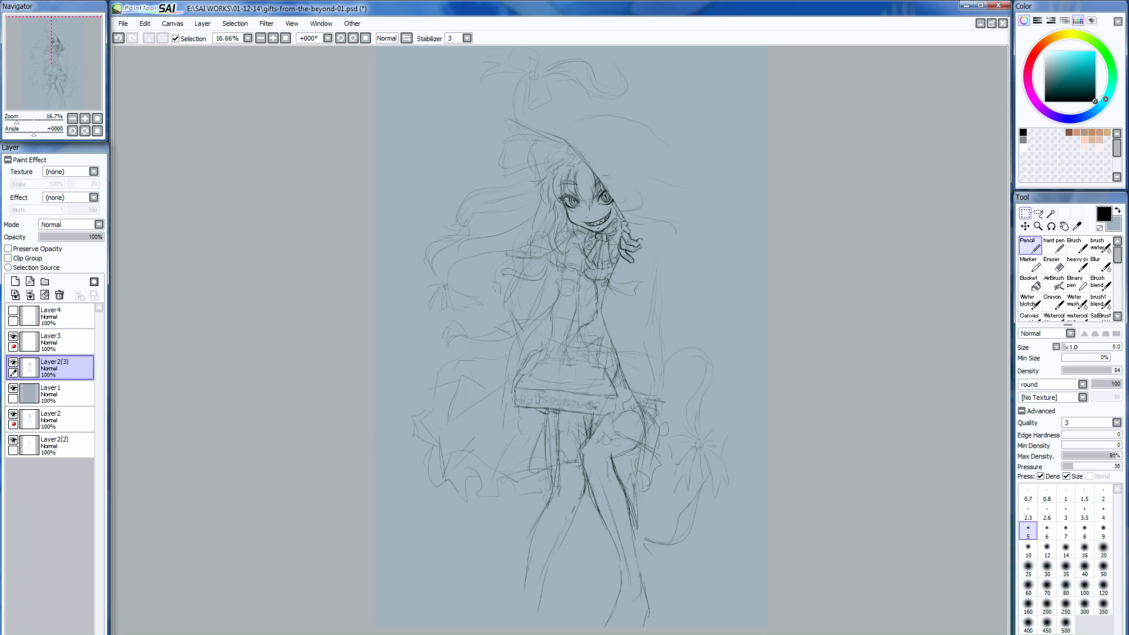
left_click(1038, 214)
mouse_move(534, 433)
left_mouse_down()
mouse_move(559, 393)
mouse_move(654, 391)
mouse_move(642, 478)
mouse_move(673, 633)
mouse_move(476, 598)
mouse_move(520, 506)
mouse_move(534, 432)
left_mouse_up()
key("ctrl+c")
key("ctrl+v")
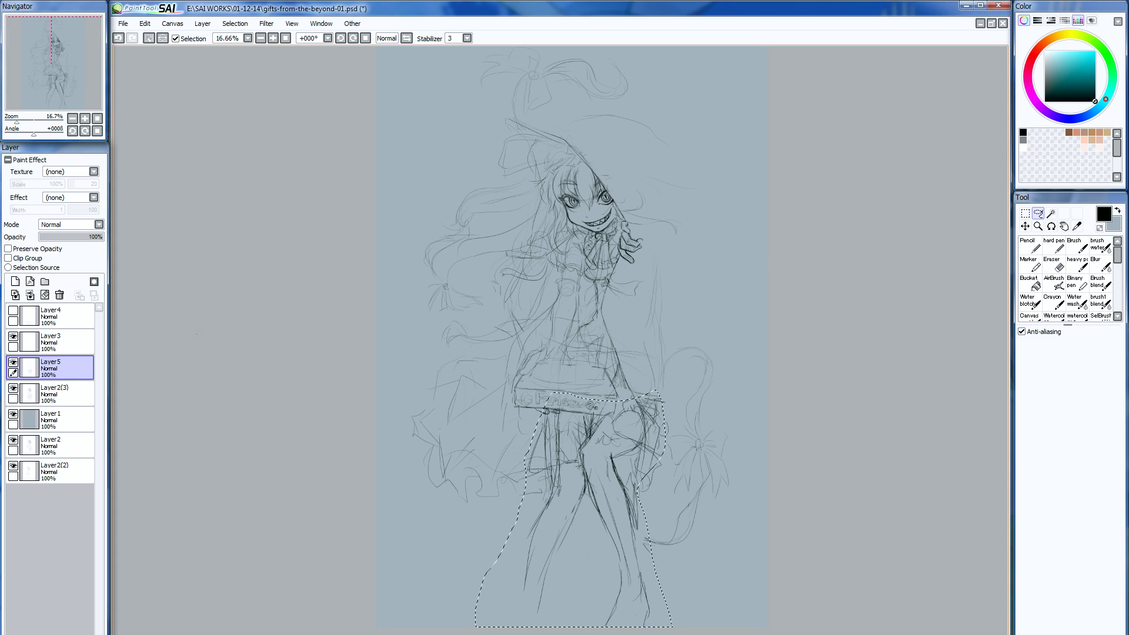
left_click(77, 400)
left_click(68, 368)
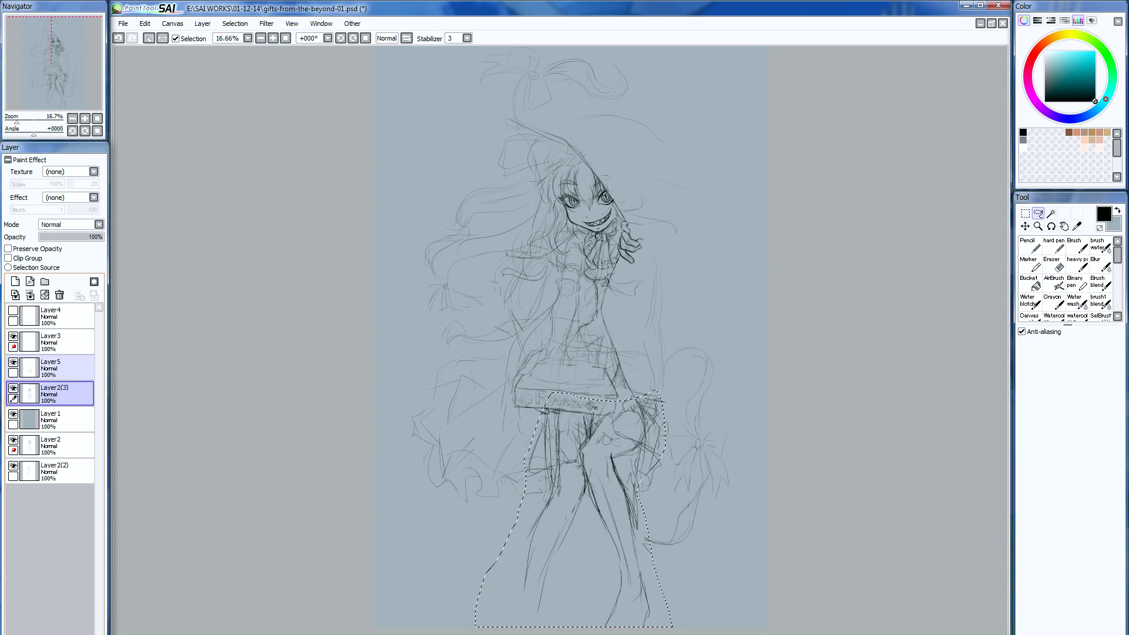
left_click(13, 362)
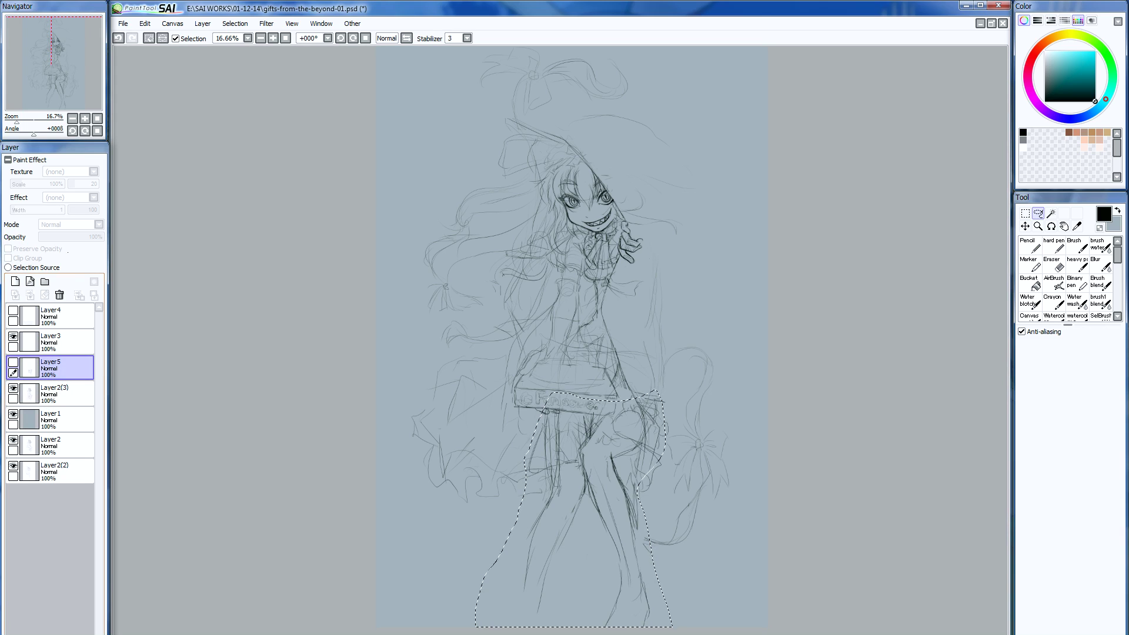
- Deselect the area and erase the legs and skirt lines below the book from Layer2(3)
key("ctrl+d")
left_click(1053, 265)
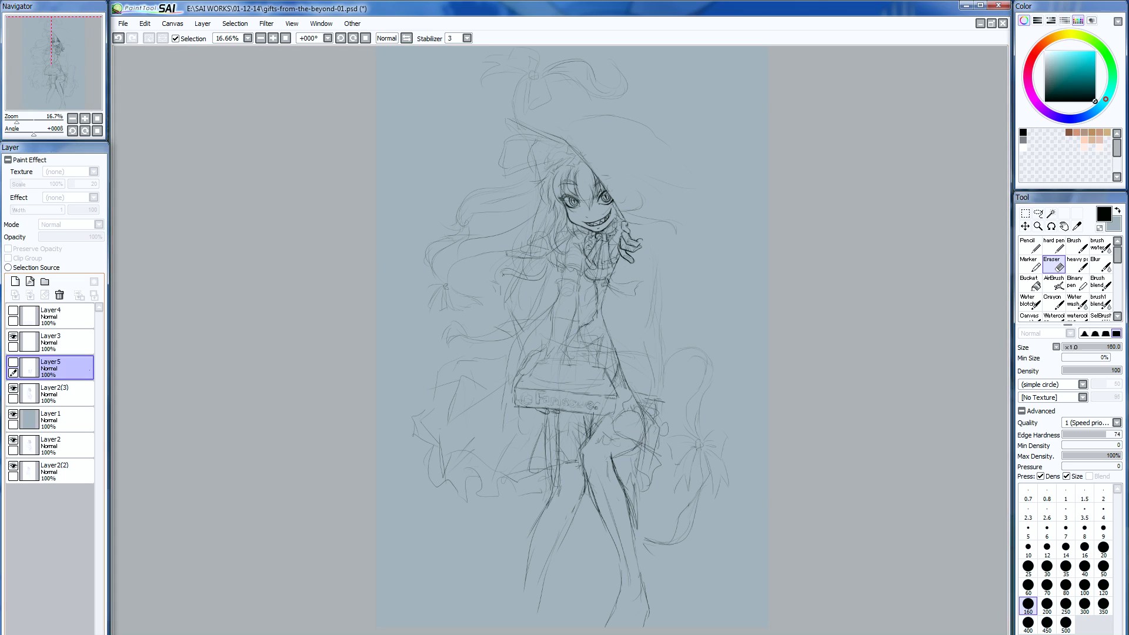
left_click(59, 394)
mouse_move(624, 462)
left_mouse_down()
mouse_move(620, 432)
mouse_move(588, 441)
mouse_move(575, 424)
mouse_move(556, 464)
mouse_move(550, 420)
mouse_move(541, 457)
mouse_move(585, 446)
mouse_move(625, 542)
mouse_move(658, 441)
mouse_move(647, 412)
mouse_move(660, 397)
mouse_move(617, 434)
mouse_move(598, 577)
mouse_move(594, 532)
mouse_move(590, 563)
mouse_move(644, 632)
mouse_move(527, 549)
mouse_move(529, 611)
left_mouse_up()
mouse_move(607, 361)
left_mouse_down()
mouse_move(600, 344)
mouse_move(600, 358)
mouse_move(579, 347)
mouse_move(588, 332)
left_mouse_up()
- Move Layer5 below Layer2(3), make it visible, and set it as the active layer
key("l")
left_click_drag(56, 368, 56, 412)
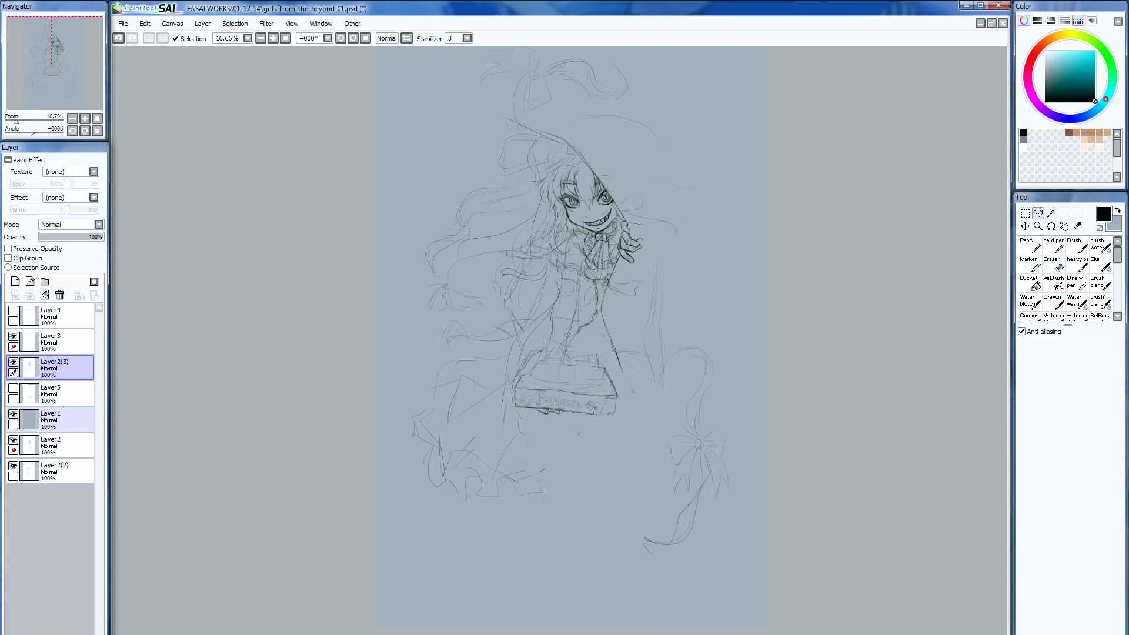
left_click(13, 388)
left_click(13, 399)
left_click(59, 393)
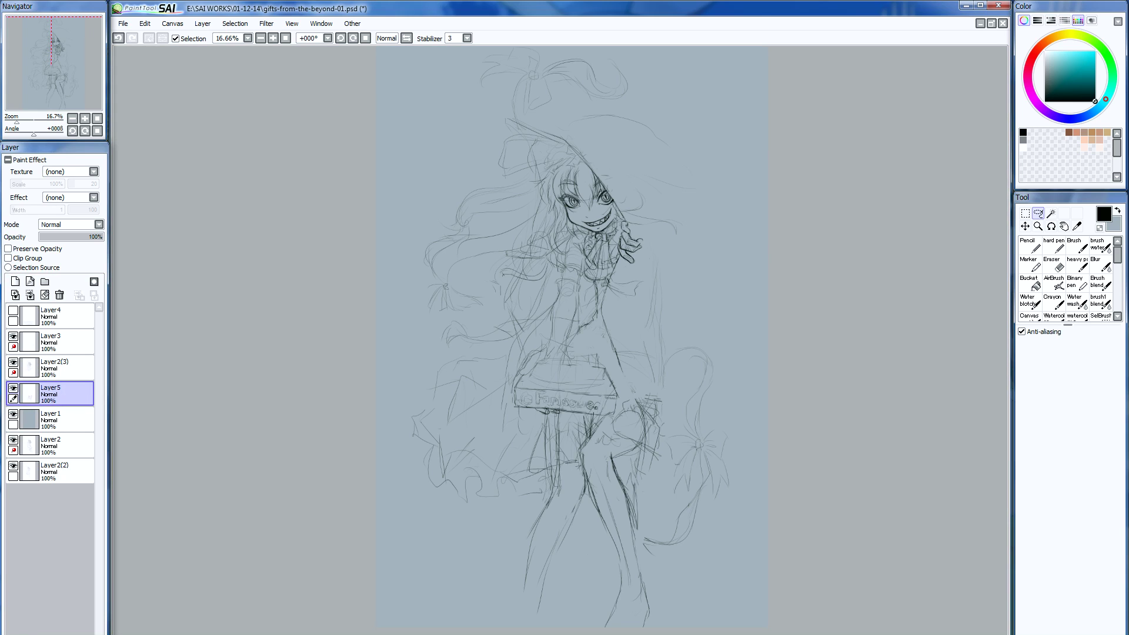
- Hide Layer2(3) and erase the skirt remnants and messy lines around the legs on Layer5
left_click(13, 362)
key("e")
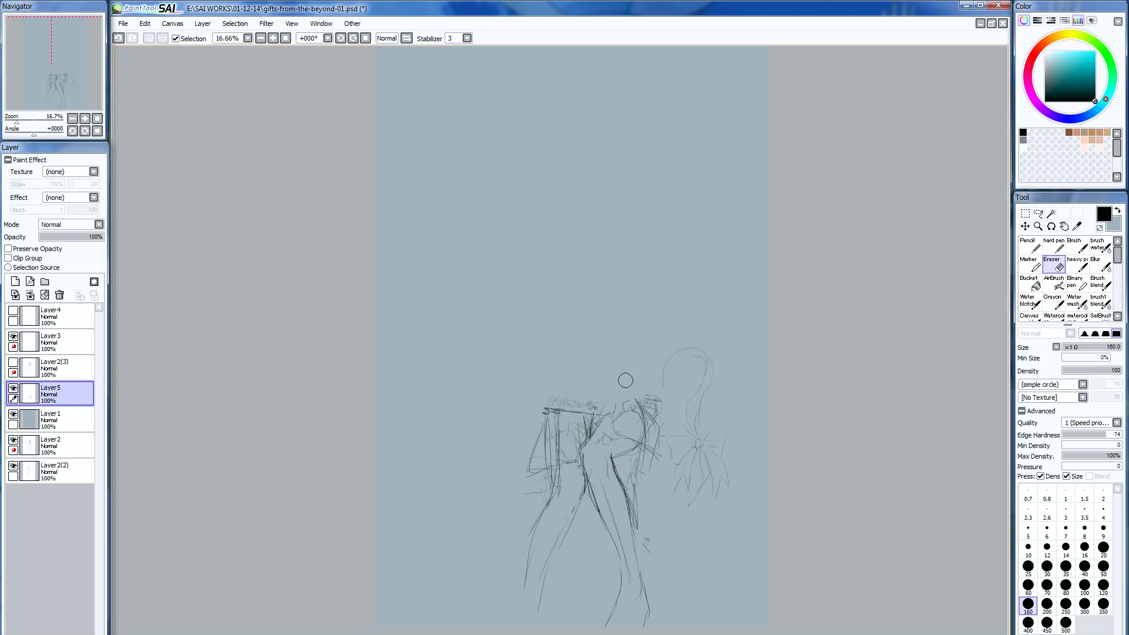
mouse_move(593, 415)
left_mouse_down()
mouse_move(576, 437)
mouse_move(582, 401)
mouse_move(569, 400)
mouse_move(571, 411)
mouse_move(571, 393)
mouse_move(551, 416)
mouse_move(558, 385)
mouse_move(538, 500)
mouse_move(528, 434)
left_mouse_up()
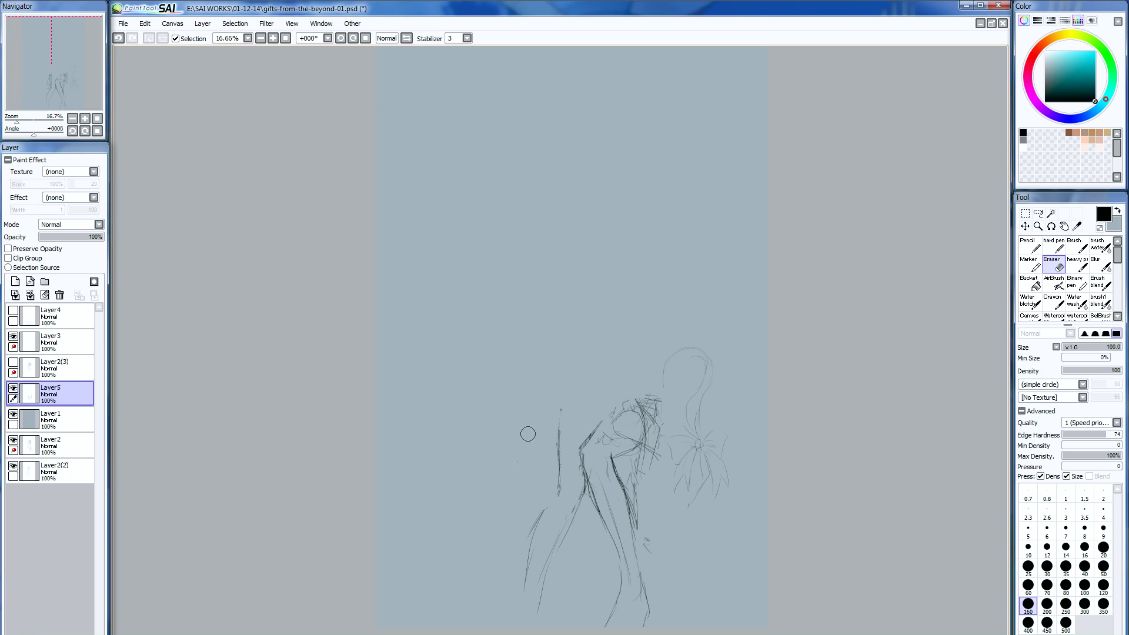
mouse_move(633, 408)
left_mouse_down()
mouse_move(634, 438)
mouse_move(615, 448)
mouse_move(629, 436)
mouse_move(621, 424)
mouse_move(606, 429)
mouse_move(620, 403)
mouse_move(648, 389)
mouse_move(665, 470)
mouse_move(711, 507)
mouse_move(652, 461)
mouse_move(659, 419)
mouse_move(645, 451)
mouse_move(648, 516)
mouse_move(628, 482)
mouse_move(670, 595)
left_mouse_up()
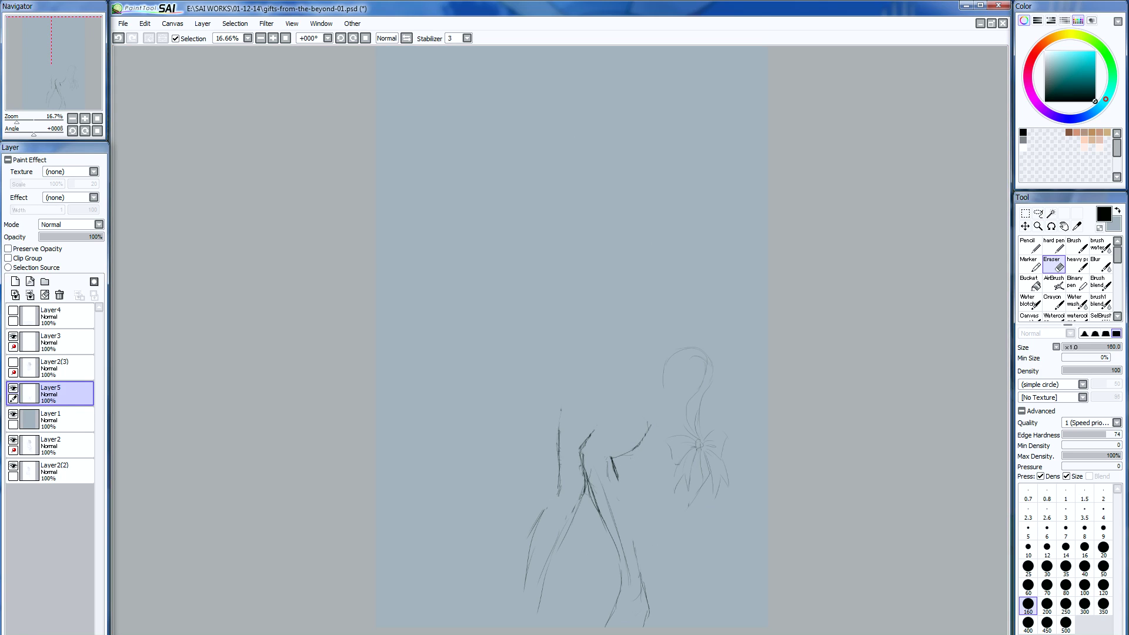
left_click_drag(594, 468, 624, 567)
- Sketch the right leg's shin, ankle oval and foot on Layer5, and show Layer2(3) again
key("l")
key("n")
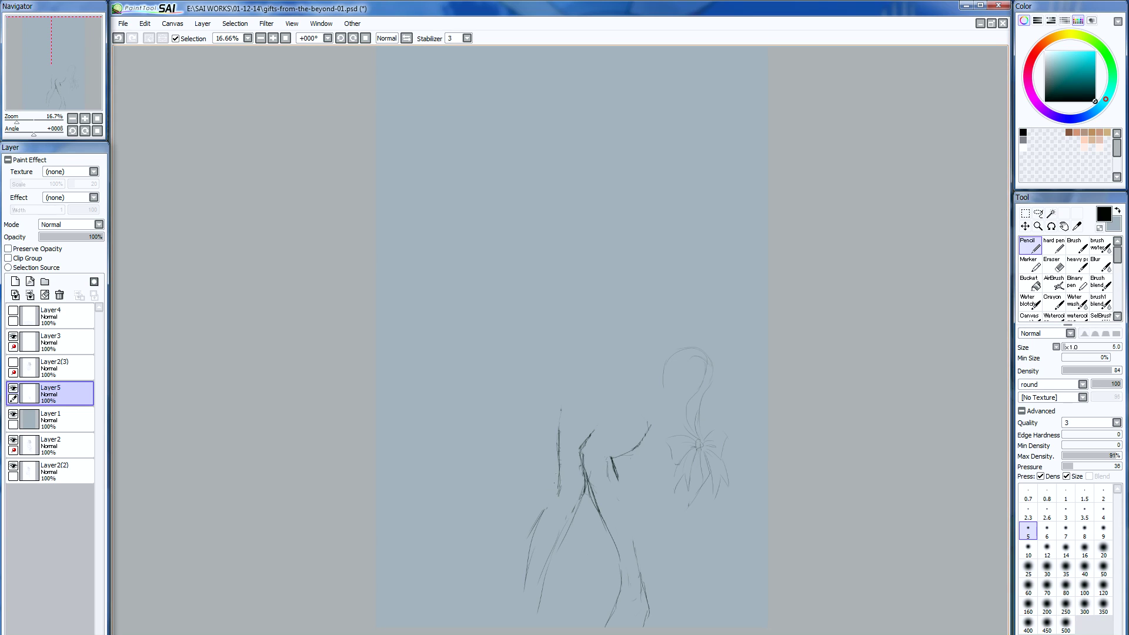
mouse_move(616, 462)
left_mouse_down()
mouse_move(634, 507)
mouse_move(620, 574)
left_mouse_up()
left_click_drag(641, 567, 651, 593)
left_click(13, 362)
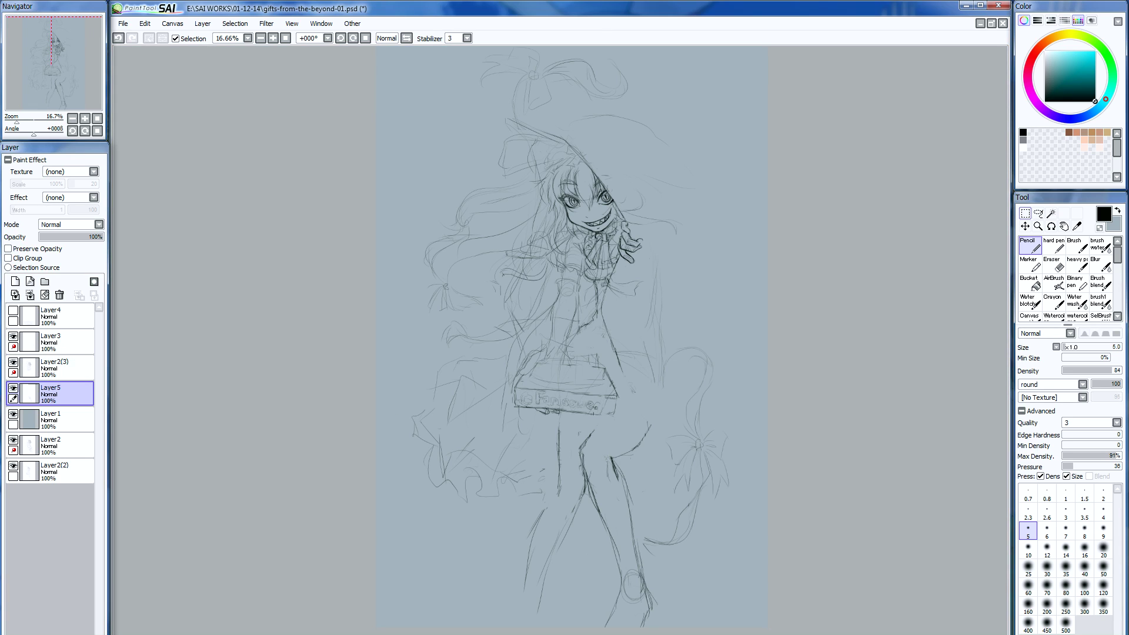
- Unlink Layer3 and Layer2(3), and move the legs on Layer5 slightly up toward the book
left_click(1024, 225)
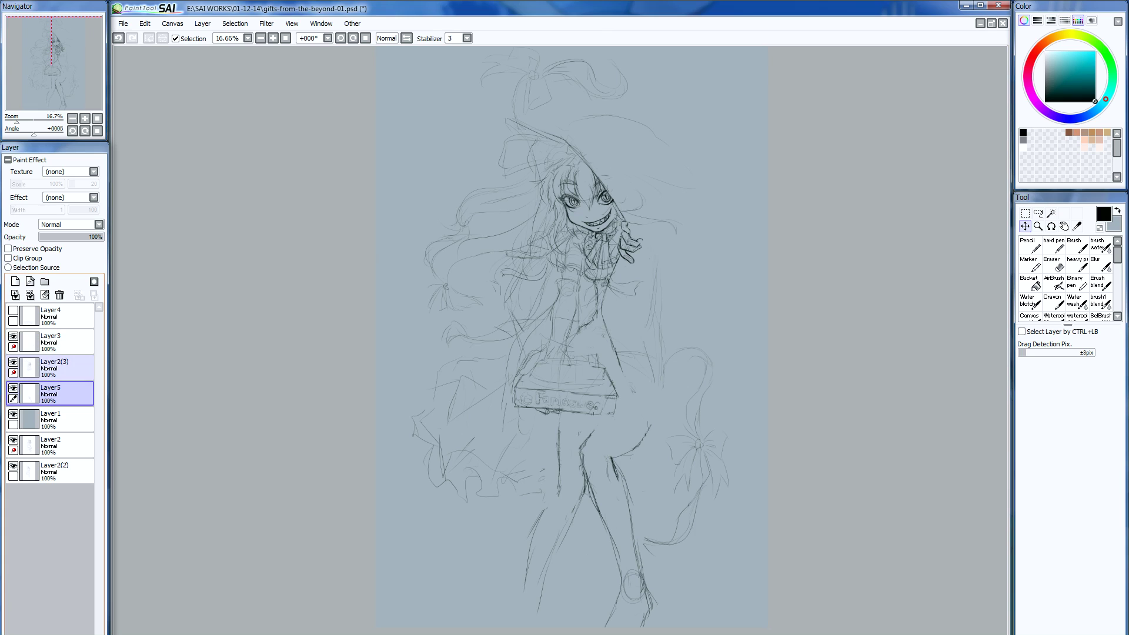
left_click(13, 347)
left_click_drag(617, 512, 593, 487)
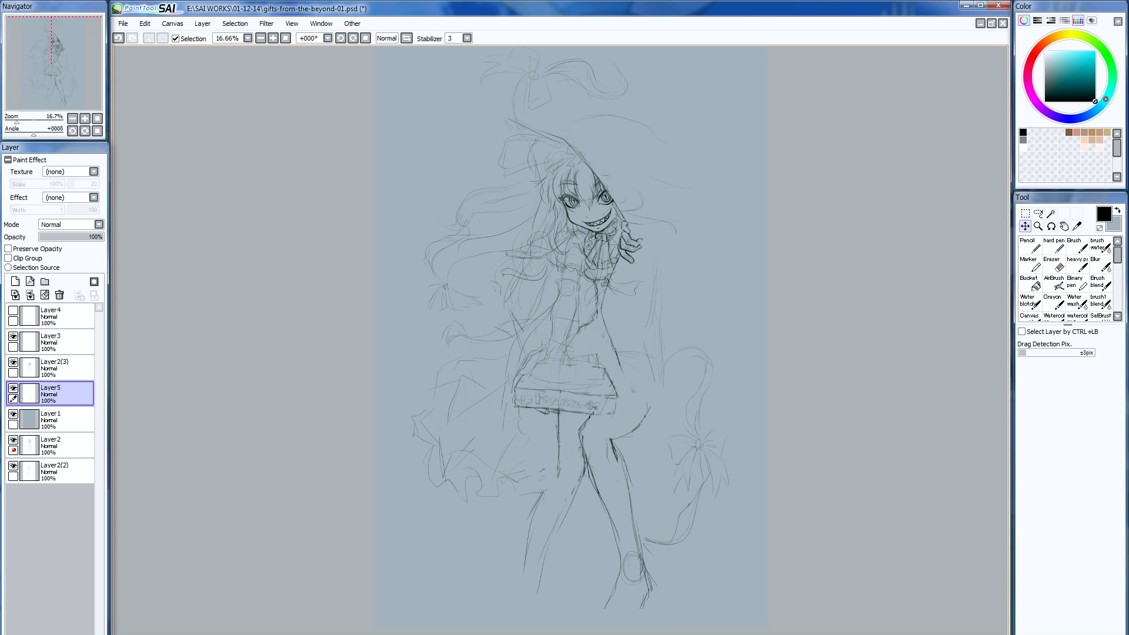
left_click(1029, 245)
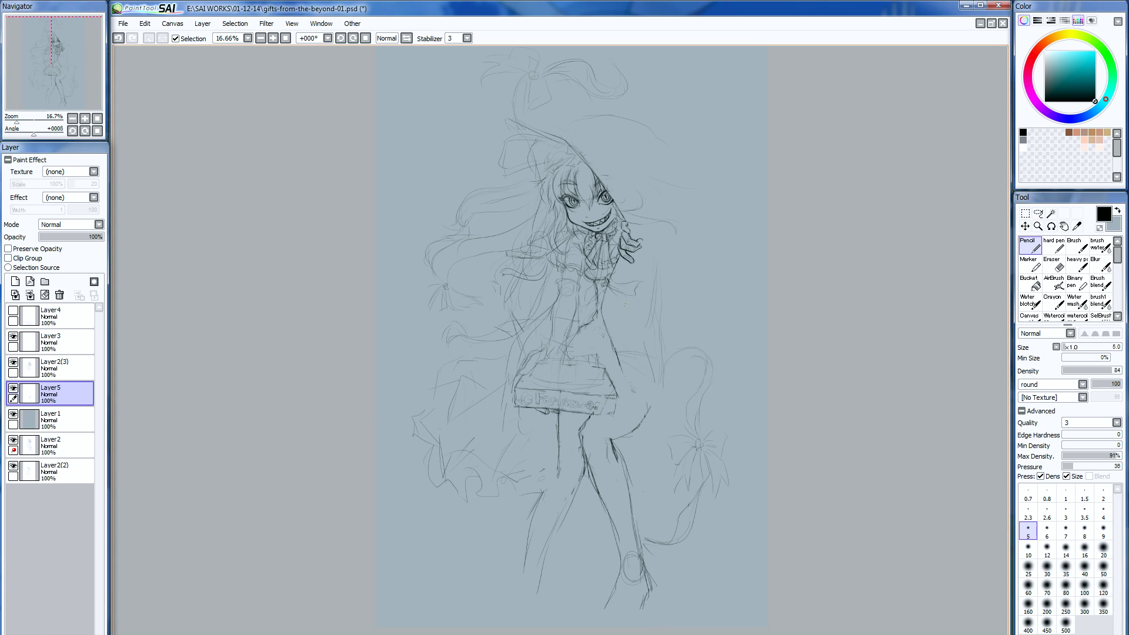
- Sketch the outer hip curve and the left leg's thigh, knee oval, shin and foot on Layer5
left_click_drag(665, 268, 662, 329)
mouse_move(656, 321)
left_mouse_down()
mouse_move(648, 349)
mouse_move(664, 394)
mouse_move(614, 438)
left_mouse_up()
mouse_move(609, 388)
left_mouse_down()
mouse_move(584, 427)
mouse_move(604, 387)
left_mouse_up()
mouse_move(579, 327)
left_mouse_down()
mouse_move(566, 349)
mouse_move(570, 393)
mouse_move(596, 400)
mouse_move(595, 414)
left_mouse_up()
left_click_drag(569, 340, 559, 411)
mouse_move(564, 378)
left_mouse_down()
mouse_move(562, 448)
mouse_move(595, 467)
mouse_move(558, 479)
mouse_move(569, 515)
mouse_move(533, 514)
left_mouse_up()
left_click_drag(587, 489, 544, 537)
left_click_drag(566, 456, 507, 532)
mouse_move(559, 505)
left_mouse_down()
mouse_move(500, 525)
mouse_move(510, 577)
mouse_move(496, 544)
mouse_move(483, 574)
mouse_move(519, 600)
left_mouse_up()
- Erase the right leg below the book and the left knee and shin lines, and darken the lower hip curve
key("e")
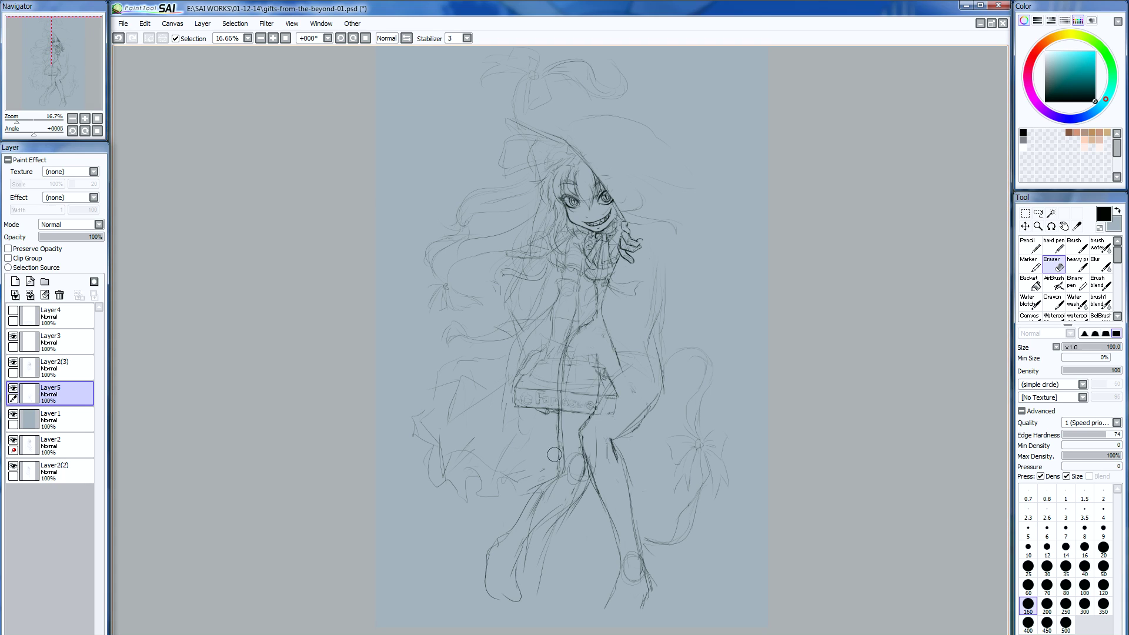
mouse_move(543, 511)
left_mouse_down()
mouse_move(562, 483)
mouse_move(578, 481)
mouse_move(536, 564)
left_mouse_up()
mouse_move(612, 435)
left_mouse_down()
mouse_move(598, 463)
mouse_move(588, 418)
mouse_move(585, 456)
left_mouse_up()
key("n")
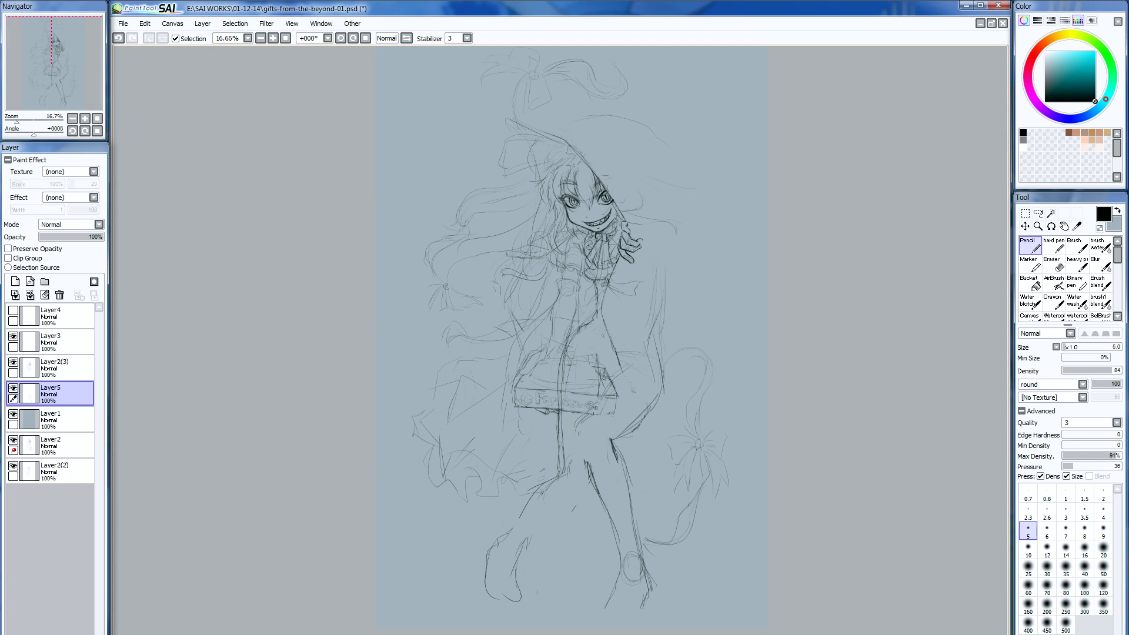
left_click_drag(576, 424, 583, 462)
mouse_move(664, 390)
left_mouse_down()
mouse_move(611, 433)
mouse_move(647, 585)
mouse_move(583, 447)
left_mouse_up()
key("e")
left_click_drag(604, 572, 612, 594)
key("n")
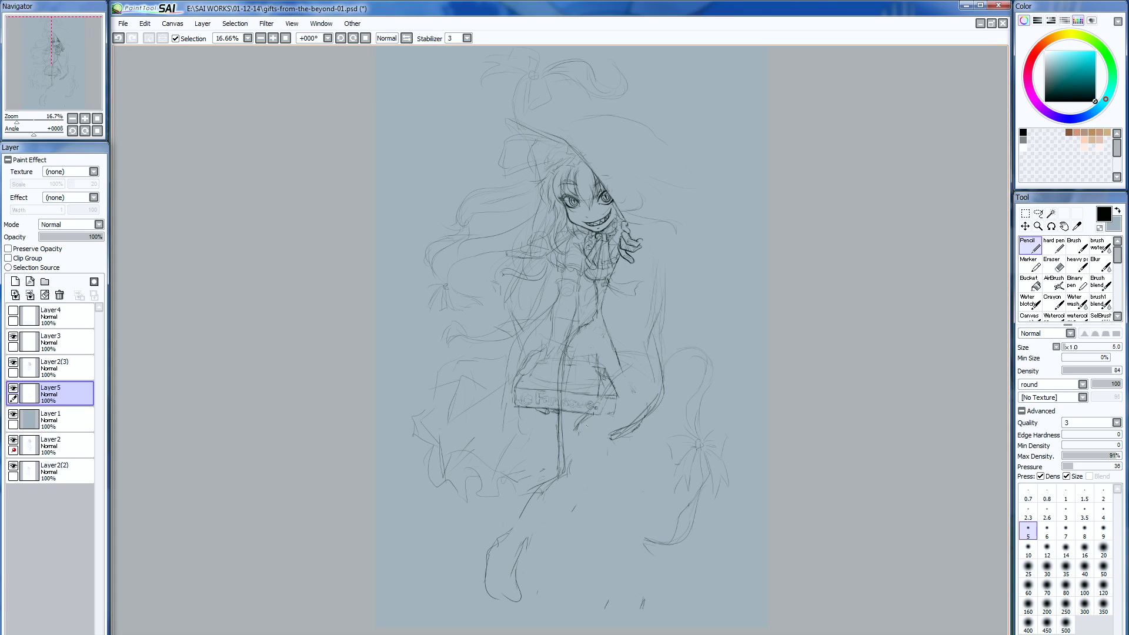
- Redraw the right leg from the knee down with a slimmer calf and a foot pointing downward
mouse_move(570, 427)
left_mouse_down()
mouse_move(582, 461)
mouse_move(613, 458)
mouse_move(608, 439)
mouse_move(630, 499)
left_mouse_up()
mouse_move(593, 414)
left_mouse_down()
mouse_move(572, 434)
mouse_move(613, 524)
left_mouse_up()
left_click_drag(605, 445, 637, 538)
left_click_drag(585, 473, 623, 550)
mouse_move(591, 480)
left_mouse_down()
mouse_move(620, 557)
mouse_move(651, 577)
mouse_move(619, 571)
mouse_move(651, 578)
mouse_move(641, 599)
left_mouse_up()
left_click_drag(641, 591, 630, 609)
left_click_drag(614, 568, 607, 594)
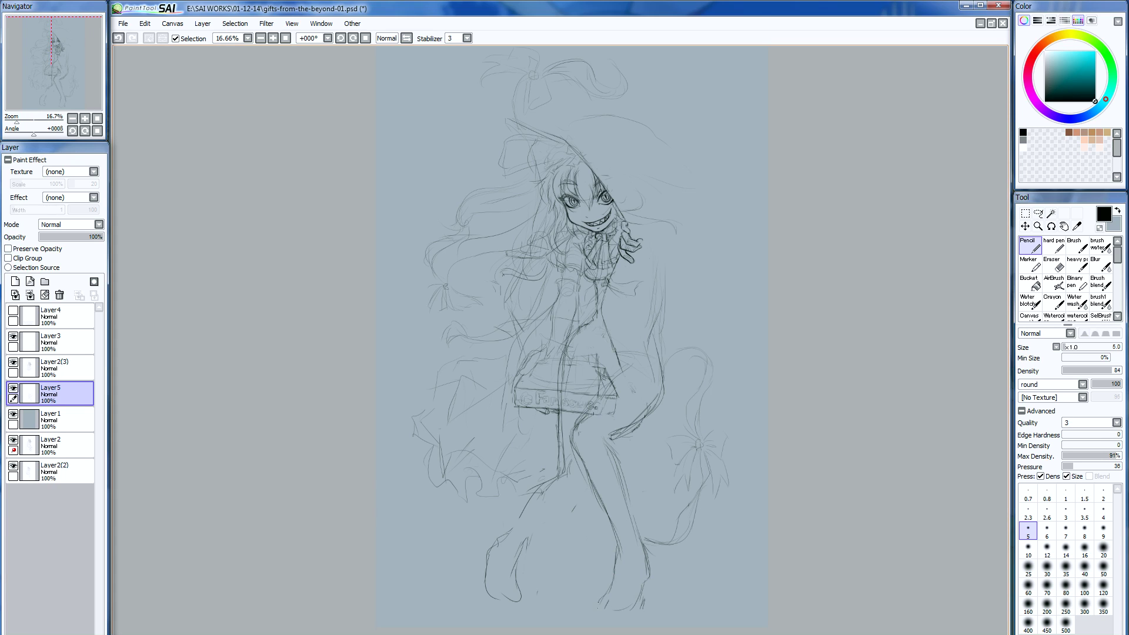
- Redraw the left leg's knee, shin and foot, and erase the lower shin and foot
key("e")
key("n")
mouse_move(565, 363)
left_mouse_down()
mouse_move(561, 442)
mouse_move(588, 450)
mouse_move(511, 510)
left_mouse_up()
left_click_drag(587, 478, 538, 533)
left_click_drag(556, 465, 503, 534)
left_click_drag(568, 491, 529, 532)
mouse_move(499, 543)
left_mouse_down()
mouse_move(477, 563)
mouse_move(490, 616)
left_mouse_up()
left_click_drag(508, 569, 504, 623)
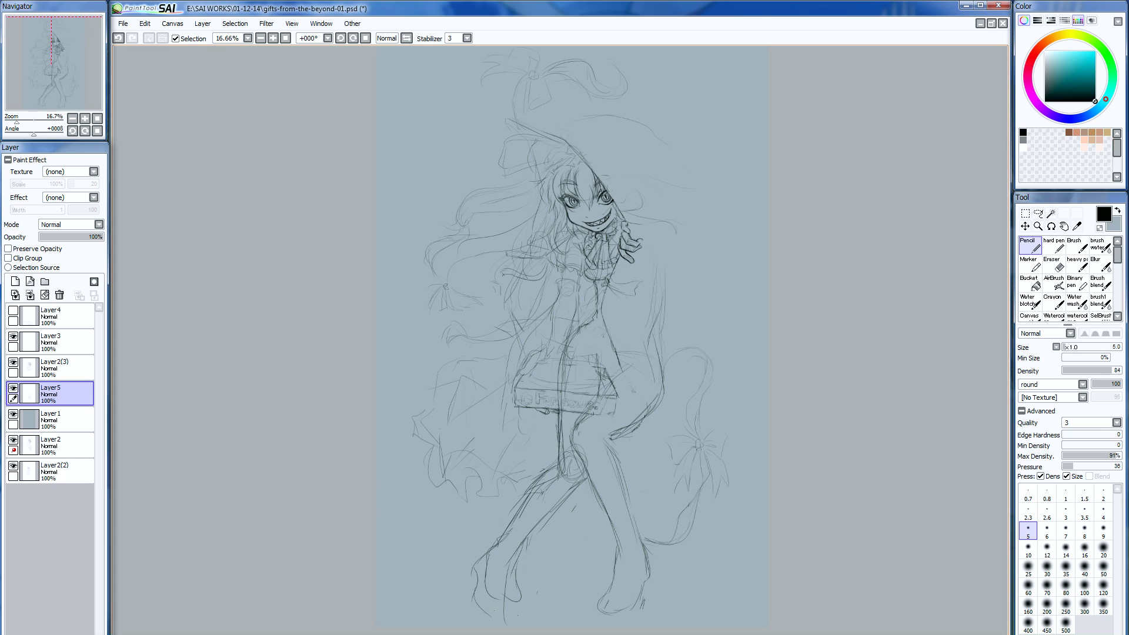
key("e")
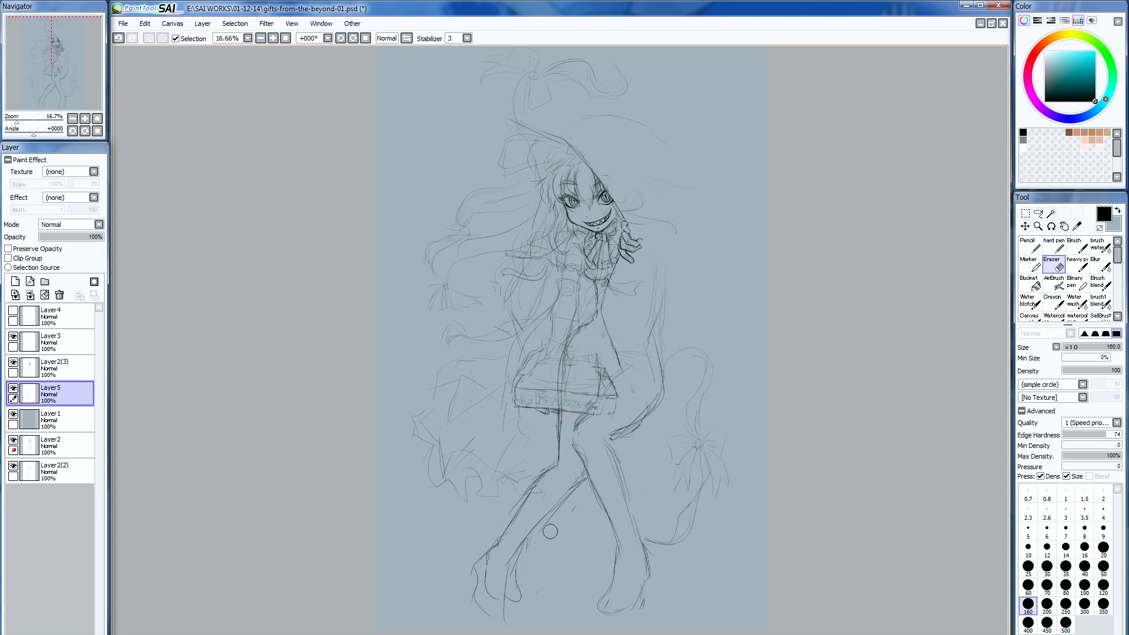
mouse_move(524, 569)
left_mouse_down()
mouse_move(556, 505)
mouse_move(516, 560)
mouse_move(480, 575)
mouse_move(470, 597)
left_mouse_up()
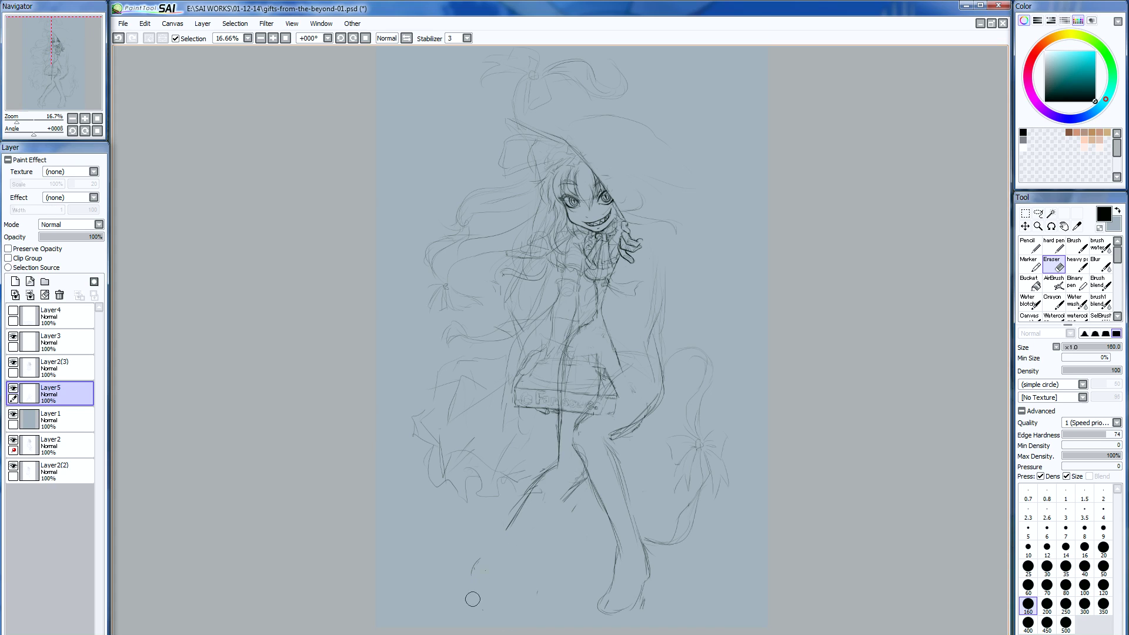
key("n")
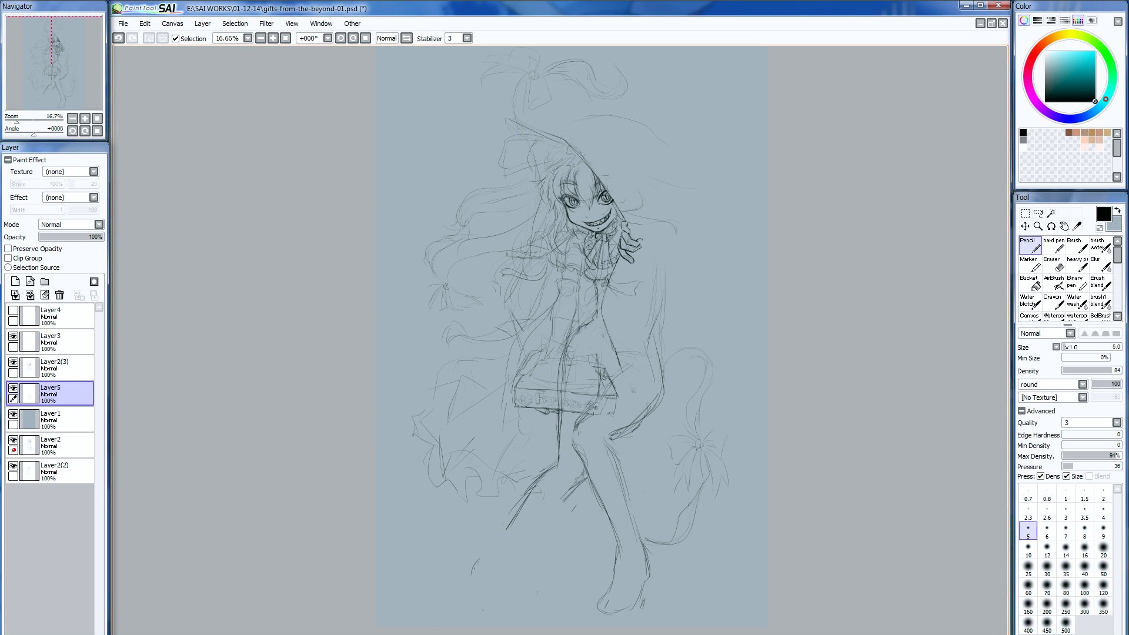
- Sketch the waist line, a wide sleeve extending sideways behind the raised hand, and long hanging strands beside the torso
left_click_drag(588, 332, 647, 357)
left_click_drag(596, 313, 582, 324)
left_click_drag(597, 317, 588, 329)
left_click_drag(666, 259, 656, 310)
mouse_move(645, 223)
left_mouse_down()
mouse_move(693, 219)
mouse_move(654, 247)
mouse_move(696, 249)
left_mouse_up()
left_click_drag(651, 219, 670, 215)
left_click_drag(657, 274, 671, 320)
mouse_move(627, 272)
left_mouse_down()
mouse_move(652, 278)
mouse_move(609, 335)
mouse_move(626, 342)
mouse_move(624, 416)
left_mouse_up()
left_click_drag(649, 371, 648, 411)
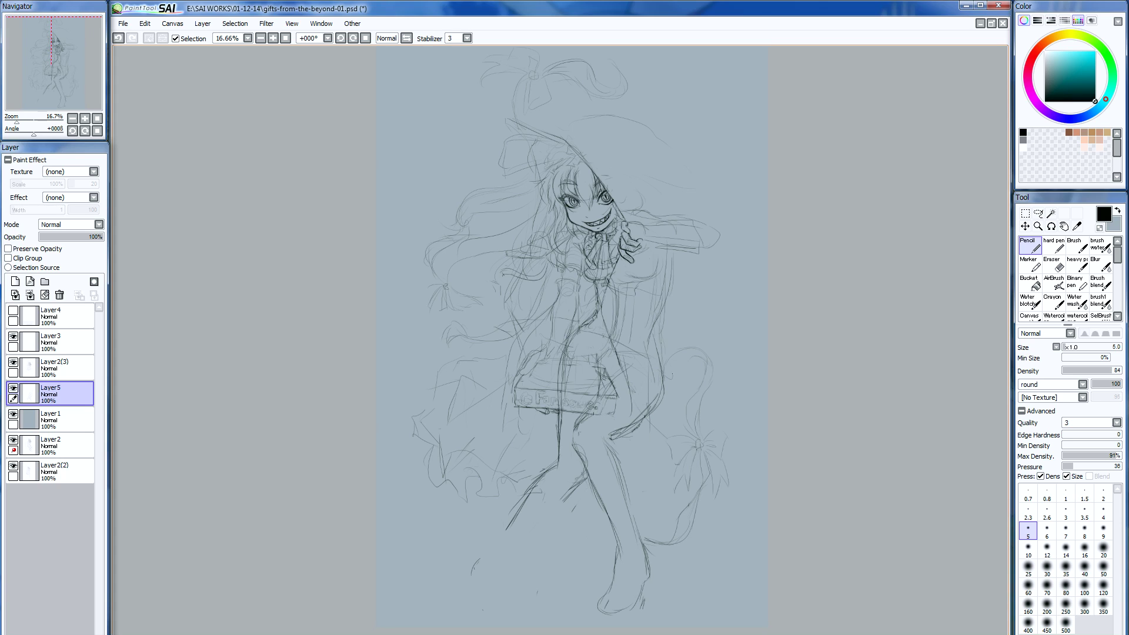
- Redraw the right hip and thigh as a narrower curve and erase the old outer curve
left_click_drag(606, 327, 659, 391)
mouse_move(663, 410)
left_mouse_down()
mouse_move(657, 442)
mouse_move(669, 453)
mouse_move(634, 356)
mouse_move(644, 412)
left_mouse_up()
key("e")
key("n")
mouse_move(634, 373)
left_mouse_down()
mouse_move(646, 413)
mouse_move(642, 390)
left_mouse_up()
left_click_drag(620, 348, 639, 384)
mouse_move(600, 304)
left_mouse_down()
mouse_move(650, 410)
mouse_move(637, 424)
left_mouse_up()
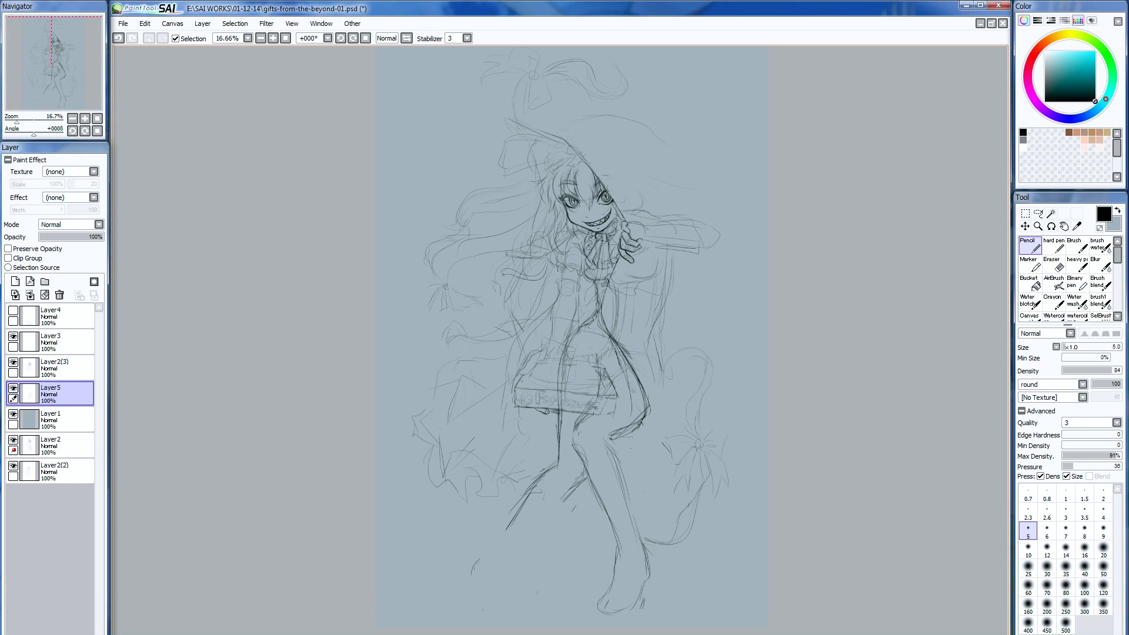
- Redraw the right knee, shin and foot angled further outward, and erase the old foot
left_click_drag(625, 480, 629, 450)
mouse_move(579, 519)
left_mouse_down()
mouse_move(604, 491)
mouse_move(618, 507)
left_mouse_up()
left_click_drag(636, 428, 625, 477)
left_click_drag(618, 466, 576, 422)
mouse_move(601, 463)
left_mouse_down()
mouse_move(585, 493)
mouse_move(626, 493)
mouse_move(634, 522)
left_mouse_up()
mouse_move(592, 481)
left_mouse_down()
mouse_move(625, 540)
mouse_move(670, 557)
mouse_move(660, 596)
left_mouse_up()
left_click_drag(617, 538, 626, 561)
mouse_move(625, 556)
left_mouse_down()
mouse_move(635, 591)
mouse_move(656, 592)
mouse_move(663, 565)
mouse_move(661, 597)
mouse_move(632, 612)
left_mouse_up()
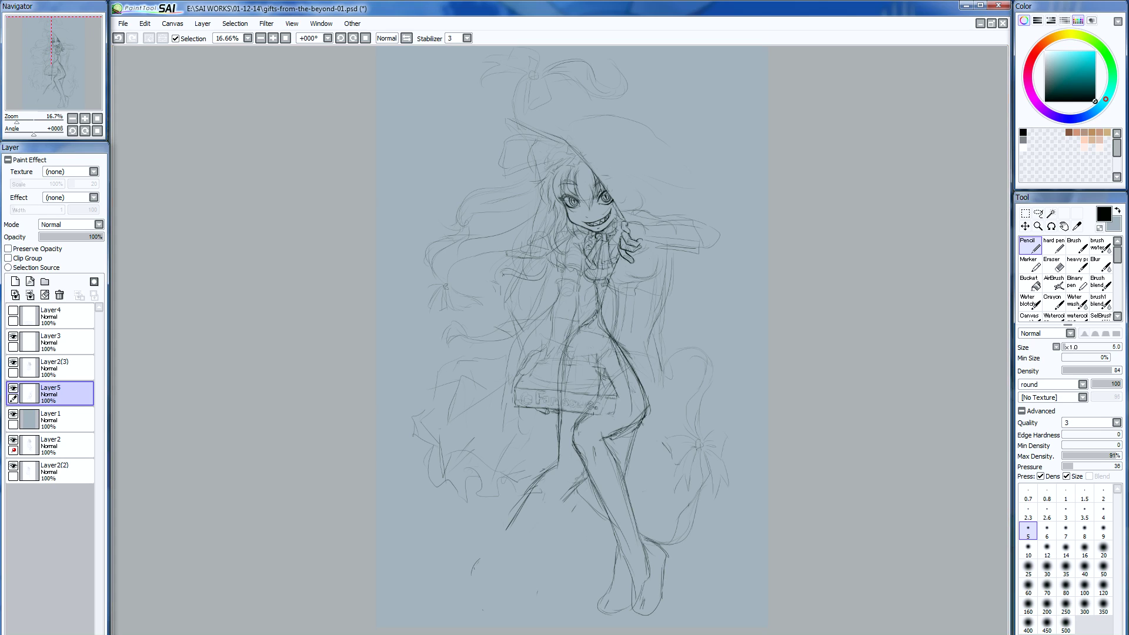
key("e")
mouse_move(641, 549)
left_mouse_down()
mouse_move(645, 568)
mouse_move(621, 556)
mouse_move(607, 581)
mouse_move(612, 622)
left_mouse_up()
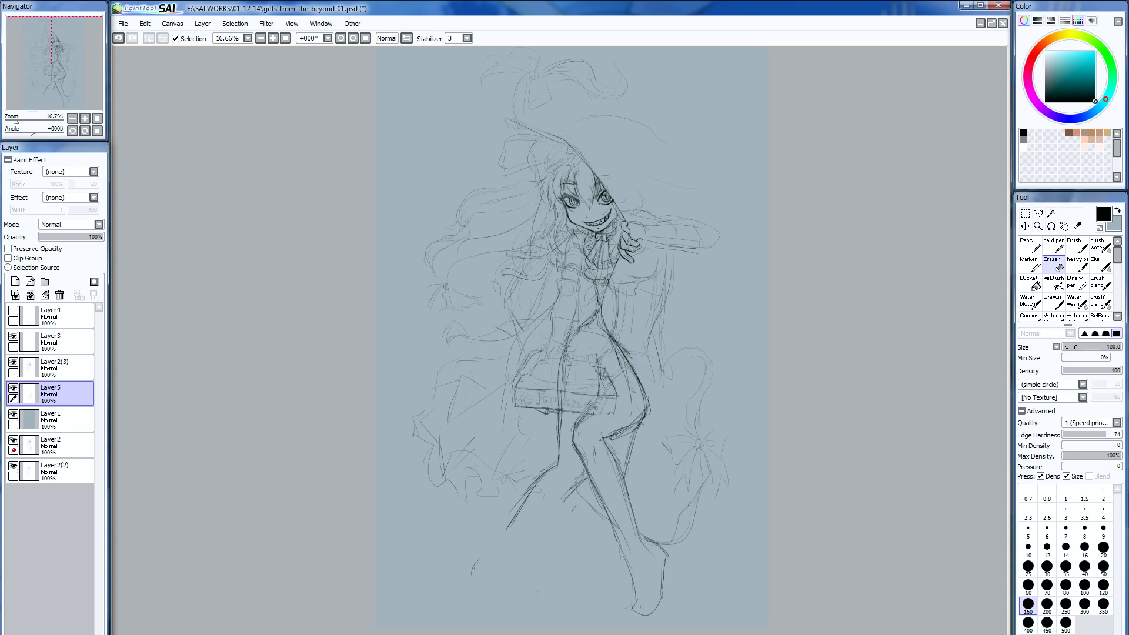
key("n")
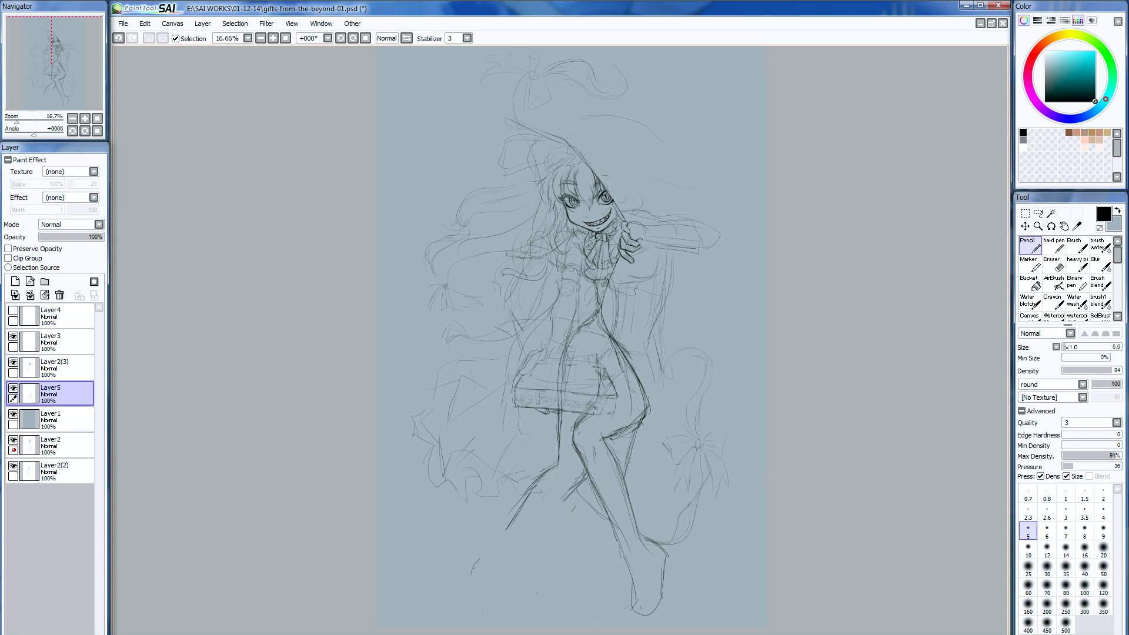
- Sketch the left shin again and add a rounded foot at its lower end
mouse_move(570, 489)
left_mouse_down()
mouse_move(515, 561)
mouse_move(549, 487)
mouse_move(511, 550)
left_mouse_up()
mouse_move(523, 509)
left_mouse_down()
mouse_move(497, 559)
mouse_move(510, 590)
mouse_move(480, 584)
left_mouse_up()
mouse_move(482, 570)
left_mouse_down()
mouse_move(482, 617)
mouse_move(514, 621)
mouse_move(517, 594)
mouse_move(525, 628)
mouse_move(504, 616)
mouse_move(511, 633)
mouse_move(510, 587)
mouse_move(514, 628)
left_mouse_up()
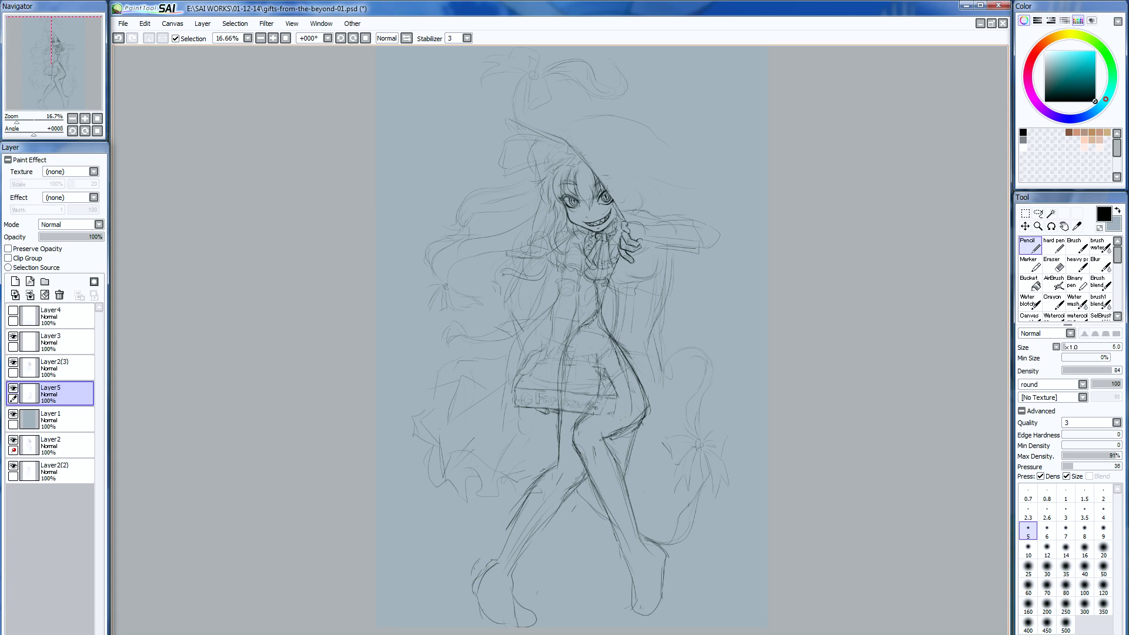
- Sketch a band around the right thigh and ragged skirt hem lines around and behind the legs
left_click_drag(619, 397, 635, 425)
left_click_drag(607, 368, 660, 405)
left_click_drag(628, 363, 611, 375)
left_click_drag(568, 438, 528, 475)
left_click_drag(549, 413, 522, 450)
mouse_move(595, 529)
left_mouse_down()
mouse_move(570, 542)
mouse_move(563, 522)
mouse_move(528, 531)
mouse_move(490, 515)
left_mouse_up()
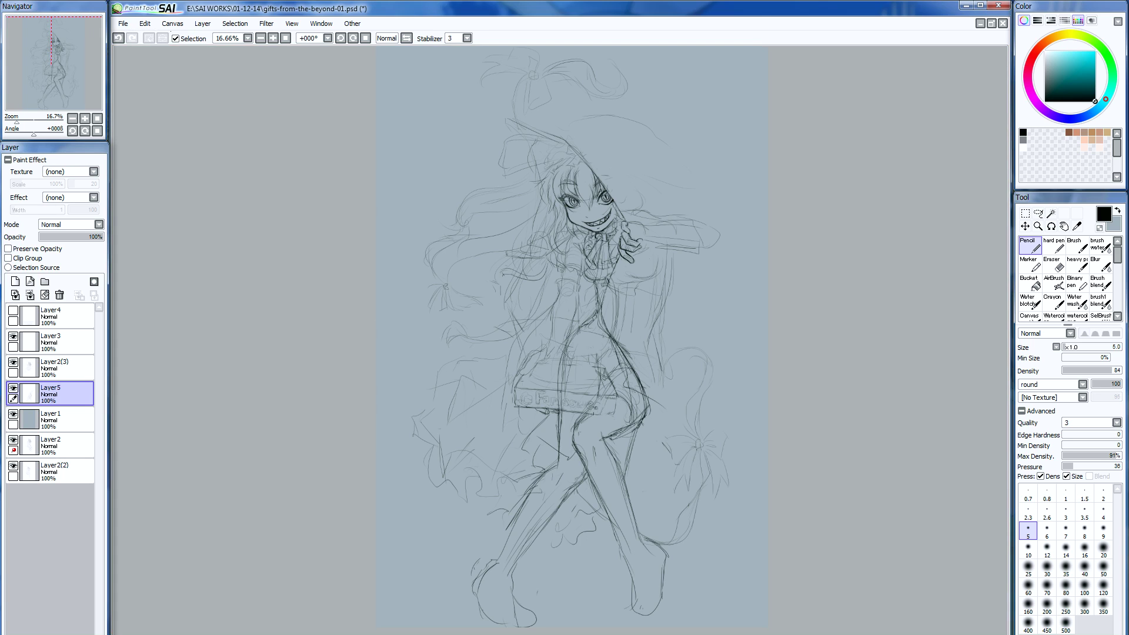
- Increase the canvas height to 7000 pixels
left_click(172, 23)
left_click(193, 48)
key("Tab")
left_click_drag(257, 96, 252, 96)
key("Delete")
type("7000")
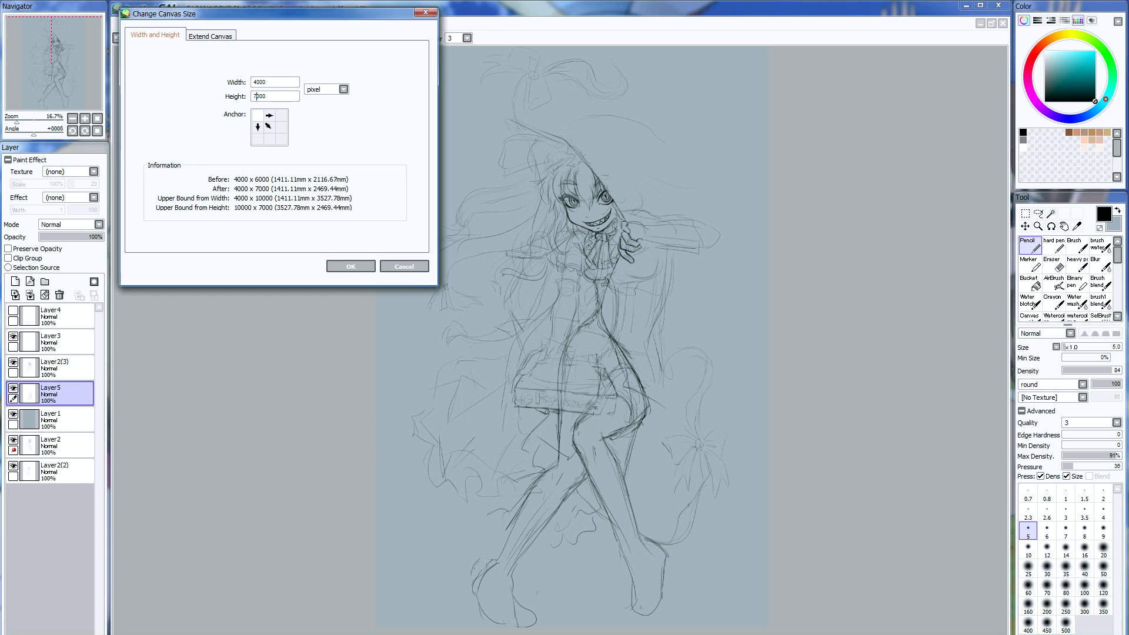
key("Return")
- Fill the new blank strip on Layer1 with the blue-grey background colour using the Bucket
left_click(66, 419)
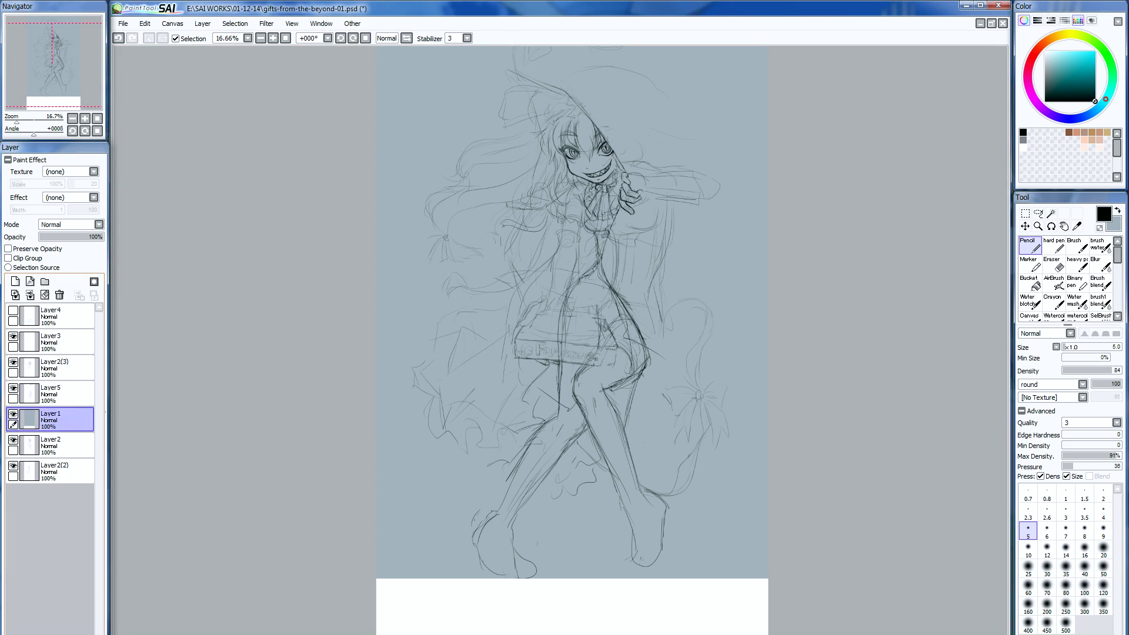
key("x")
left_click(1029, 282)
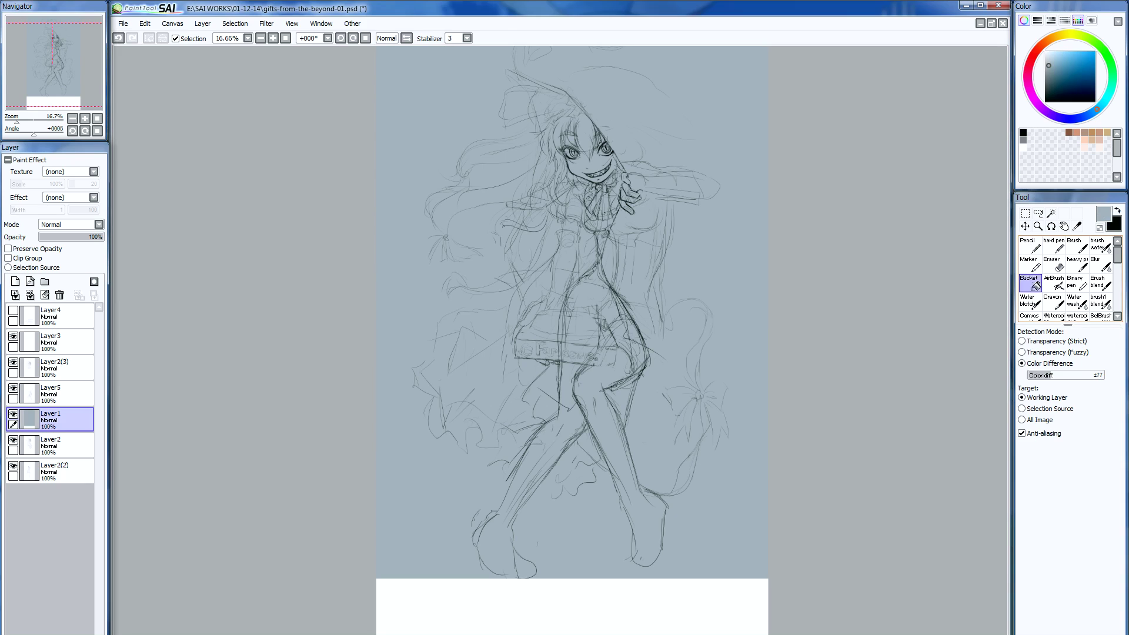
left_click(571, 605)
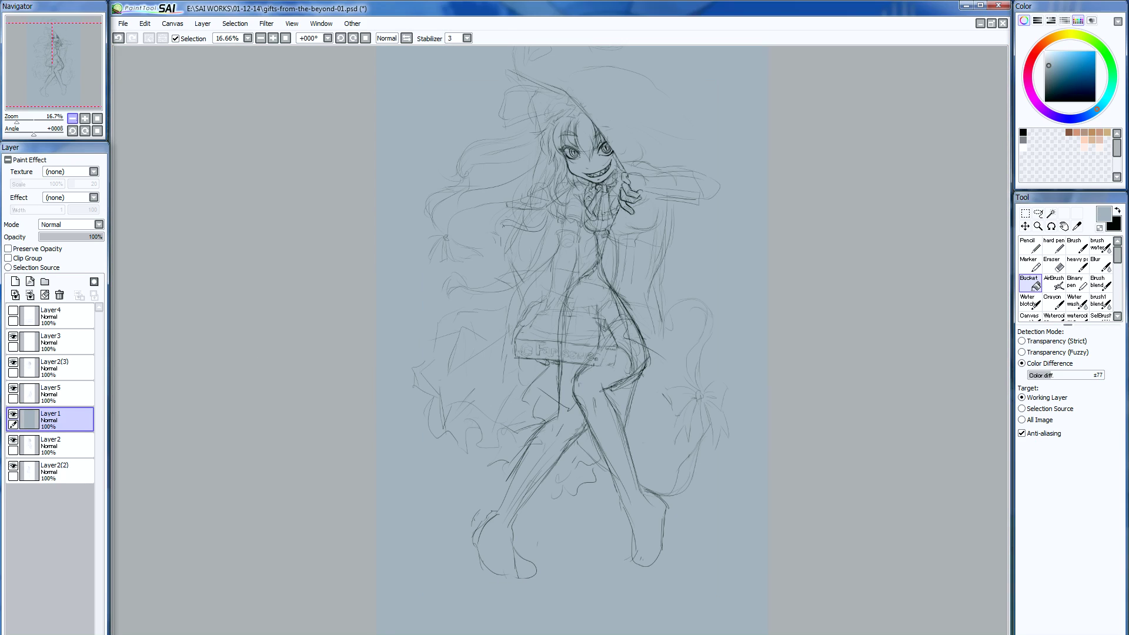
- Make Layer5 active again and erase the left foot and lower shin
left_click(73, 118)
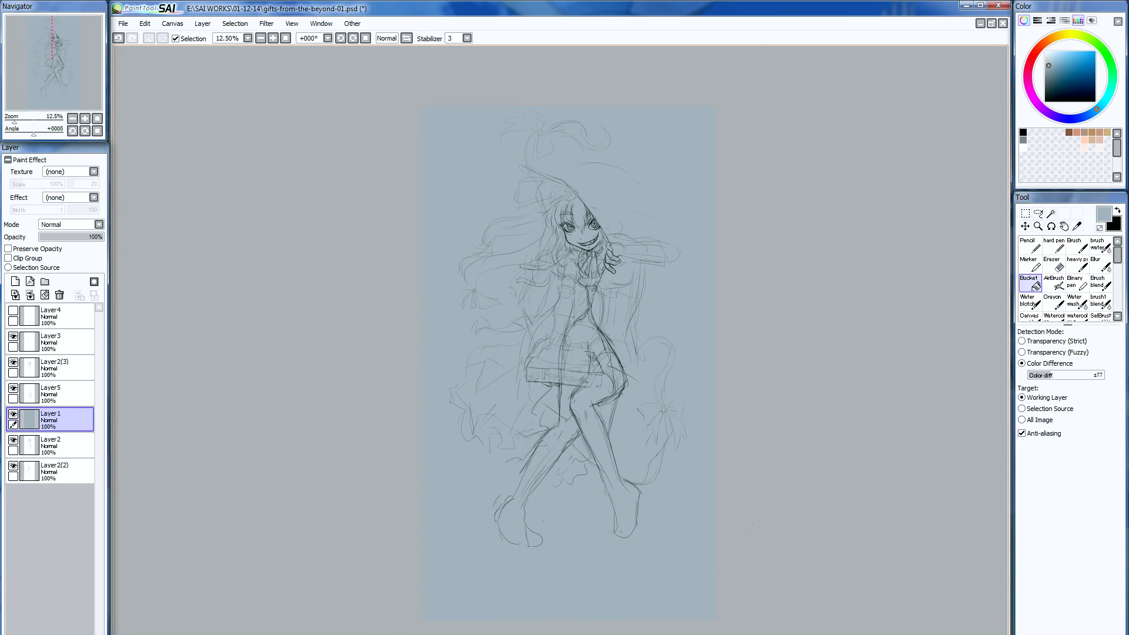
key("e")
left_click(58, 392)
left_click(13, 450)
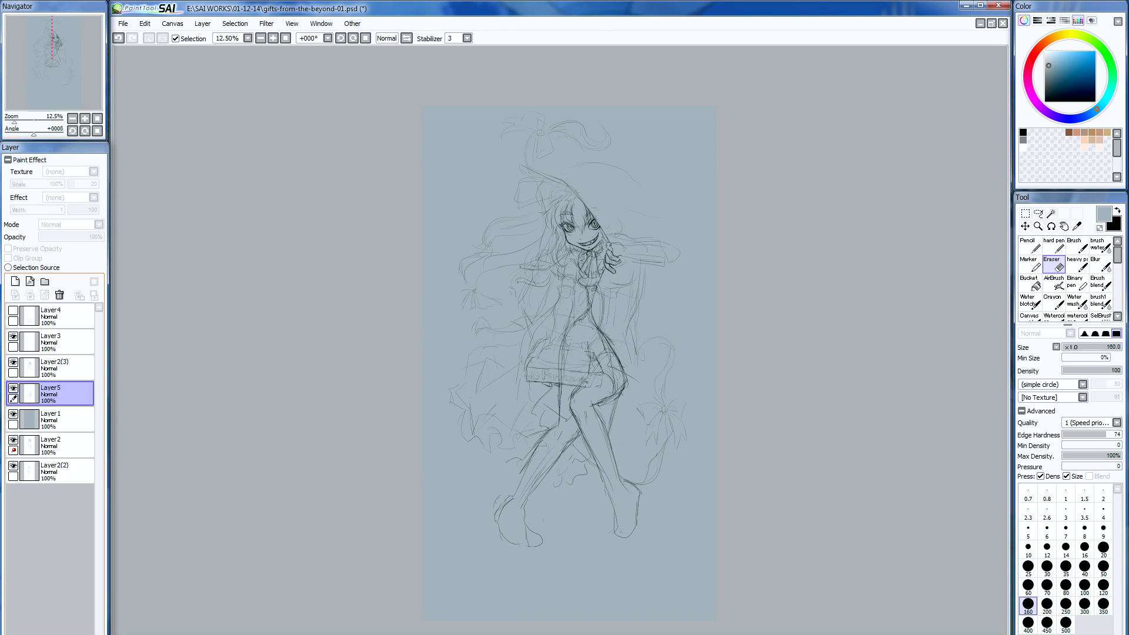
left_click(84, 118)
scroll(174, 285, "down", 2)
mouse_move(515, 441)
left_mouse_down()
mouse_move(541, 467)
mouse_move(479, 486)
mouse_move(497, 429)
left_mouse_up()
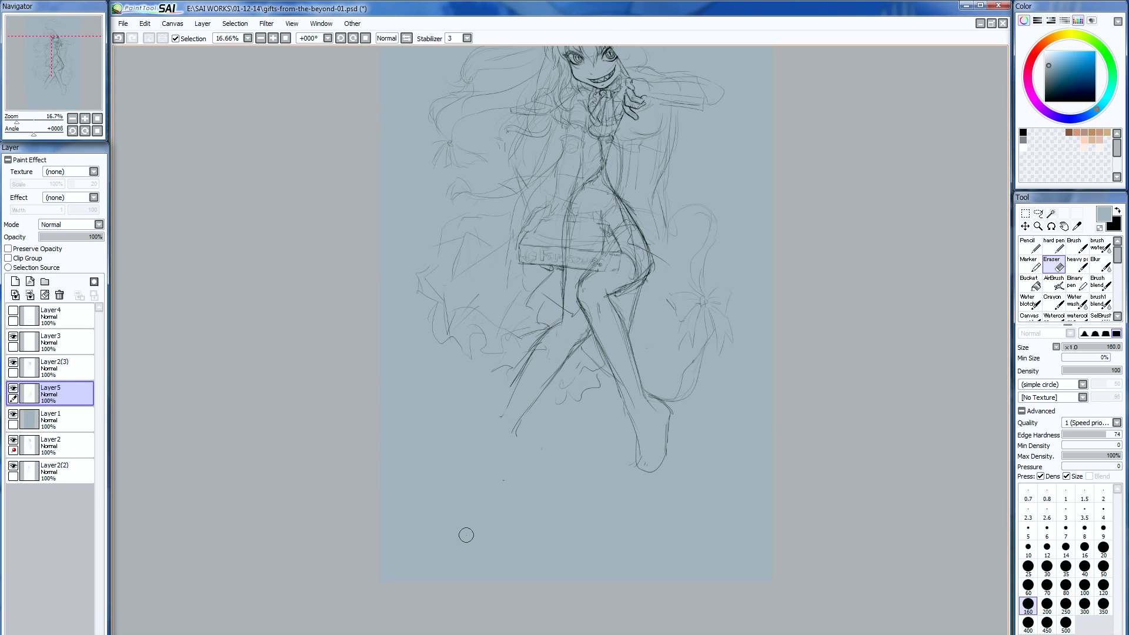
- Redraw the left knee, shin, ankle oval and foot in black with the Pencil, extending the leg further outward
key("g")
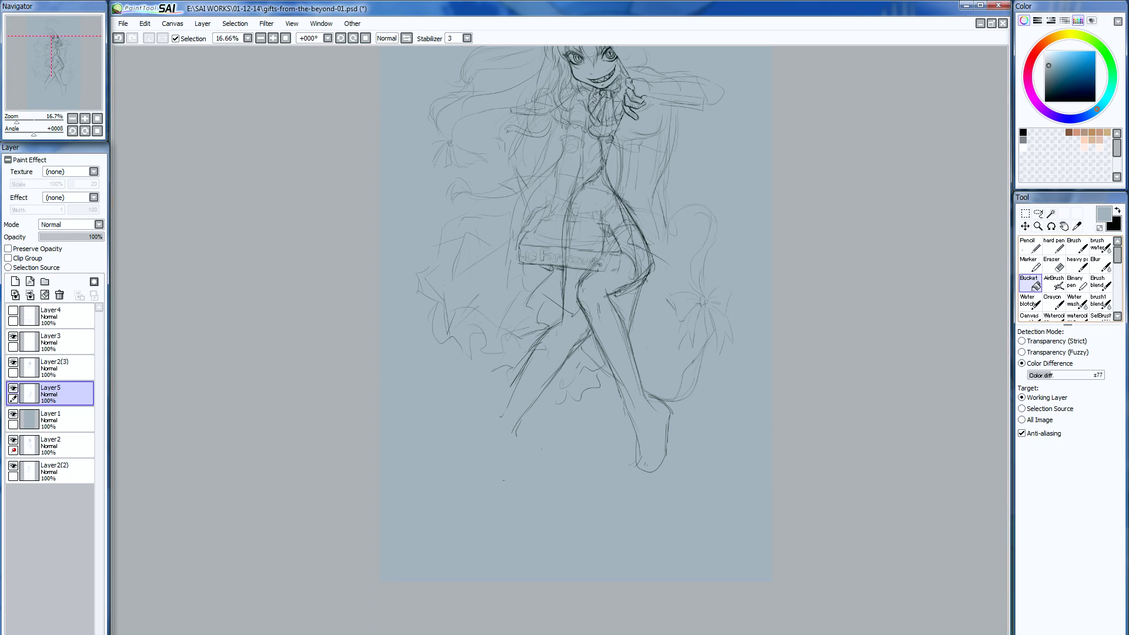
key("n")
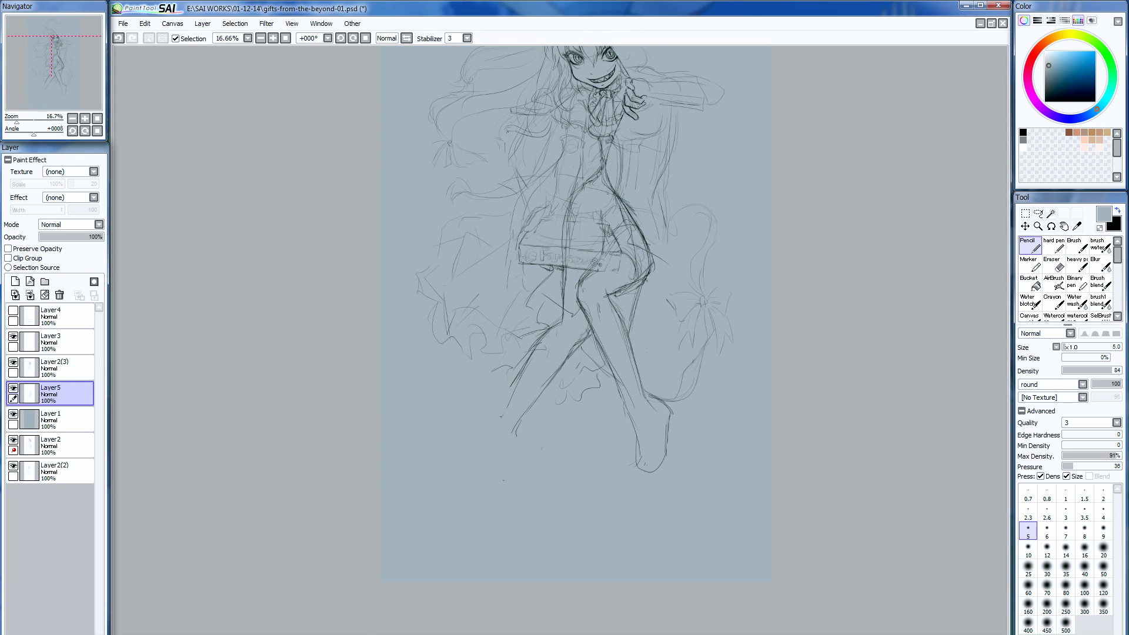
key("x")
left_click_drag(562, 268, 560, 316)
left_click_drag(595, 271, 578, 337)
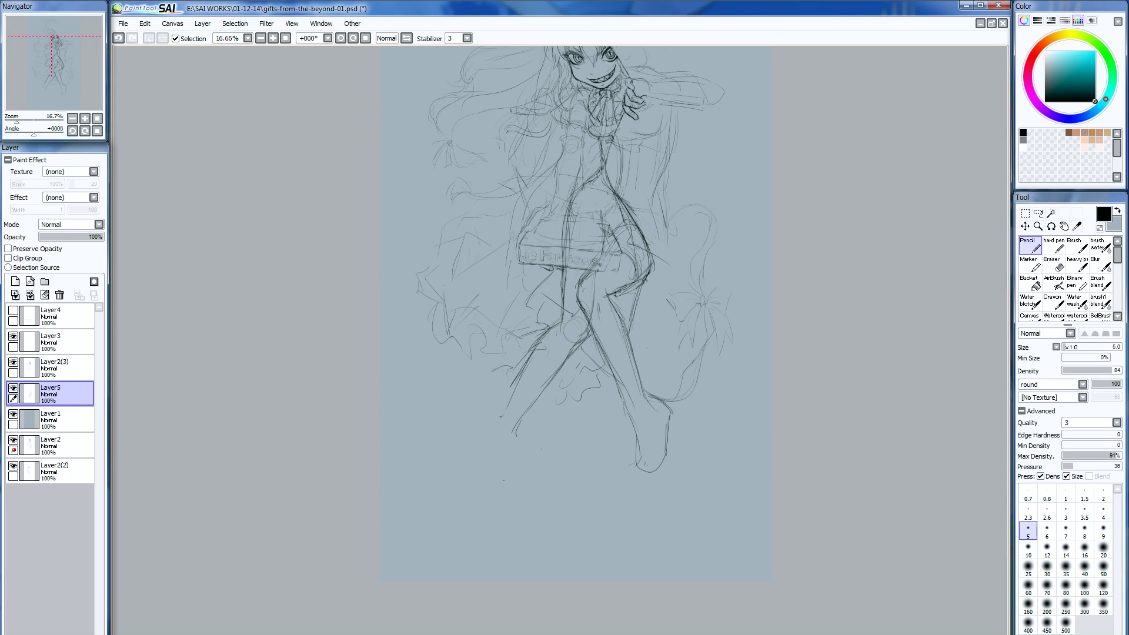
left_click_drag(558, 327, 513, 381)
left_click_drag(576, 346, 513, 410)
mouse_move(517, 371)
left_mouse_down()
mouse_move(496, 403)
mouse_move(494, 456)
mouse_move(466, 450)
mouse_move(519, 421)
mouse_move(505, 423)
mouse_move(494, 451)
mouse_move(452, 470)
left_mouse_up()
left_click_drag(465, 461, 459, 492)
left_click_drag(494, 453, 478, 488)
left_click_drag(496, 449, 457, 483)
left_click_drag(474, 447, 463, 462)
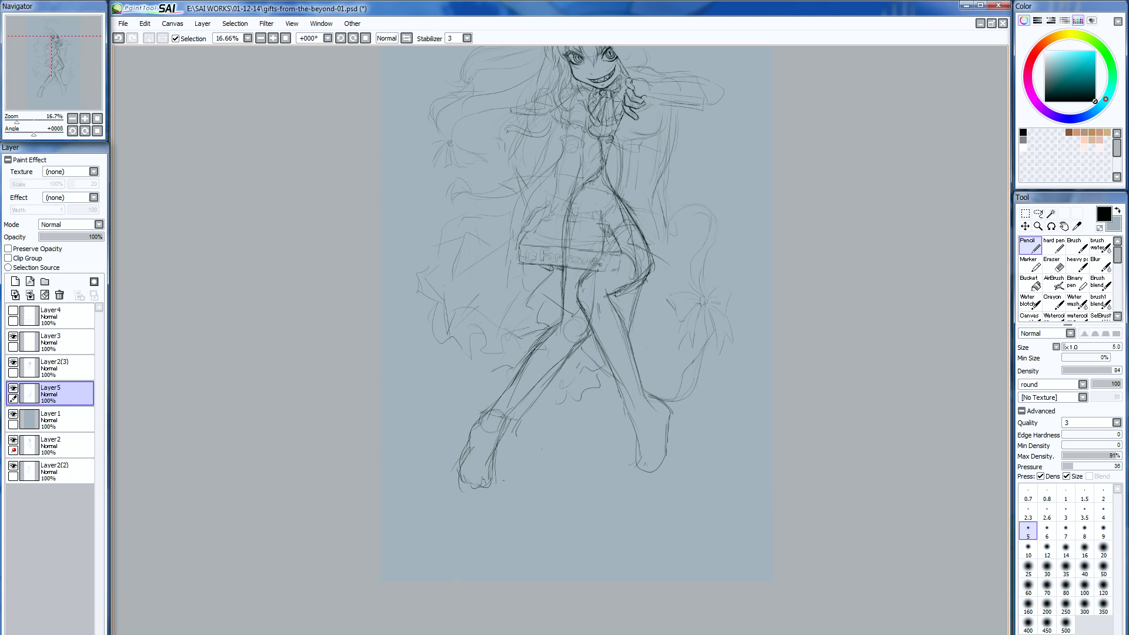
- Erase the left ankle's construction lines and sketch a strapped, round-toed shoe on the left foot
key("e")
left_click_drag(524, 375, 488, 430)
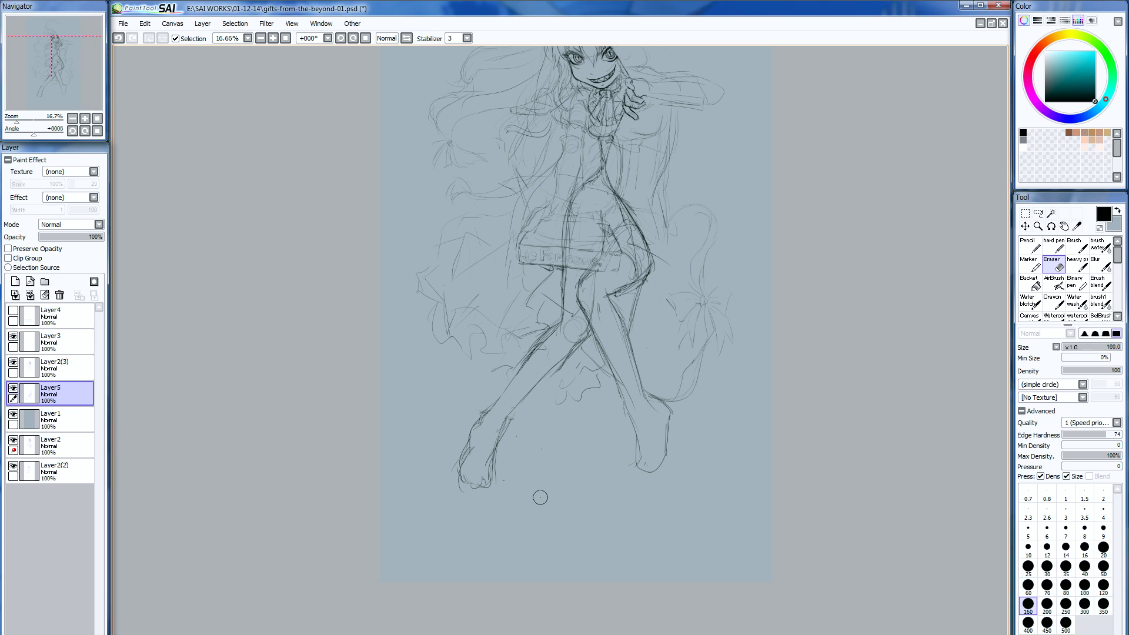
key("n")
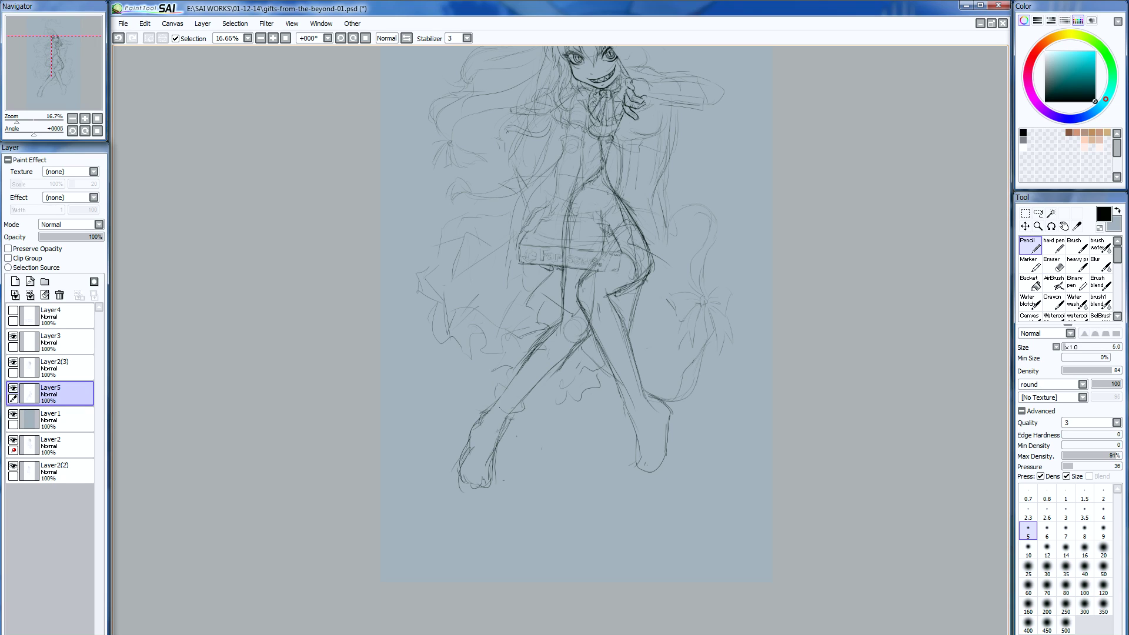
mouse_move(485, 419)
left_mouse_down()
mouse_move(511, 416)
mouse_move(502, 422)
left_mouse_up()
left_click_drag(475, 421, 492, 408)
mouse_move(495, 470)
left_mouse_down()
mouse_move(481, 489)
mouse_move(457, 488)
mouse_move(487, 492)
mouse_move(492, 471)
left_mouse_up()
left_click_drag(470, 425, 461, 438)
mouse_move(459, 464)
left_mouse_down()
mouse_move(456, 487)
mouse_move(481, 492)
left_mouse_up()
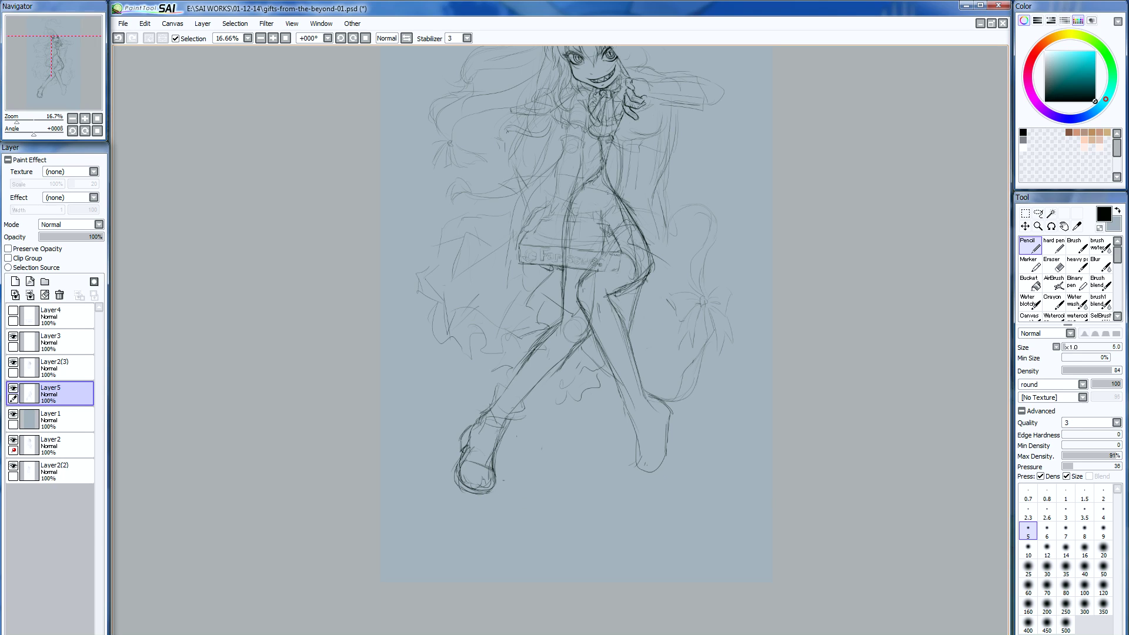
- Refine the right shin and sketch a strapped, heeled shoe with a sock edge on the right foot
mouse_move(625, 331)
left_mouse_down()
mouse_move(643, 398)
mouse_move(627, 390)
left_mouse_up()
left_click_drag(627, 408, 637, 462)
left_click_drag(666, 445, 657, 468)
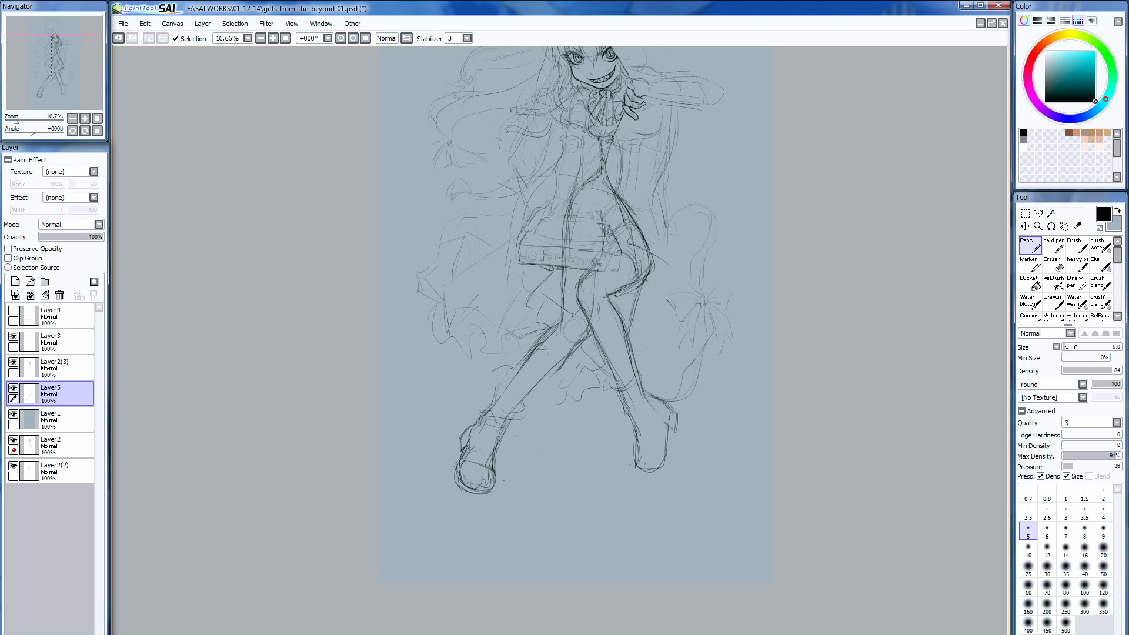
mouse_move(667, 406)
left_mouse_down()
mouse_move(647, 472)
mouse_move(663, 445)
left_mouse_up()
left_click_drag(626, 397, 647, 404)
left_click_drag(622, 400, 612, 415)
- Add frill lines on the right thigh beside the book, and erase the overlapping left thigh lines
left_click_drag(635, 258, 632, 293)
key("e")
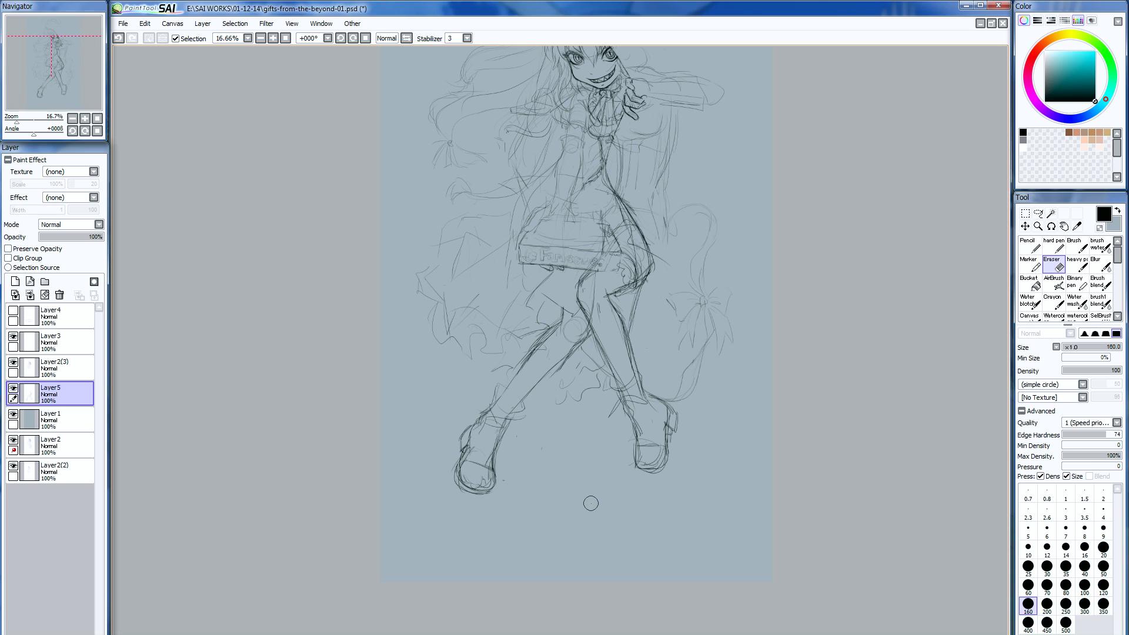
key("n")
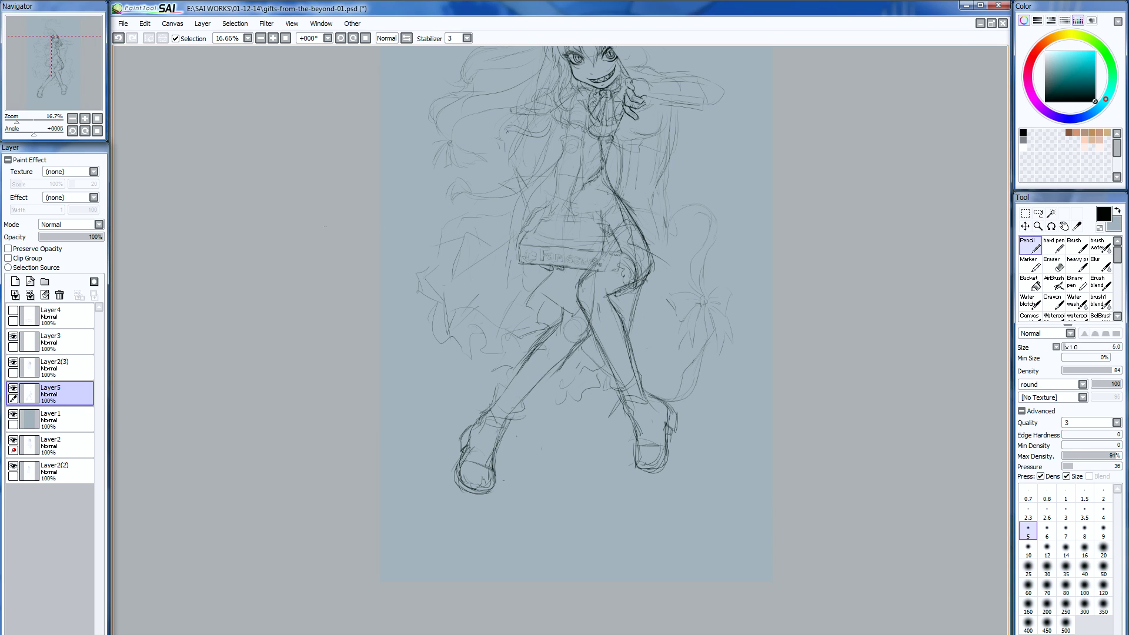
- Move the sketch on Layer5 slightly left and down relative to the upper body
left_click(72, 118)
left_click(72, 118)
left_click_drag(50, 67, 44, 63)
left_click(84, 118)
left_click(84, 118)
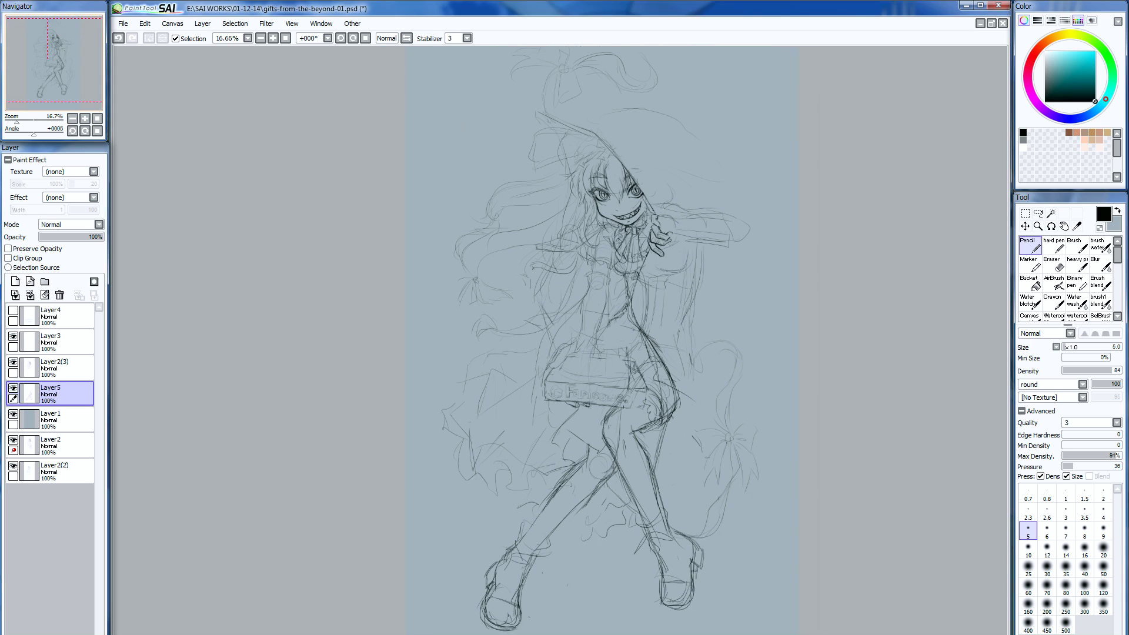
left_click(1025, 225)
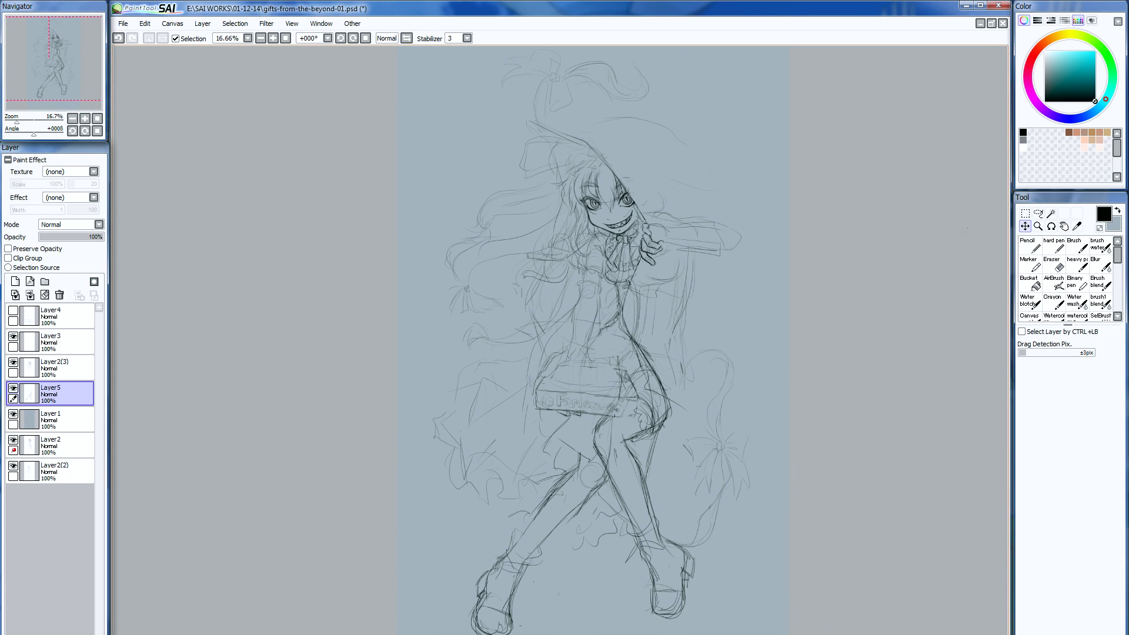
left_click_drag(588, 411, 575, 418)
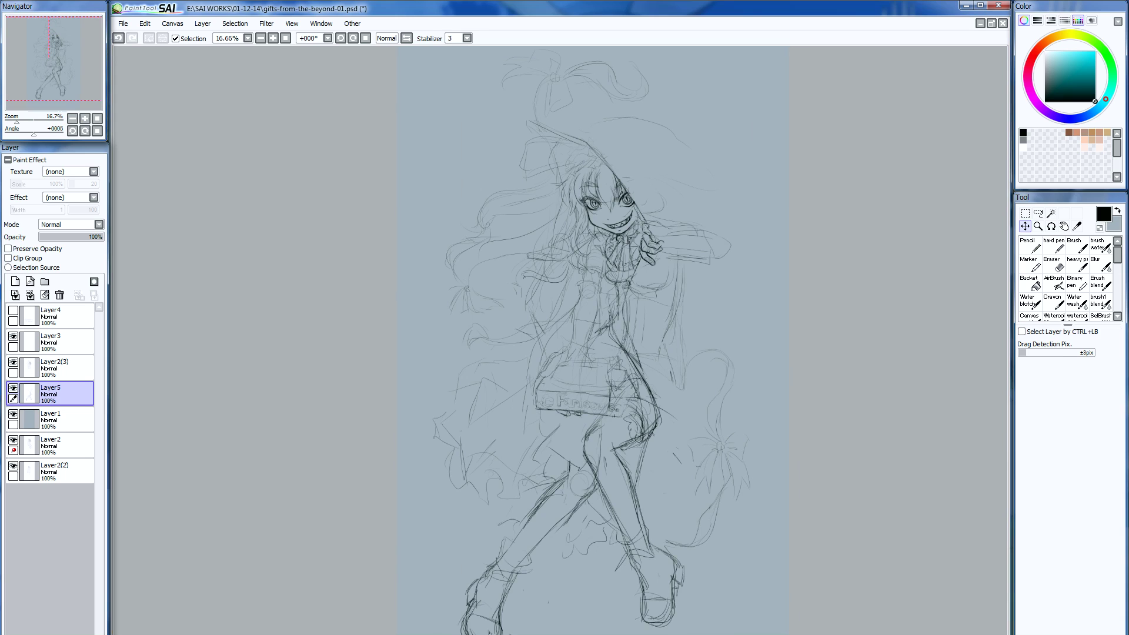
- Undo the last Layer5 move and shift Layer5 slightly left and down together with the linked Layer2(3) and Layer3
key("ctrl+z")
left_click(13, 372)
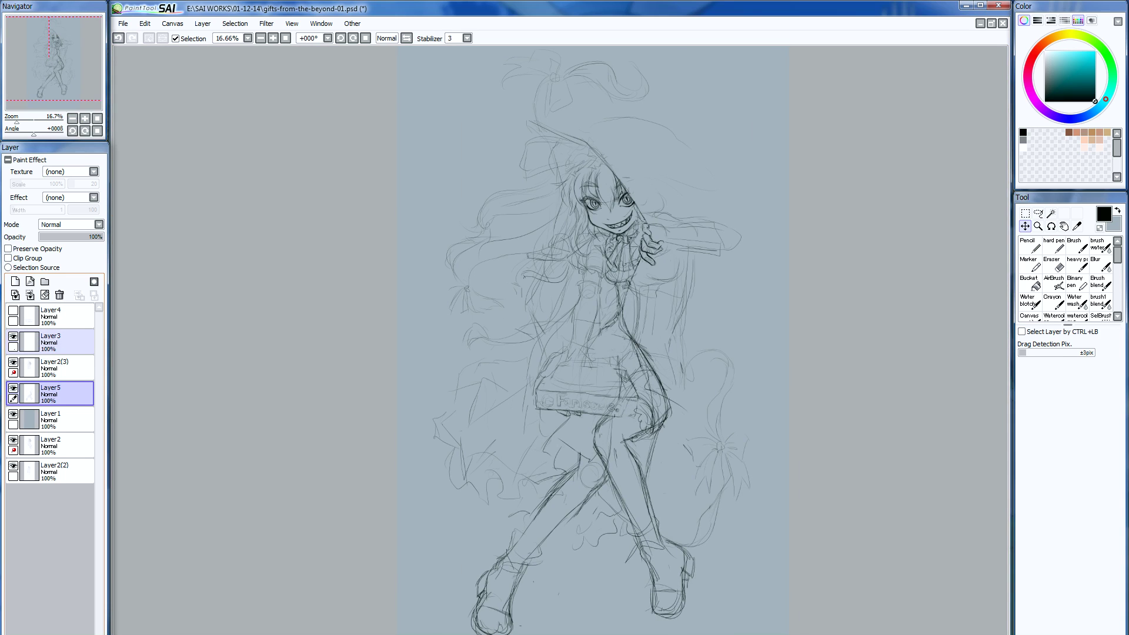
left_click_drag(588, 353, 567, 364)
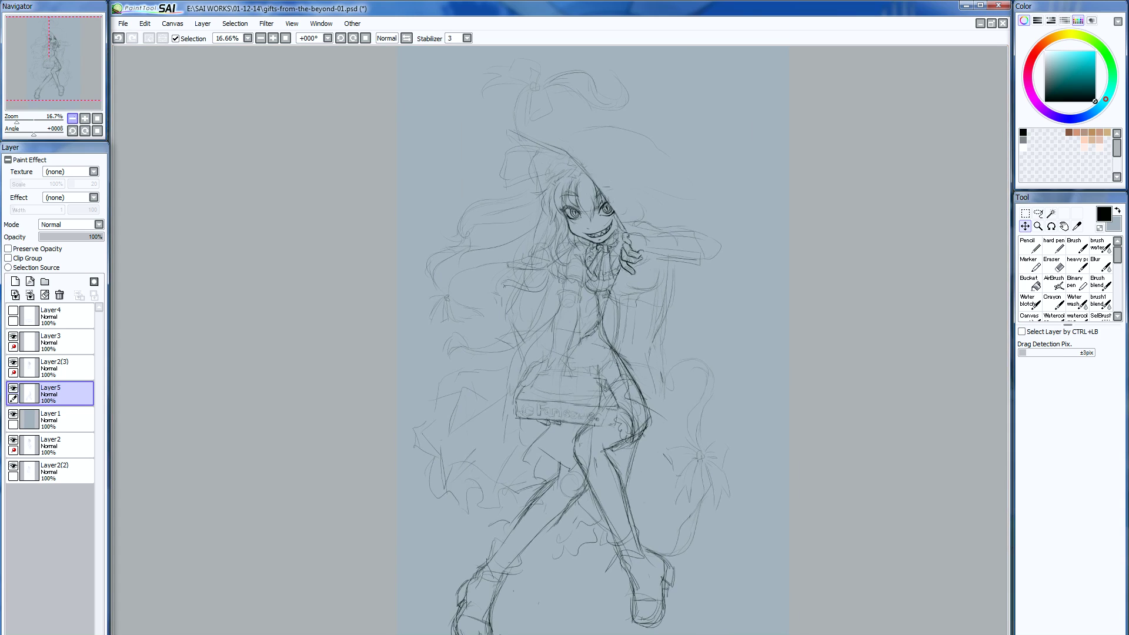
left_click(72, 118)
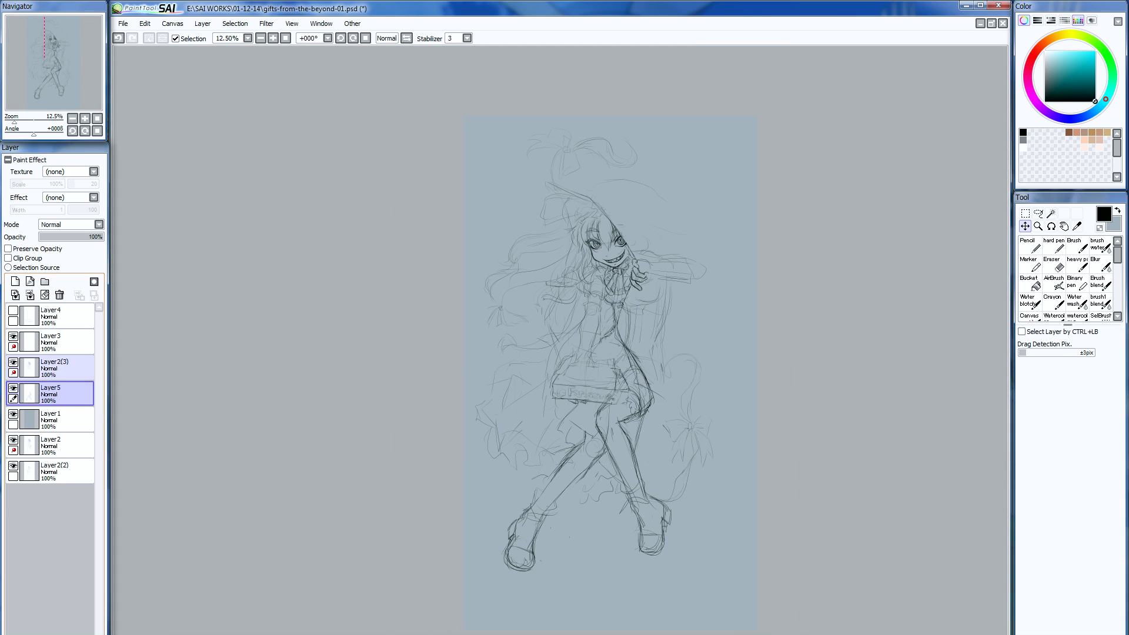
left_click(13, 362)
left_click(13, 362)
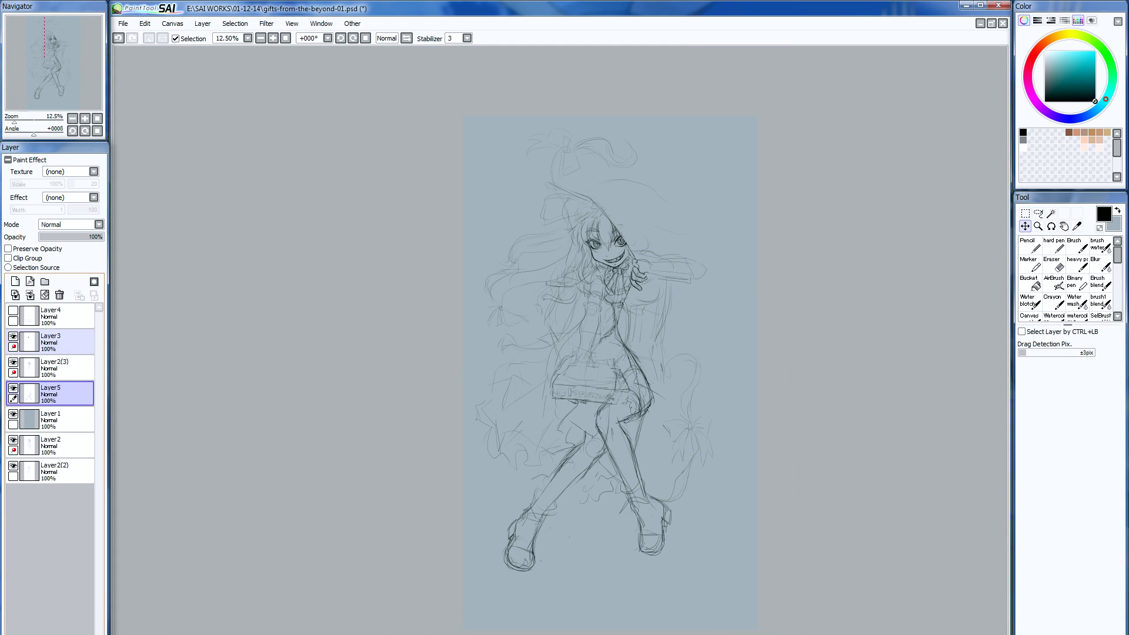
- Unlink the sketch layers, move the bow-tied strand beside the skirt slightly outward, and erase its lower trailing line on Layer2(3)
left_click(56, 341)
left_click(13, 372)
left_click(13, 398)
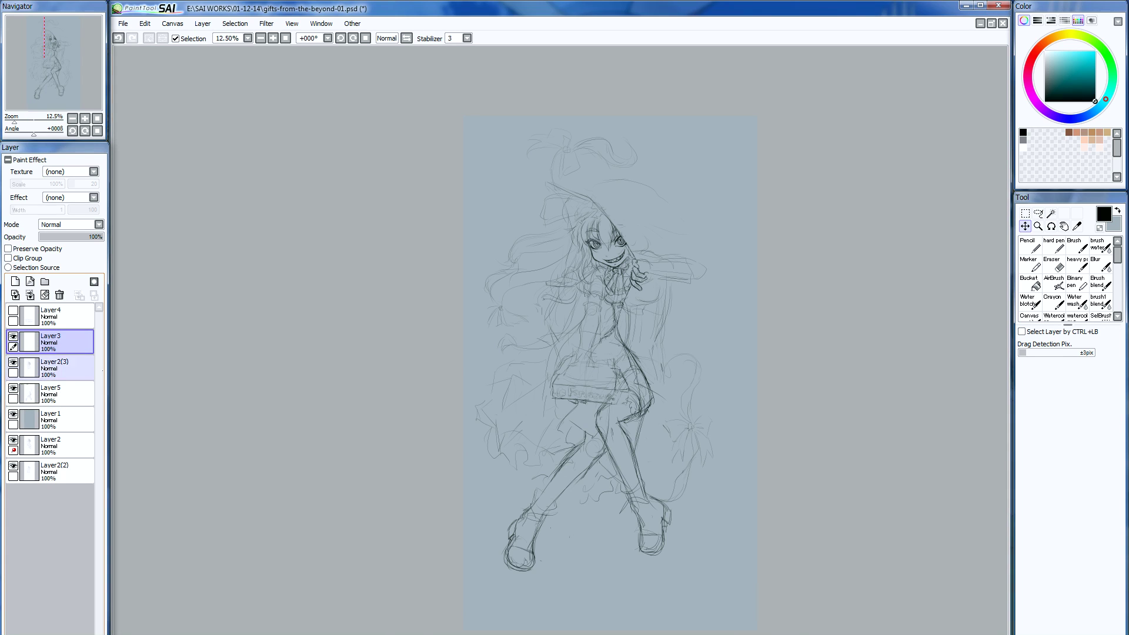
left_click_drag(700, 447, 708, 438)
left_click(56, 367)
key("e")
mouse_move(682, 479)
left_mouse_down()
mouse_move(685, 455)
mouse_move(668, 496)
left_mouse_up()
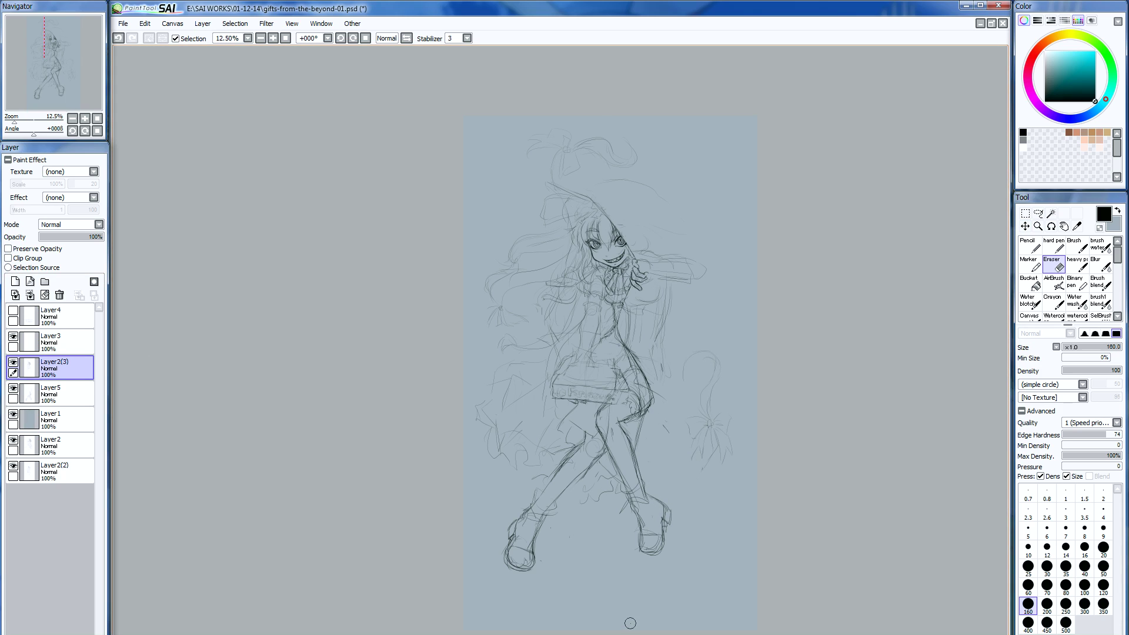
- Pencil the strand's long curve from the bow down to the right-hand shoe on Layer2(3), and add jagged ends behind the legs
key("n")
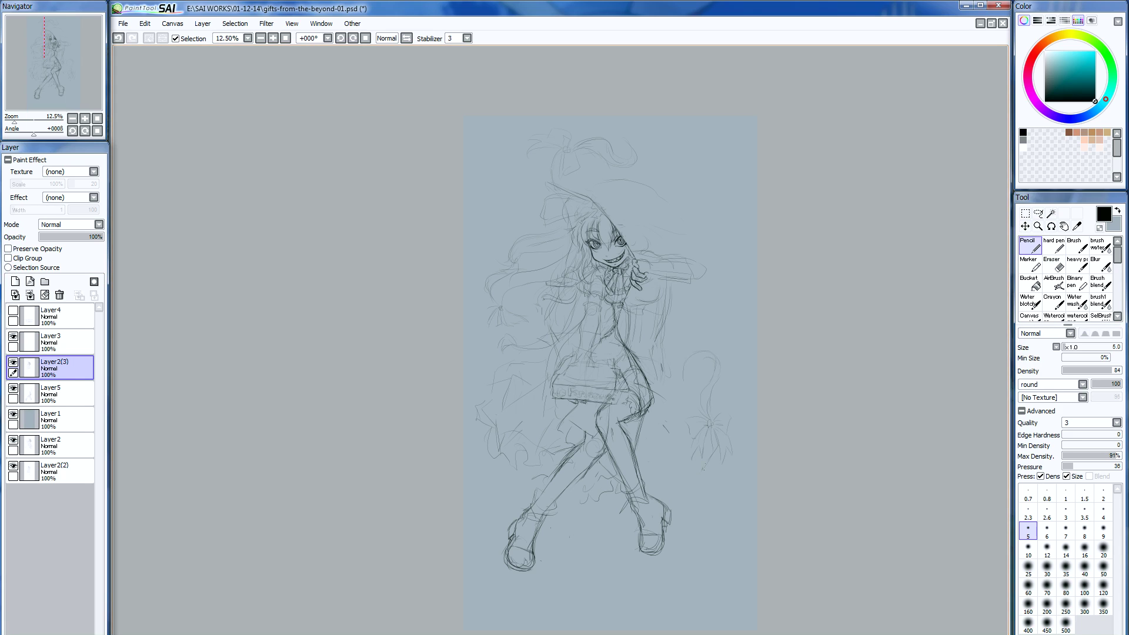
mouse_move(712, 463)
left_mouse_down()
mouse_move(698, 493)
mouse_move(663, 514)
mouse_move(673, 506)
left_mouse_up()
left_click_drag(603, 481, 616, 507)
left_click_drag(646, 411, 638, 438)
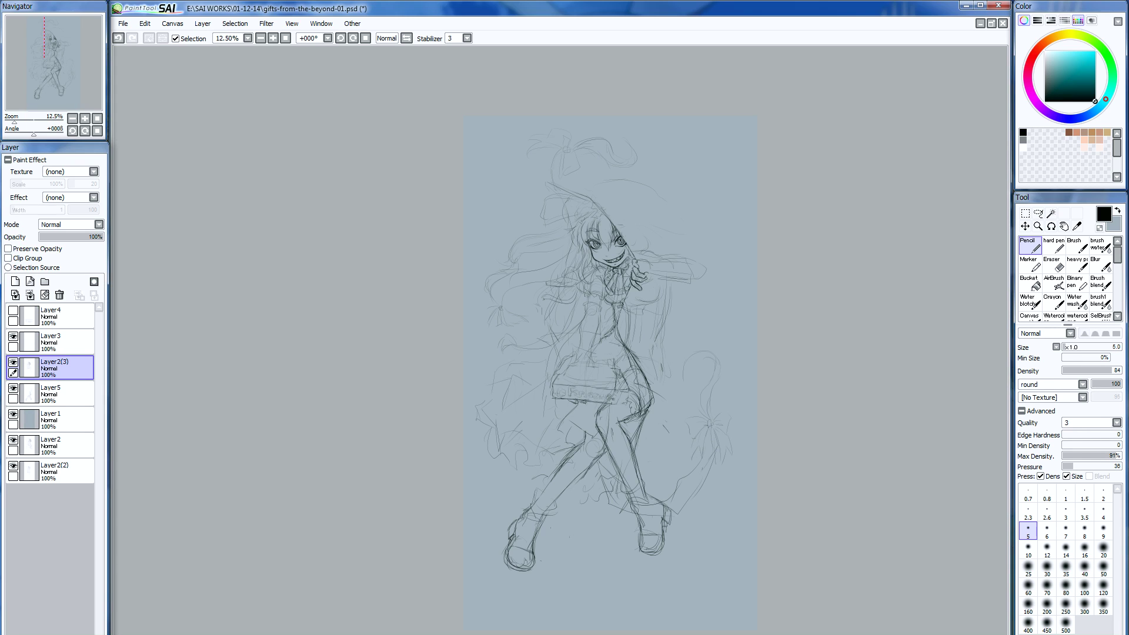
key("e")
left_click(13, 388)
left_click(13, 388)
left_click(53, 393)
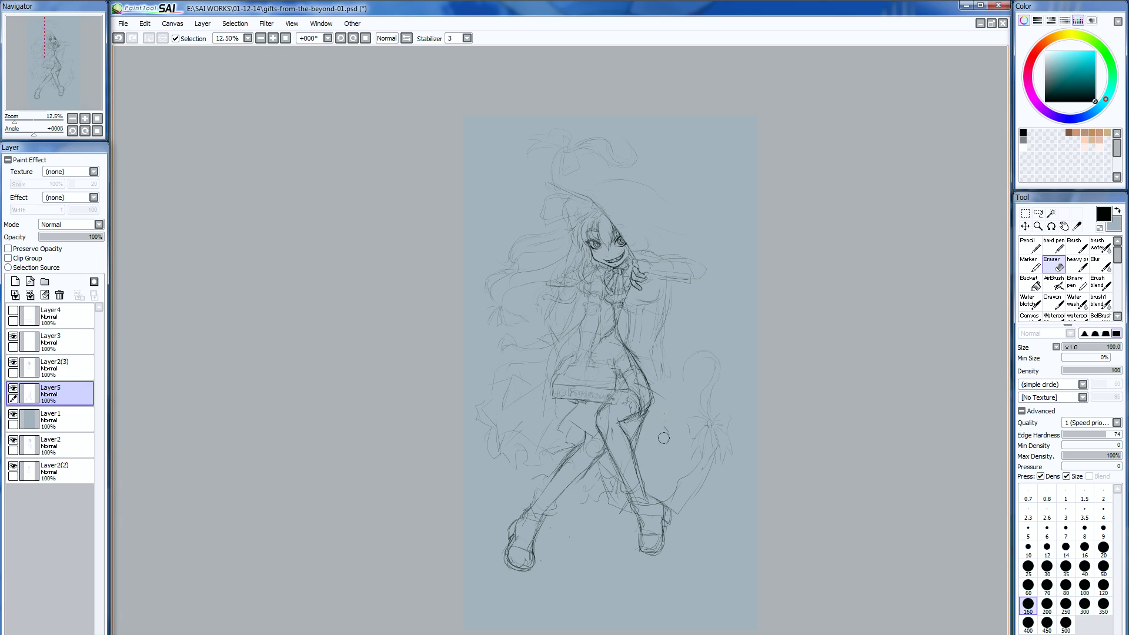
key("n")
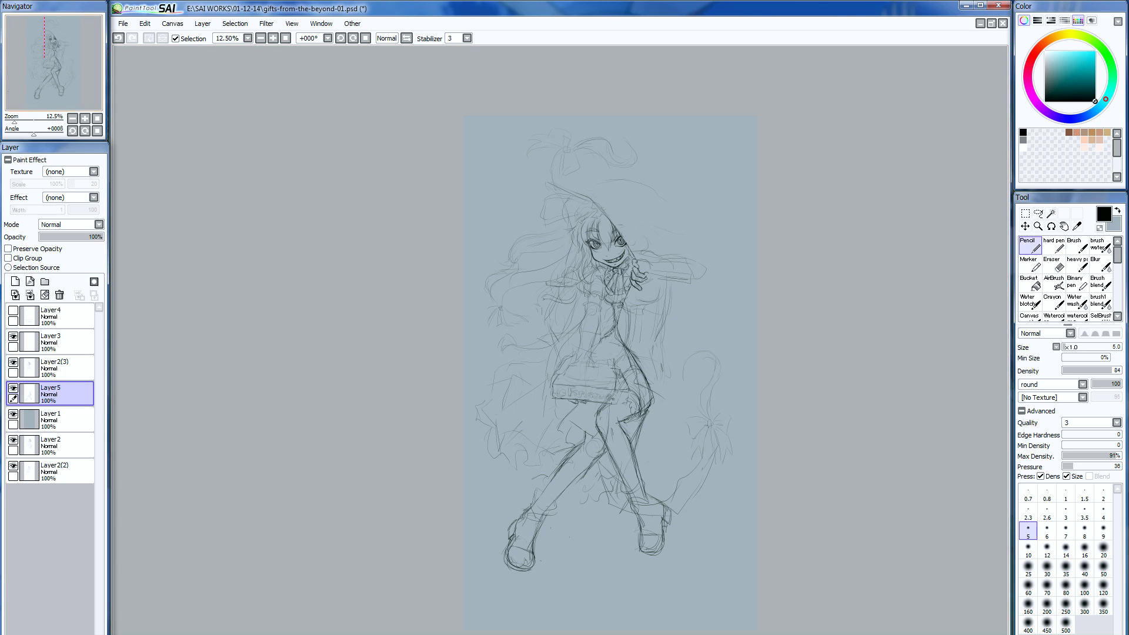
- Save the PSD file and hide Layer1, Layer2 and Layer2(2) to leave the sketch on white
left_click(123, 24)
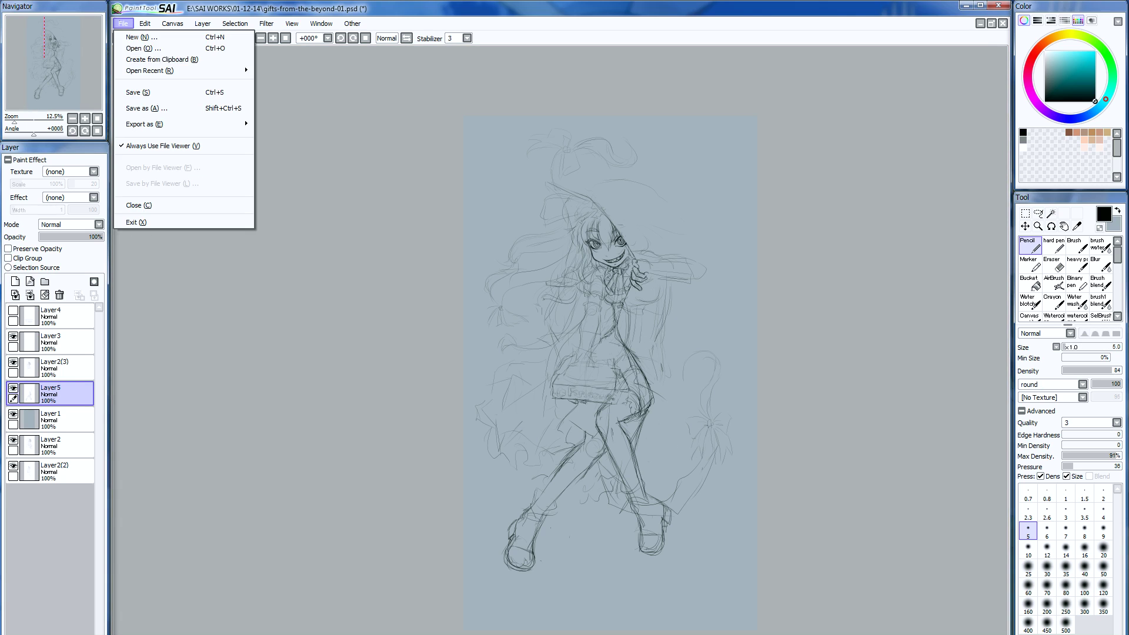
left_click(132, 92)
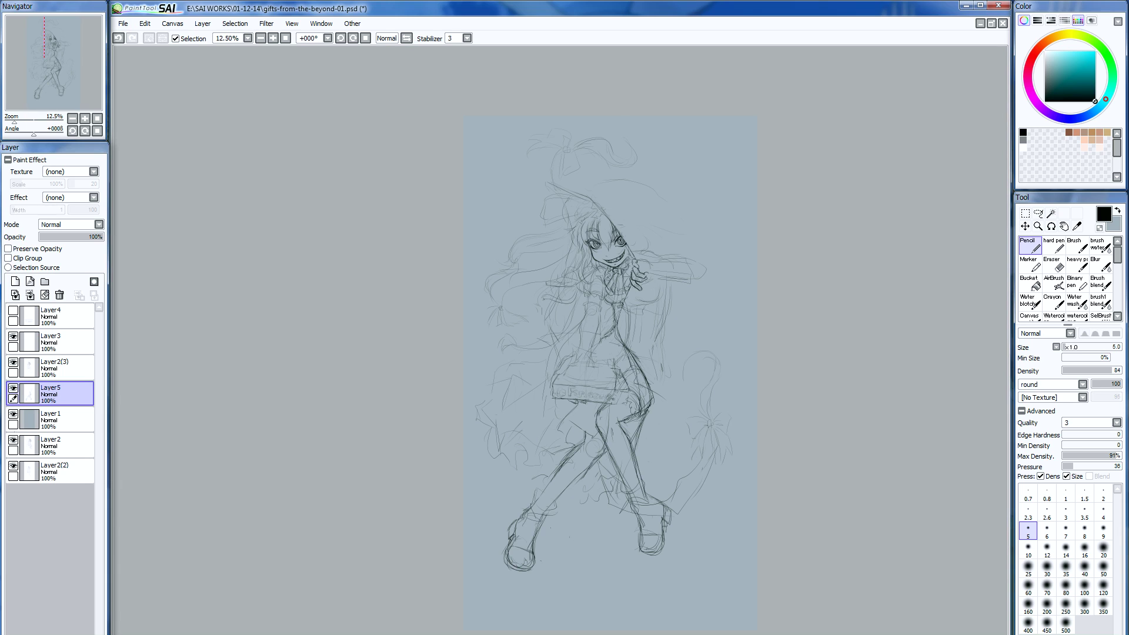
left_click_drag(13, 413, 13, 466)
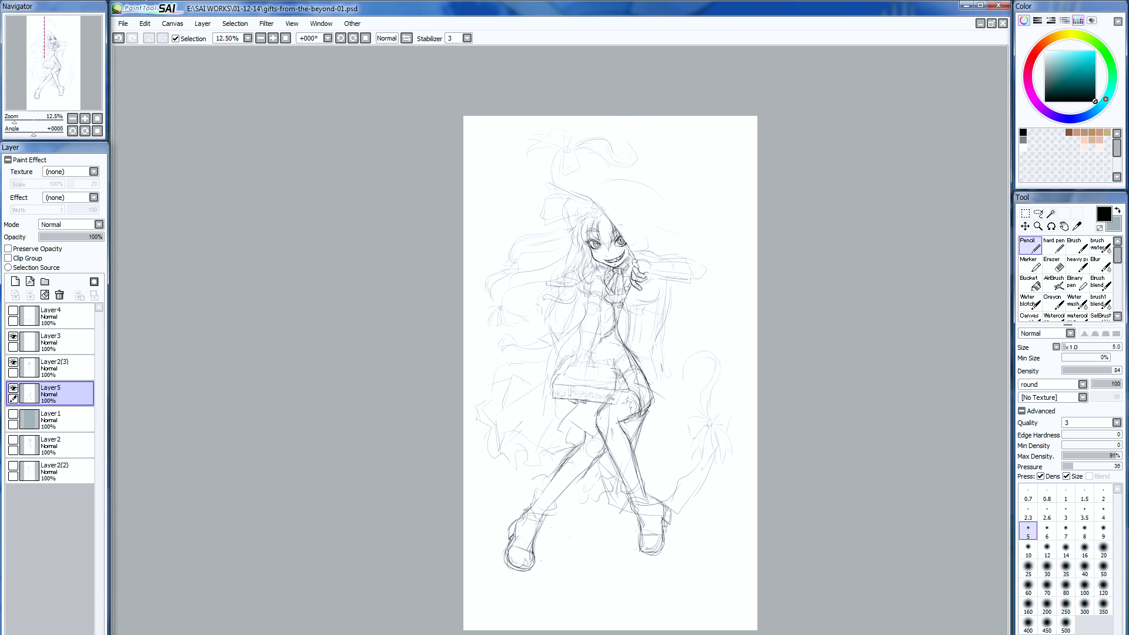
- Export the canvas as a 24bpp RGB PNG to the SAI WORKS "flat images" folder, adding "a" to the file name
left_click(123, 24)
mouse_move(176, 124)
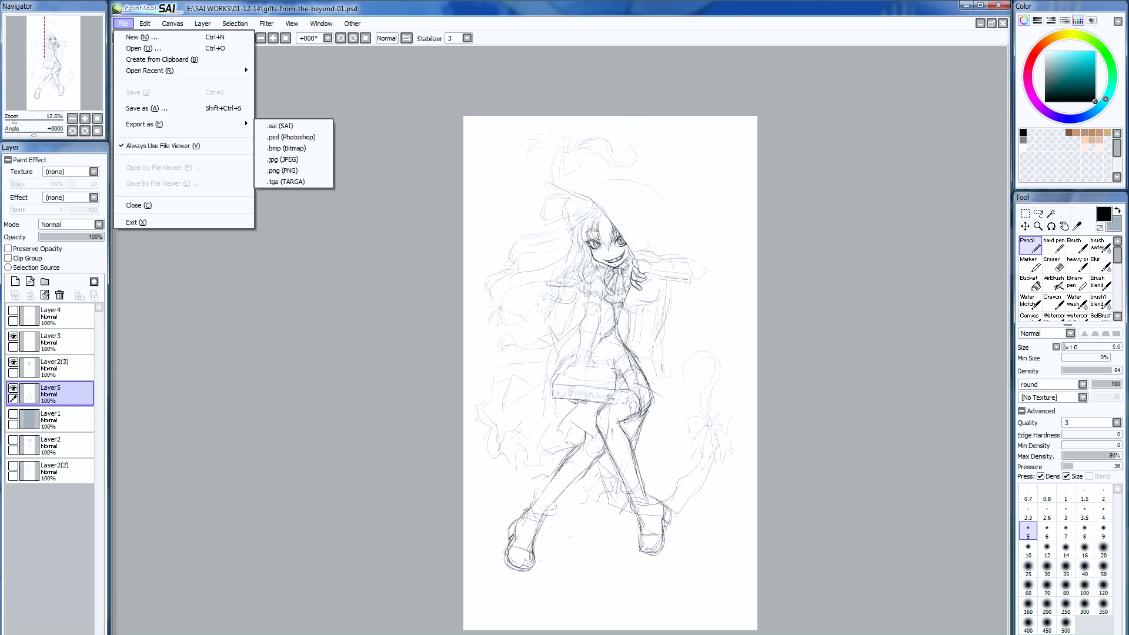
left_click(288, 170)
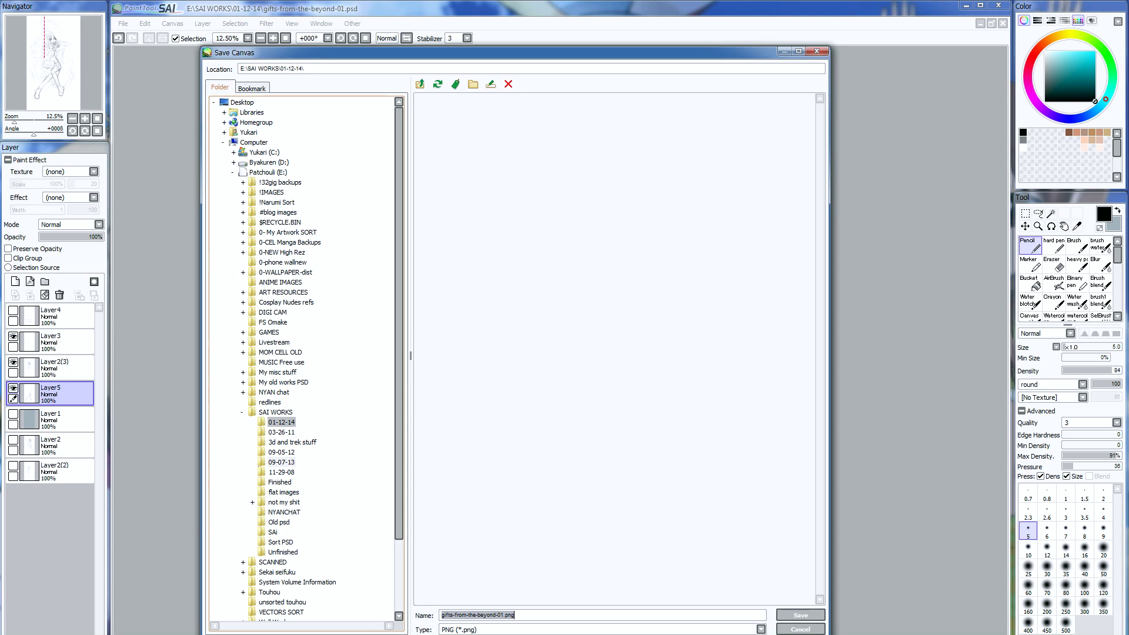
left_click(268, 493)
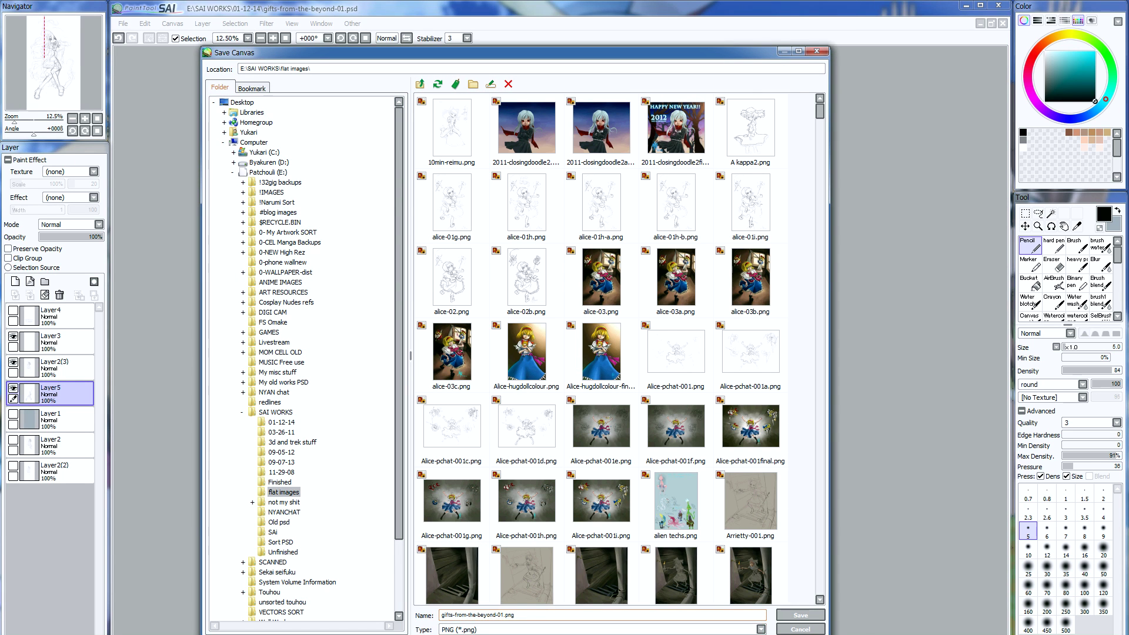
type("a")
key("Return")
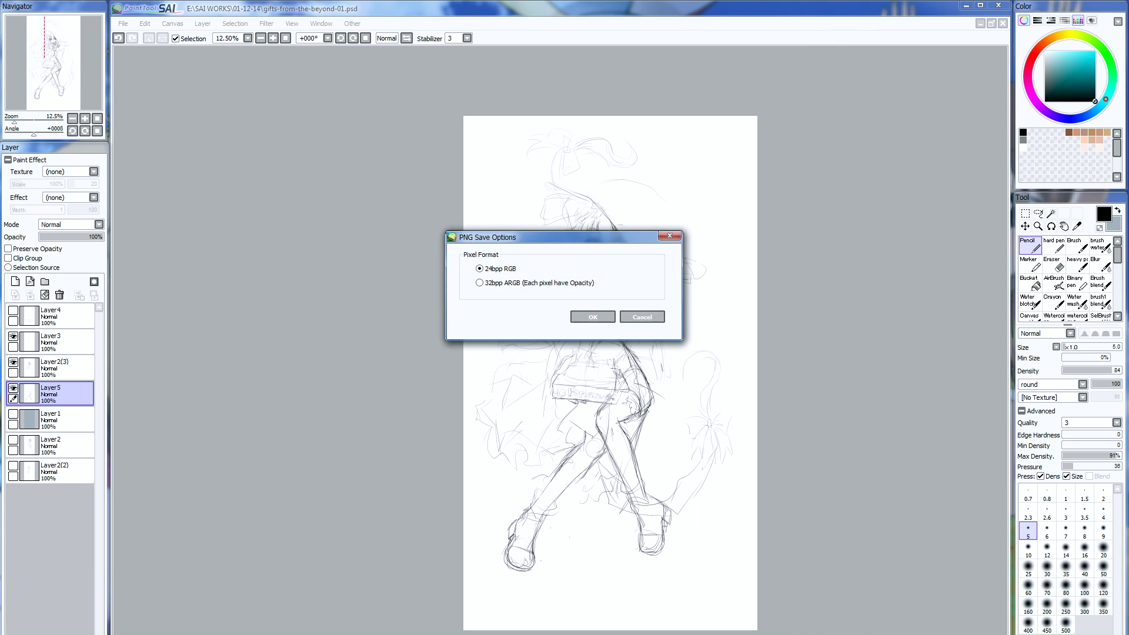
key("Return")
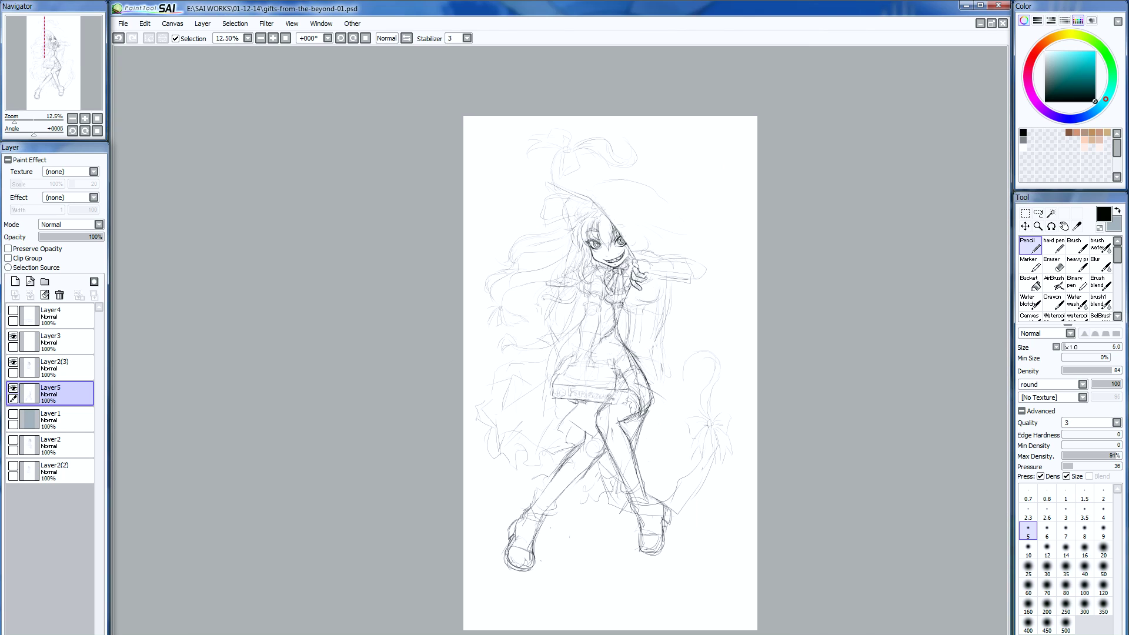
- Show the blue-gray background on Layer1 again
key("alt+Tab")
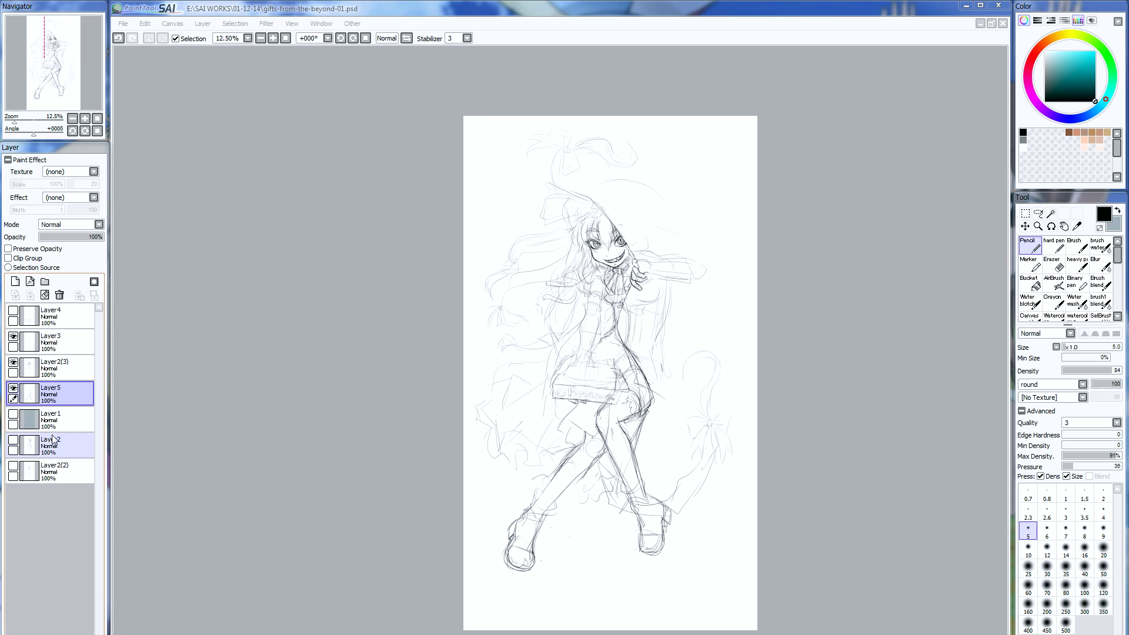
left_click(13, 415)
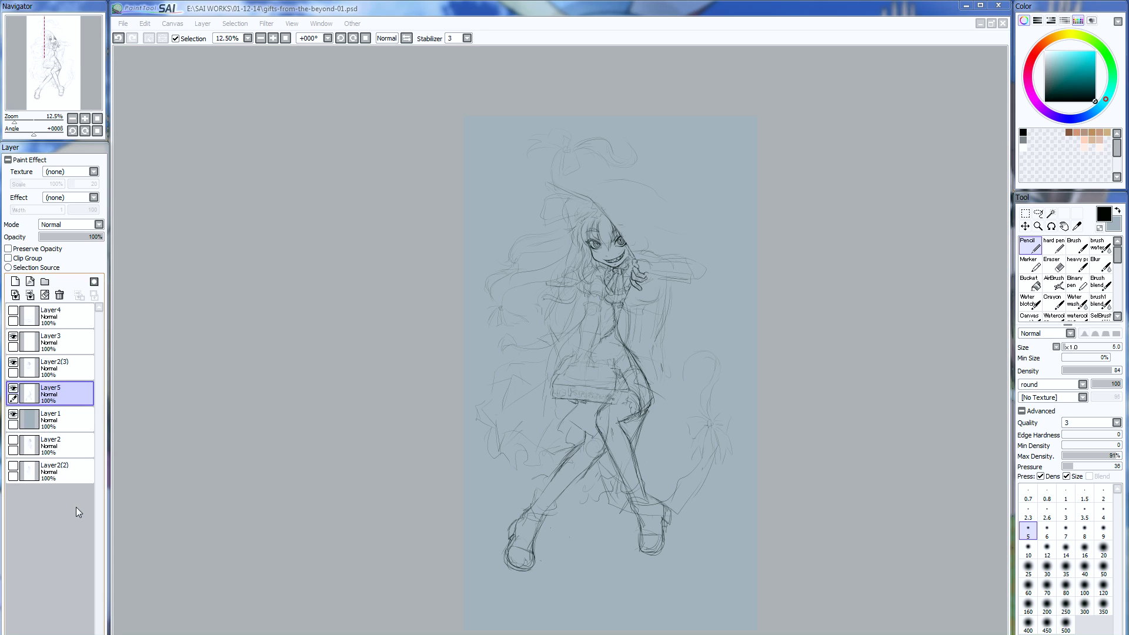